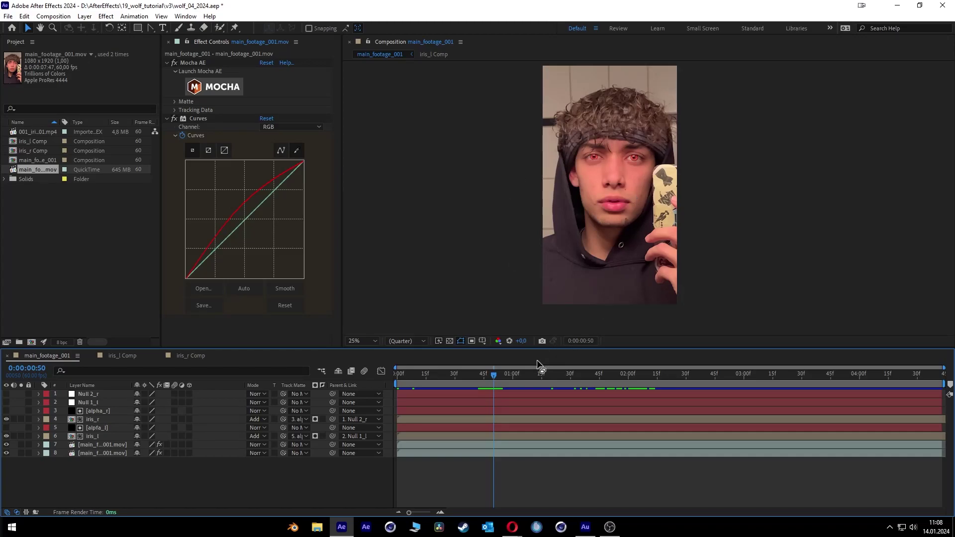
At frame 0:00:00:59, mark layers 1–7 shy and hide them so only the footage layer shows.
click(567, 373)
drag(576, 369, 511, 355)
click(110, 396)
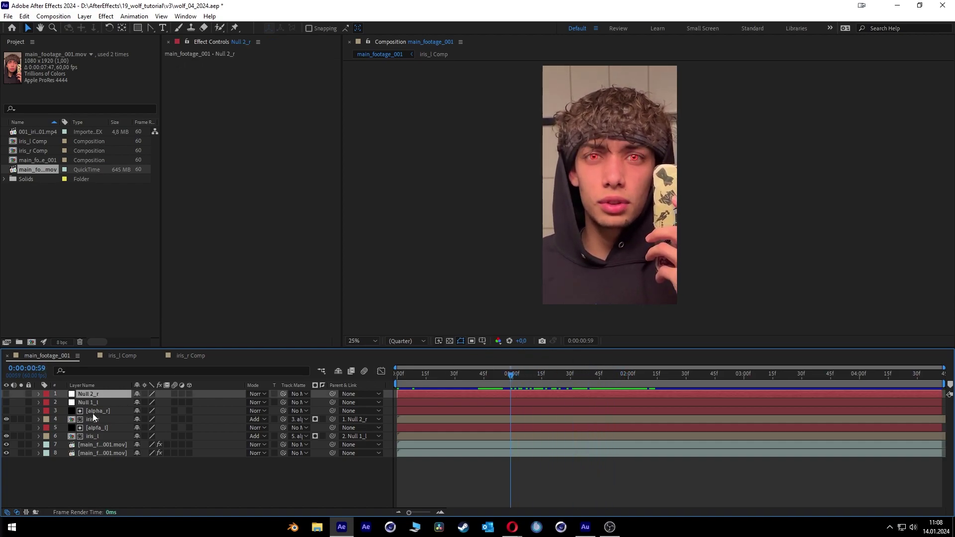
shift+click(91, 443)
click(137, 435)
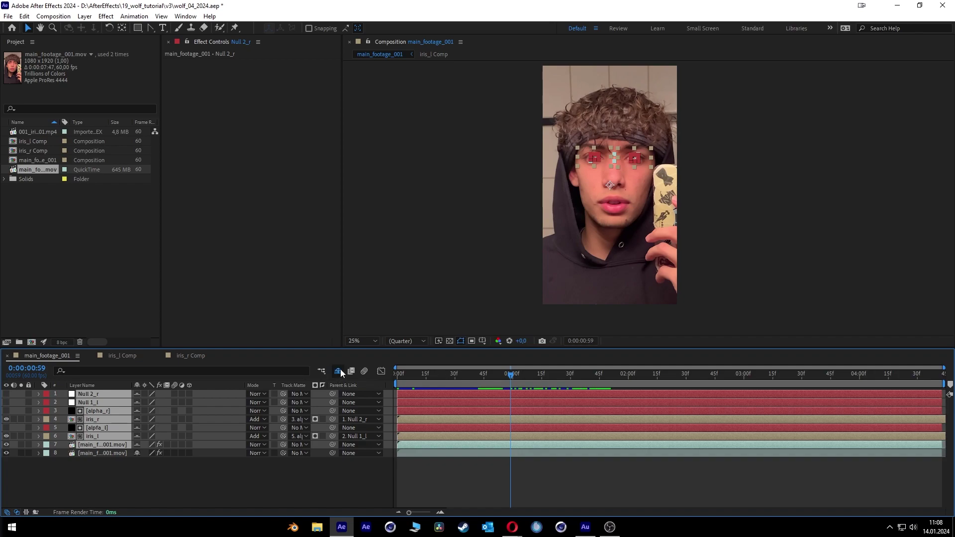
click(340, 372)
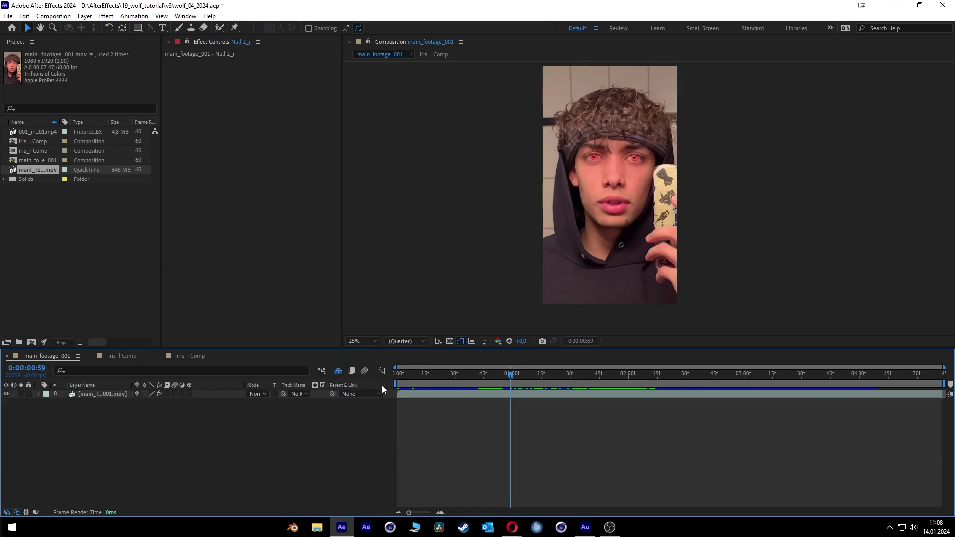
Two frames later at 0:00:01:01, add a null object named teeth_u_r above the footage.
key(Page_Down)
key(Page_Down)
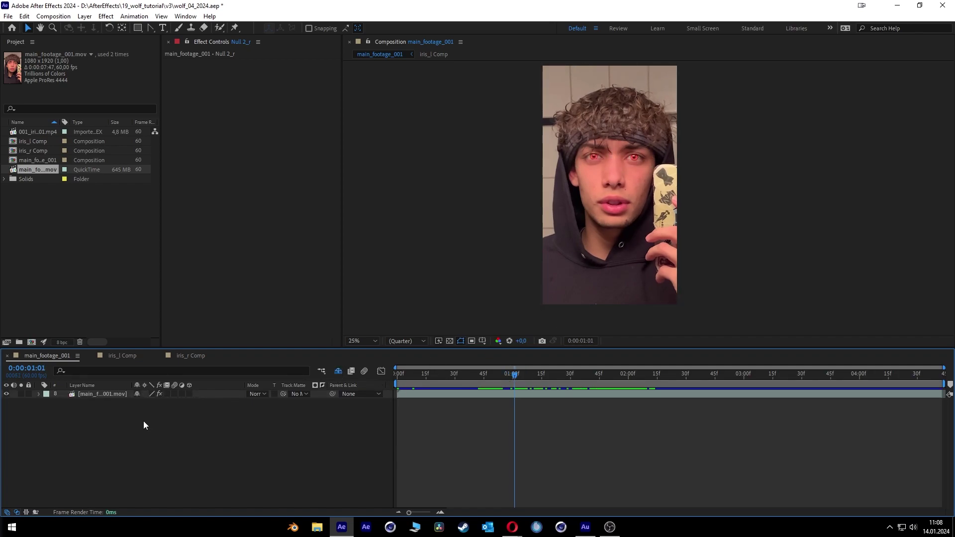
right_click(144, 421)
mouse_move(198, 303)
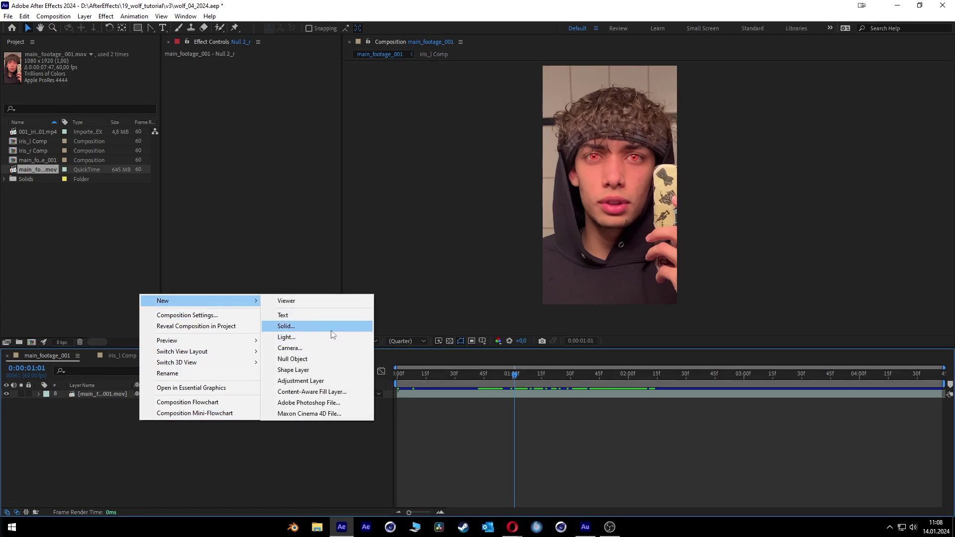
click(332, 359)
key(Return)
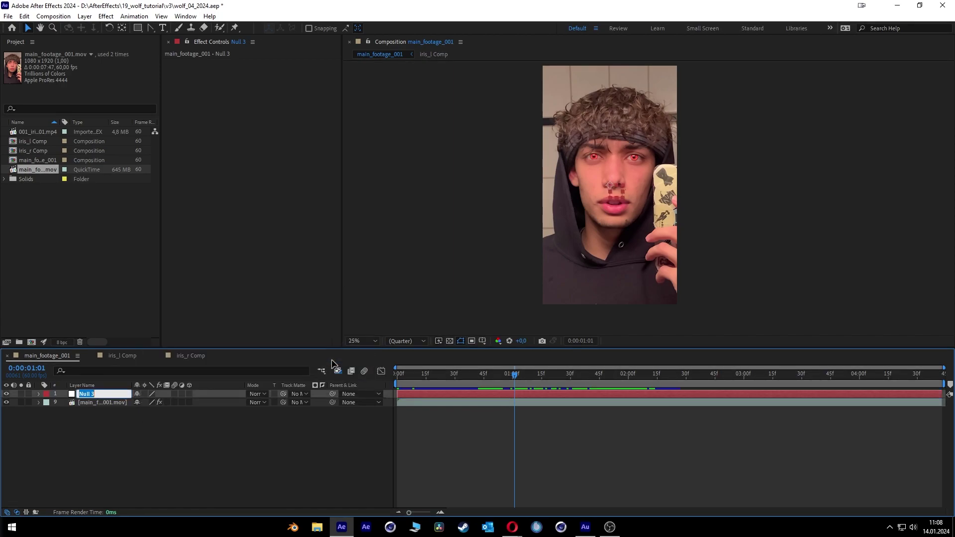
text(teeth_u_r)
key(Return)
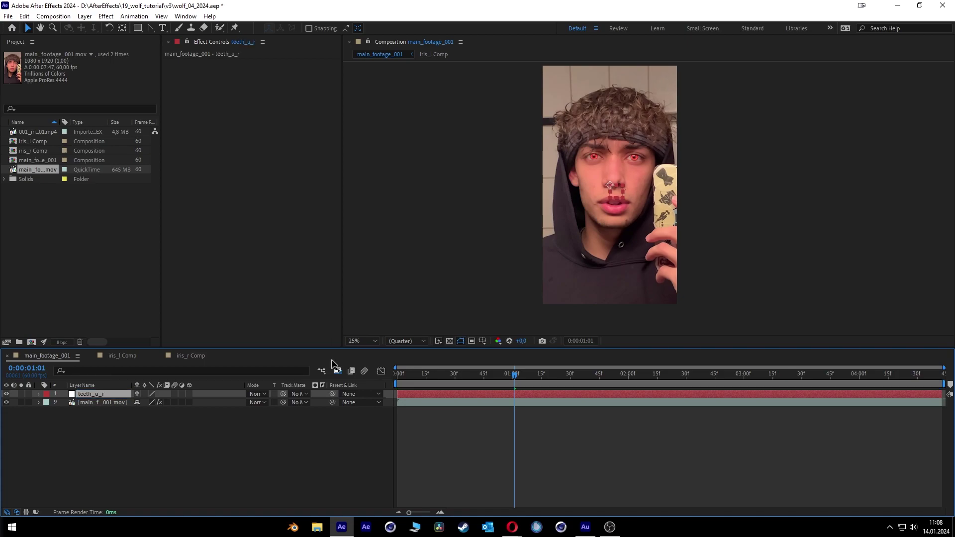
right_click(218, 446)
click(149, 442)
click(185, 16)
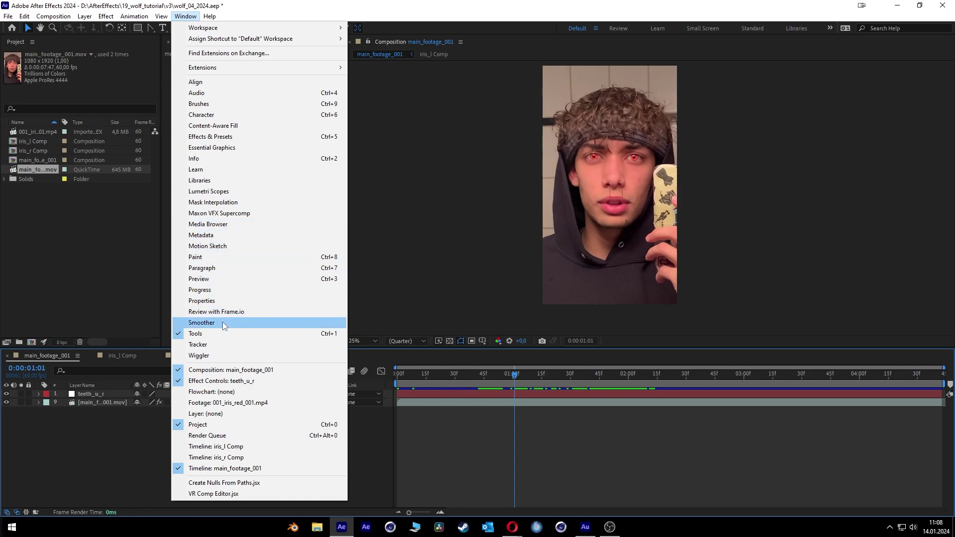
Start a Tracker motion track on the footage layer, widen the Layer panel, and go to about 0:00:01:38.
click(219, 345)
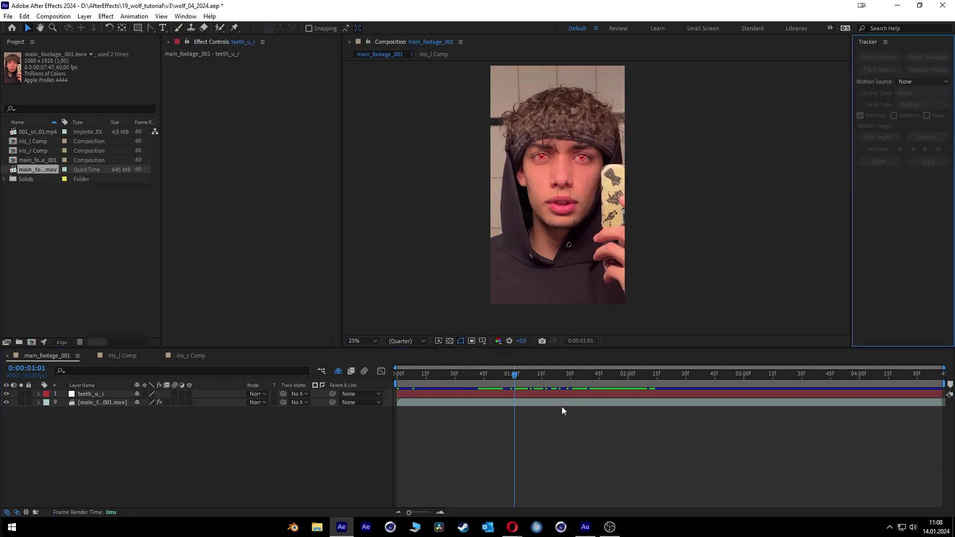
click(544, 404)
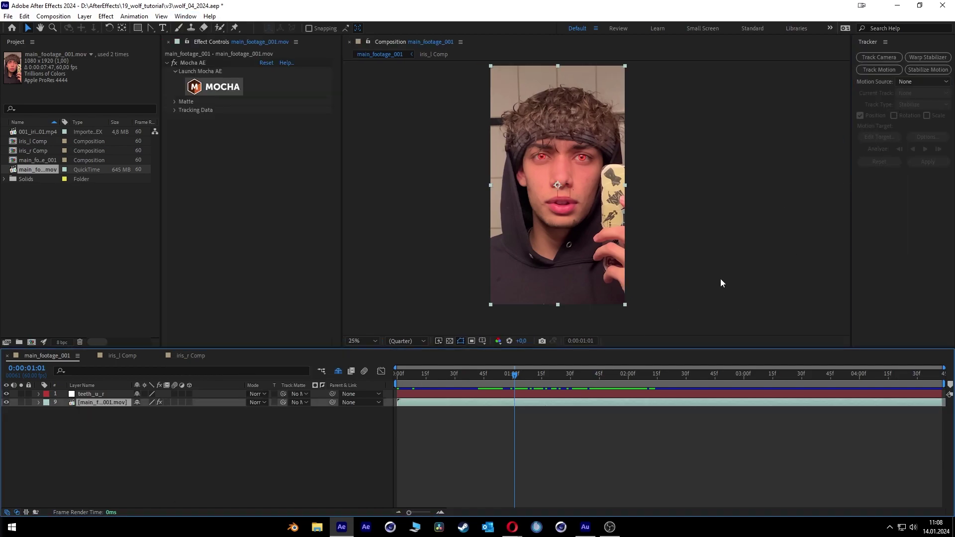
click(879, 71)
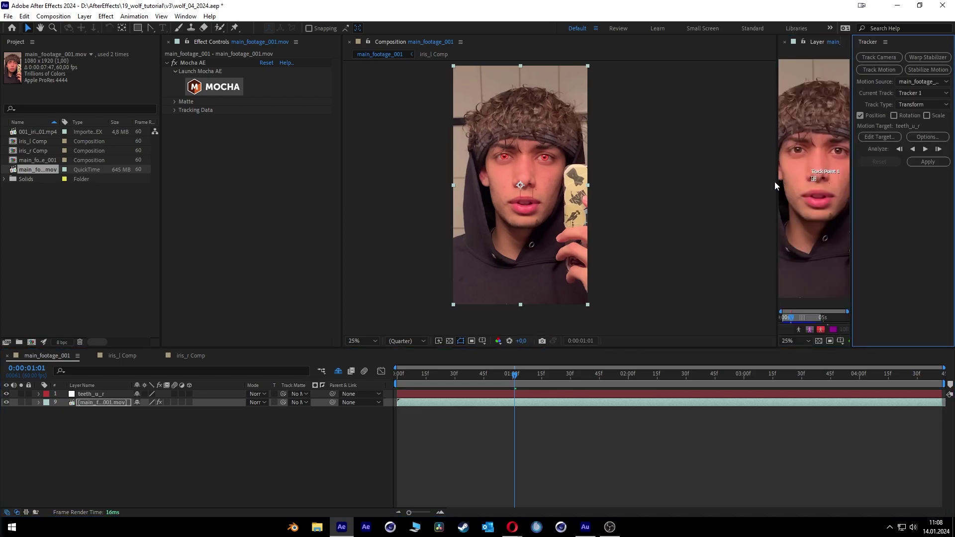
drag(774, 181, 511, 204)
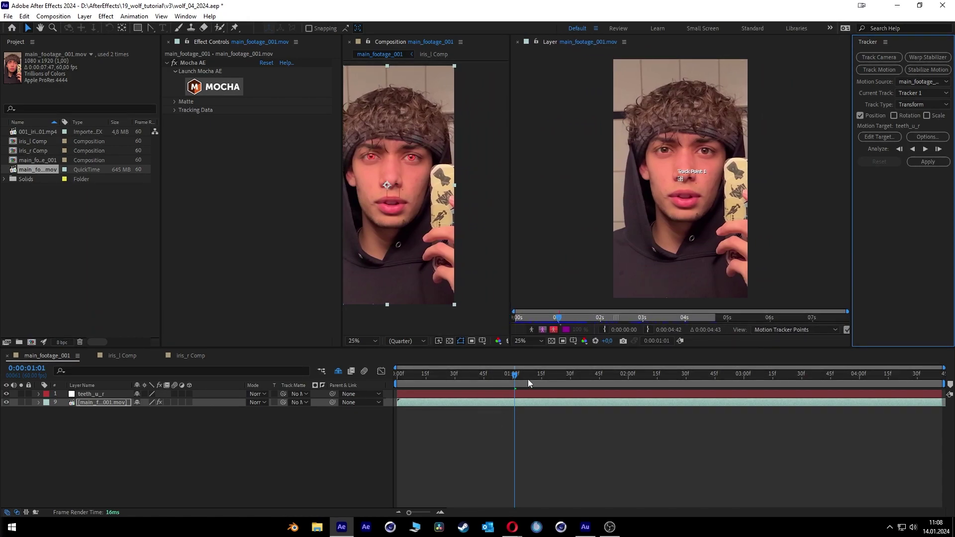
drag(528, 380, 584, 366)
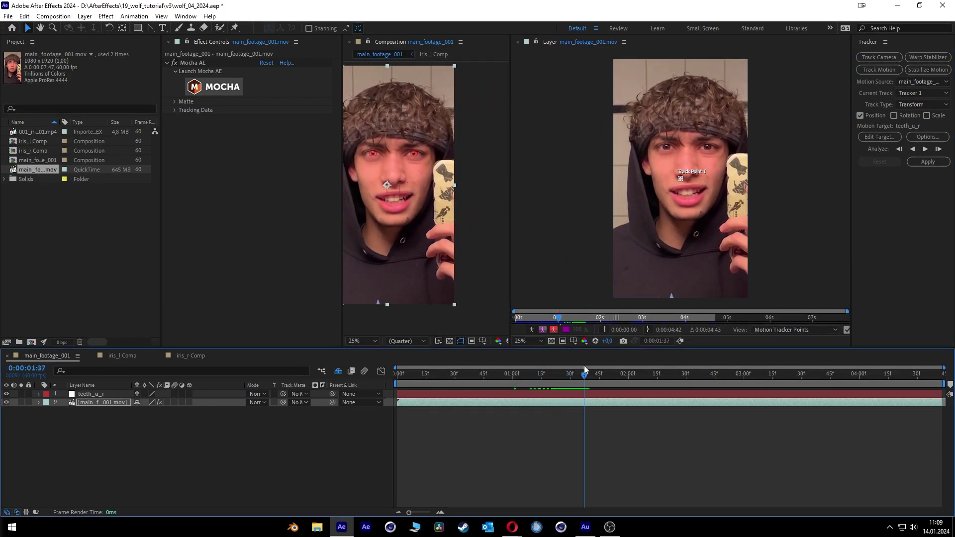
scroll(694, 189, up, 4)
Bring the mouth into view and set the preview resolution to Full.
drag(694, 189, 585, 104)
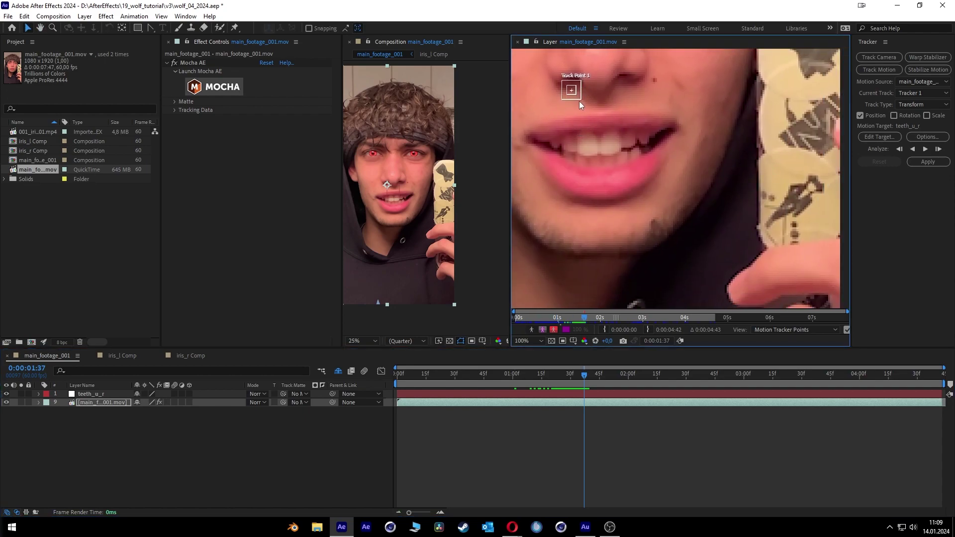
click(422, 341)
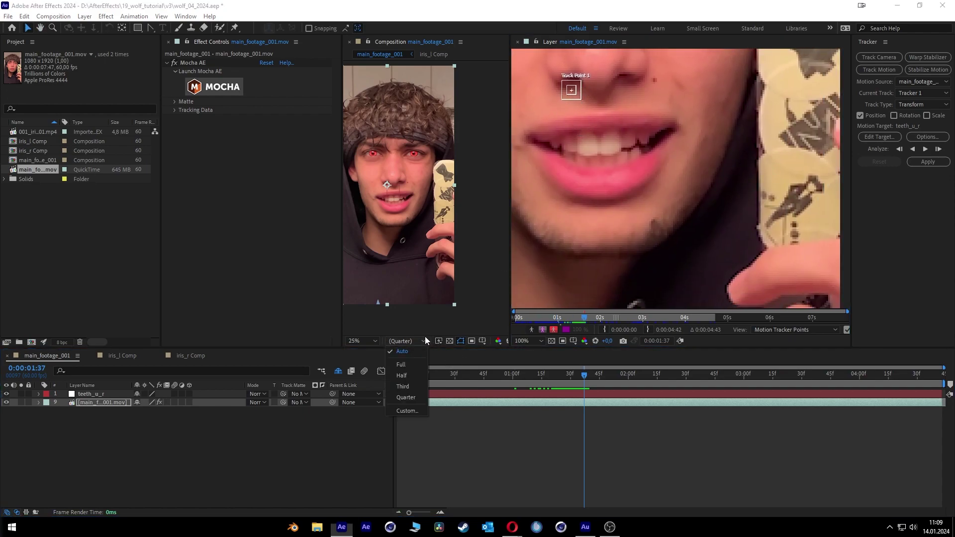
click(410, 365)
Place Track Point 1 on the upper teeth and enlarge its search and feature regions.
scroll(577, 73, up, 2)
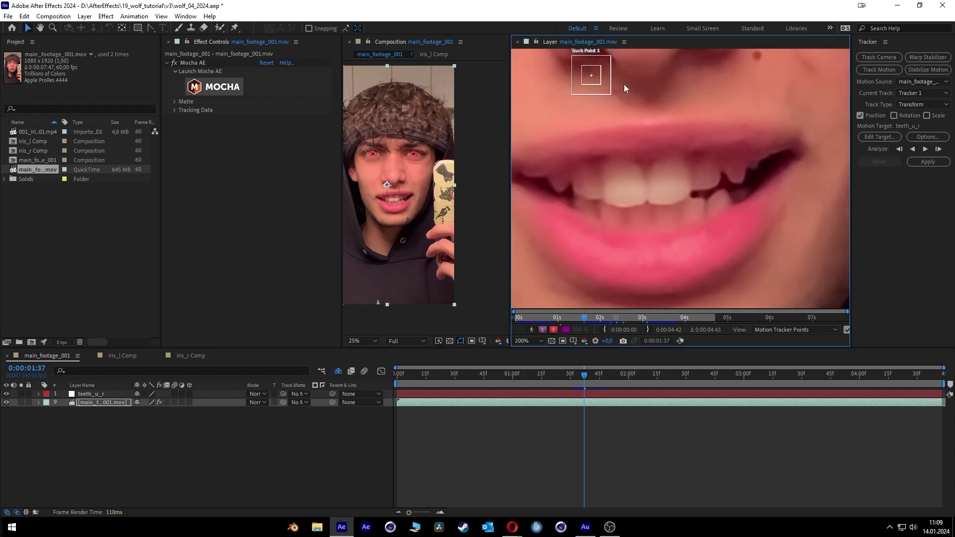
drag(594, 79, 737, 171)
scroll(753, 172, up, 2)
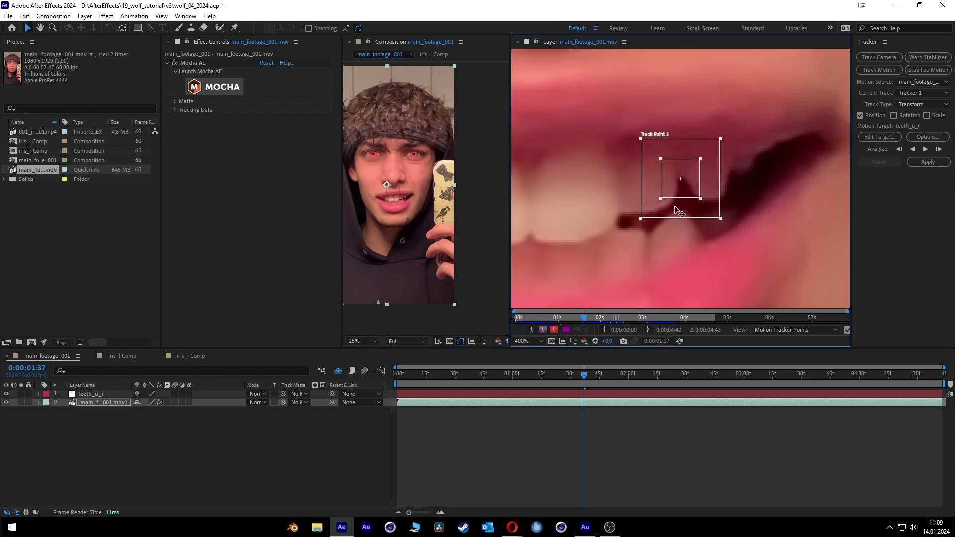
drag(641, 219, 596, 253)
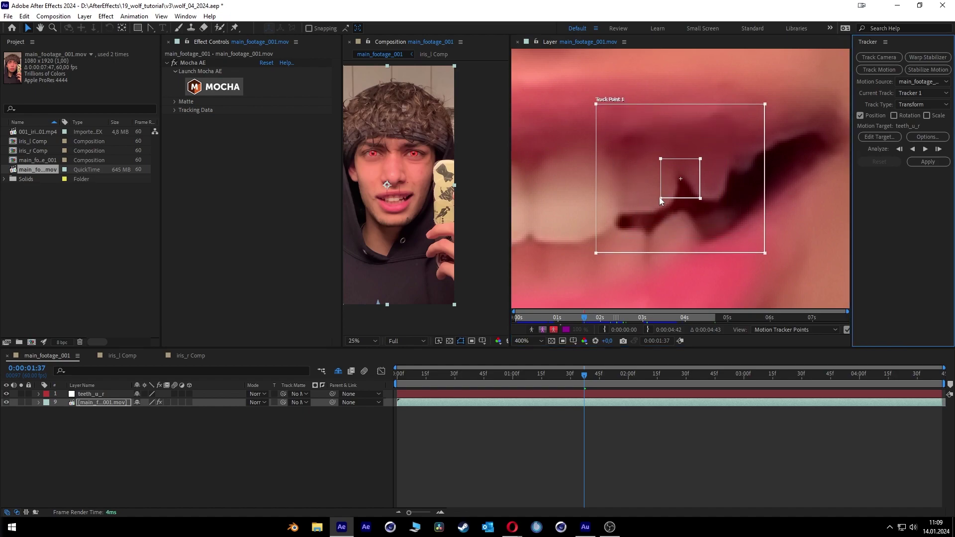
drag(660, 198, 643, 219)
drag(597, 255, 588, 269)
key(comma)
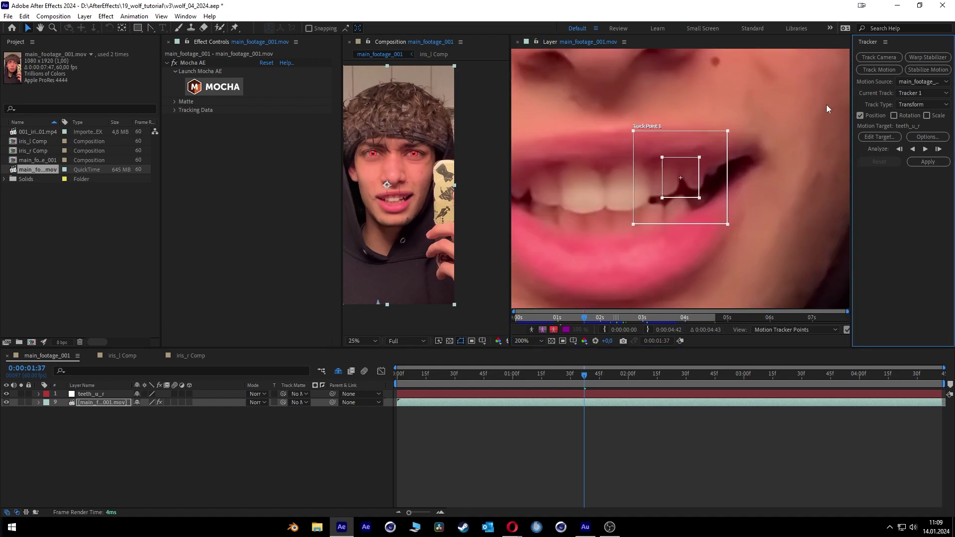
Analyze Track Point 1 forward about ten frames, then step back to check the track.
click(925, 149)
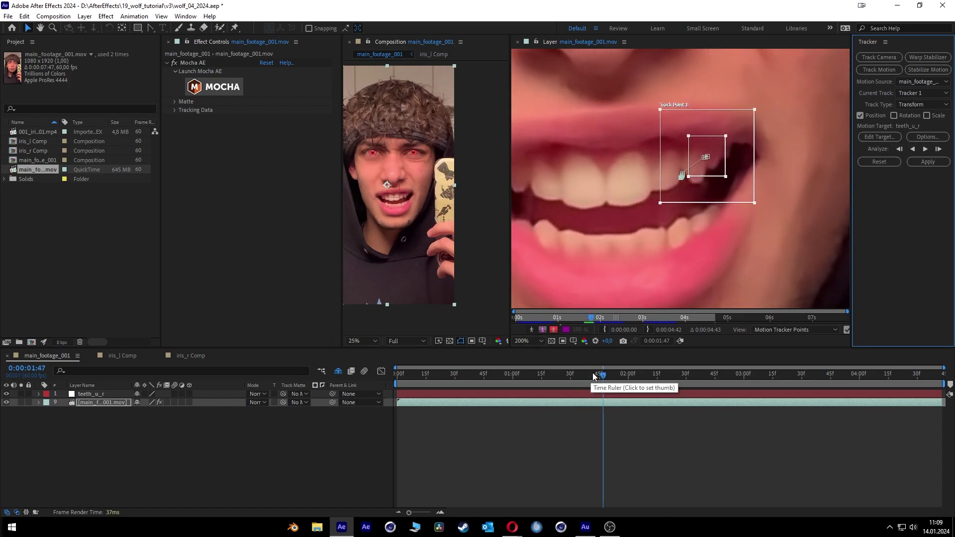
scroll(601, 401, up, 2)
key(Page_Up)
key(Page_Up)
key(Page_Up)
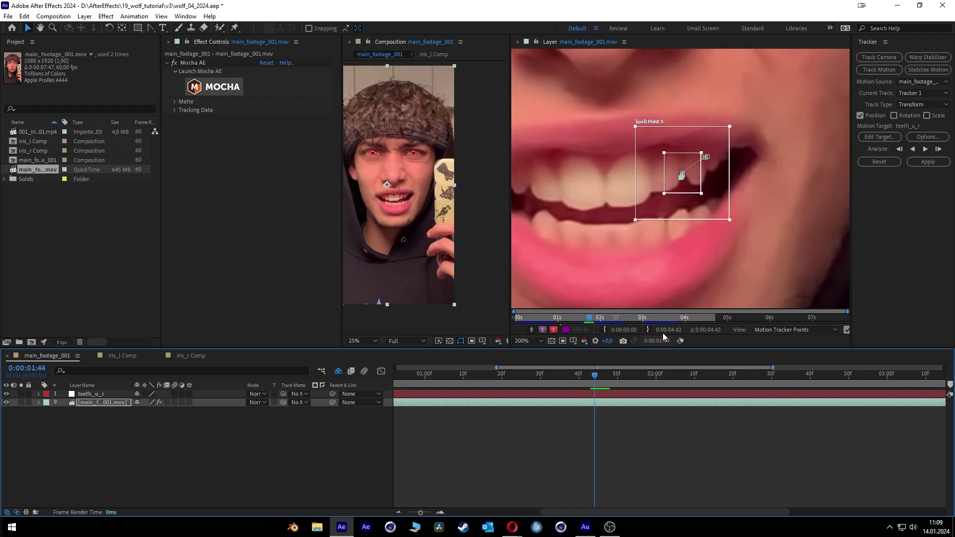
Track five single frames forward, then analyze continuously and stop at 0:00:03:00.
click(939, 149)
click(939, 149)
click(939, 149)
click(939, 149)
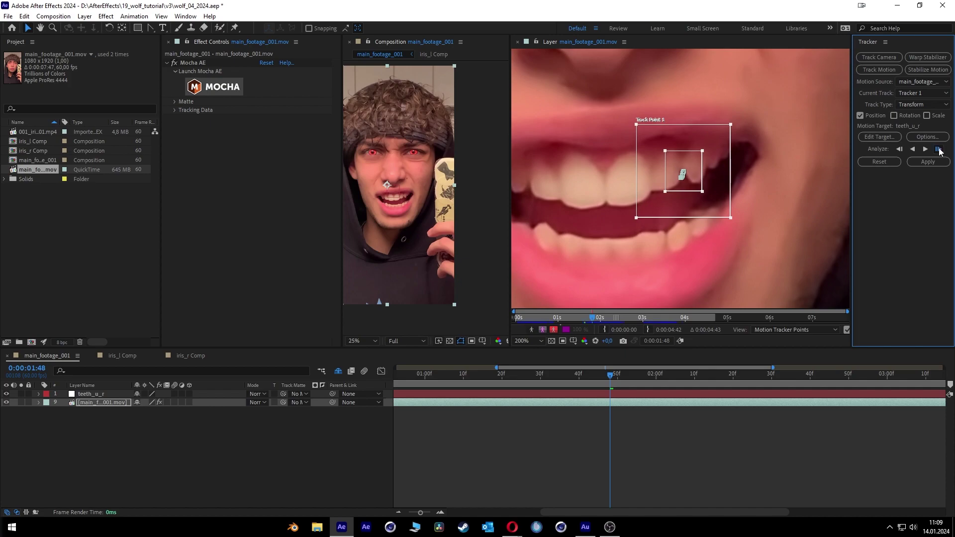
click(938, 150)
click(924, 150)
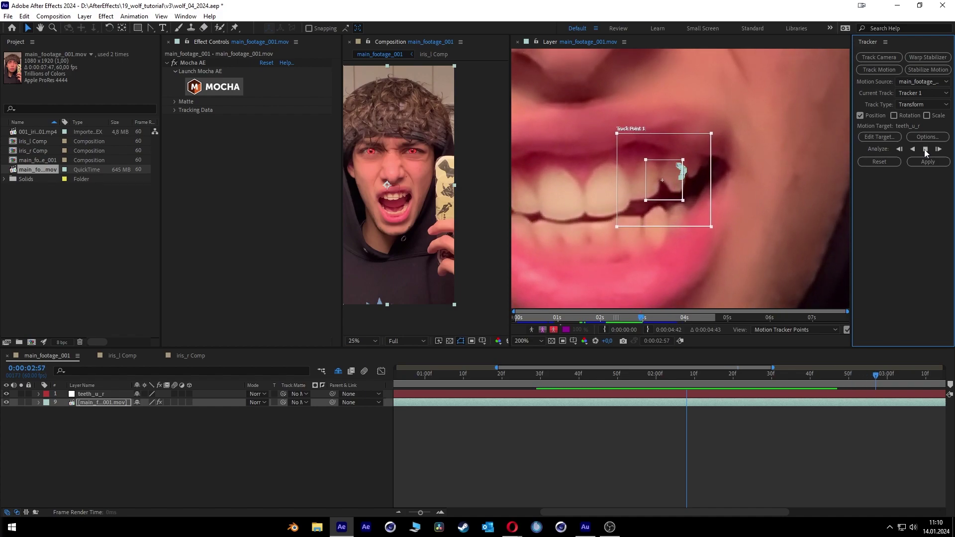
click(925, 149)
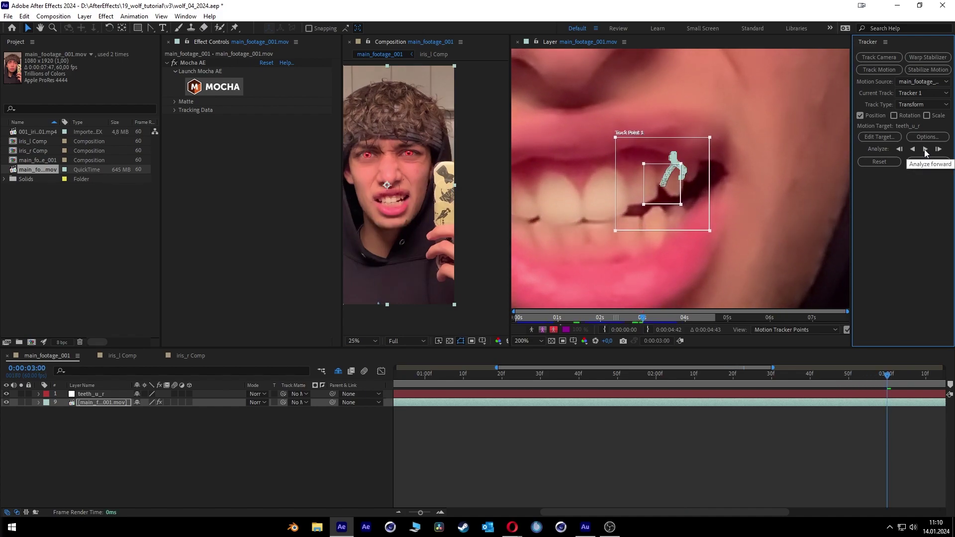
Apply Tracker 1's motion to teeth_u_r in both X and Y.
click(892, 139)
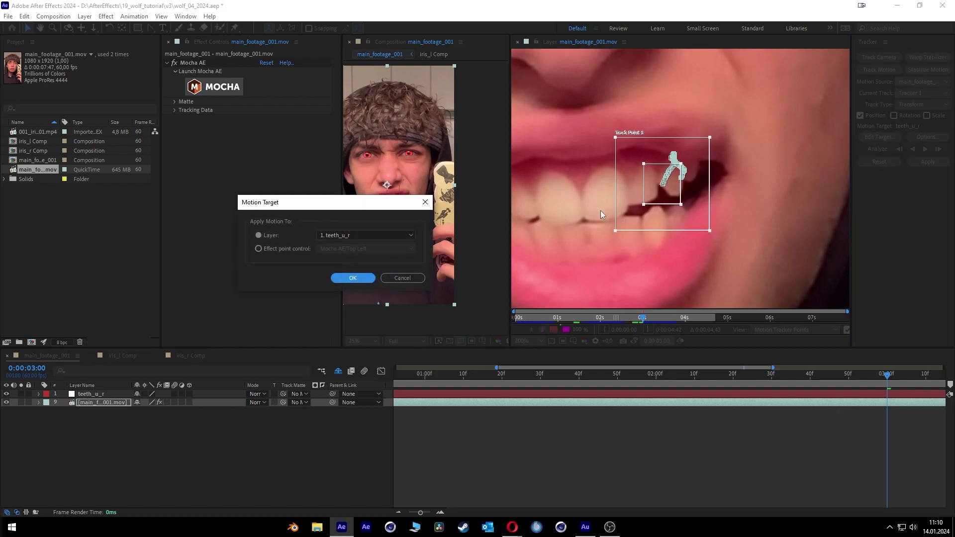
click(364, 236)
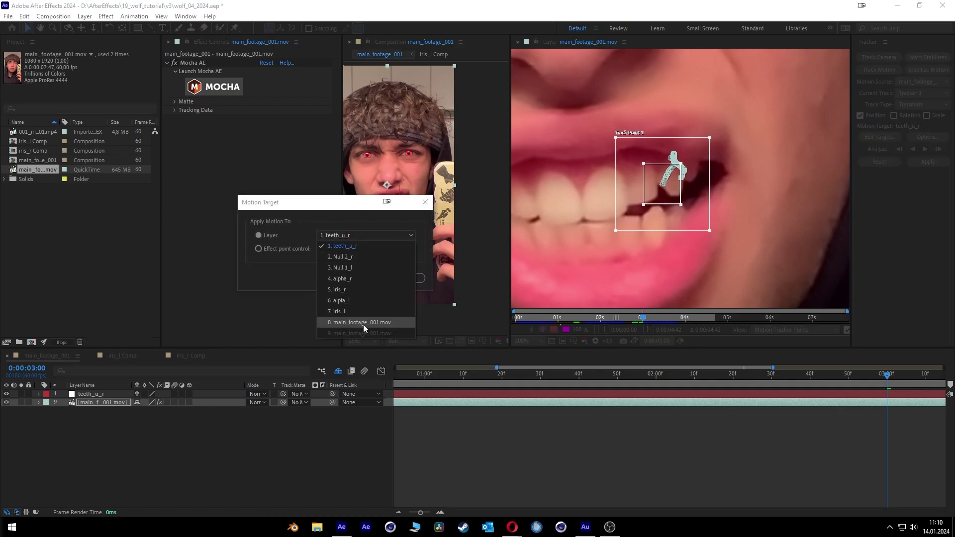
click(365, 244)
click(354, 280)
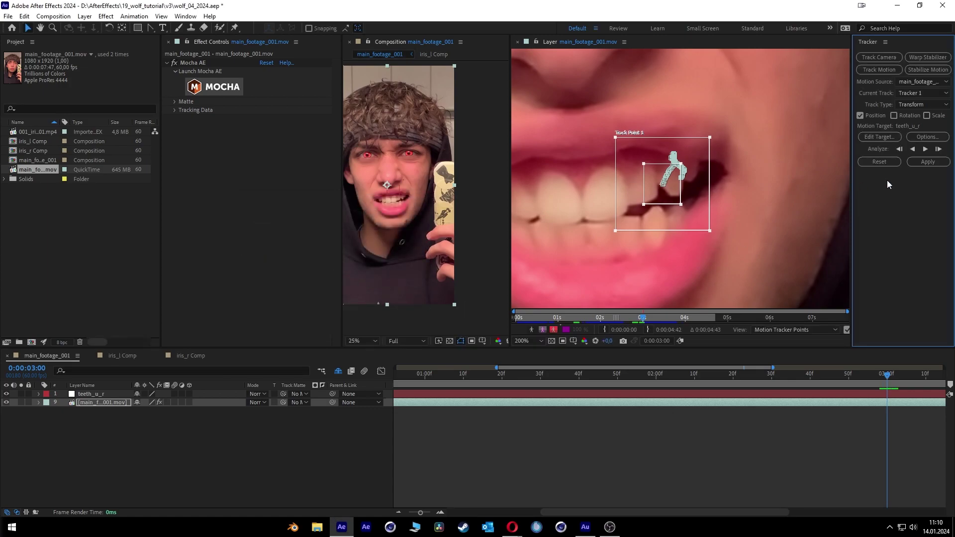
click(929, 162)
click(374, 301)
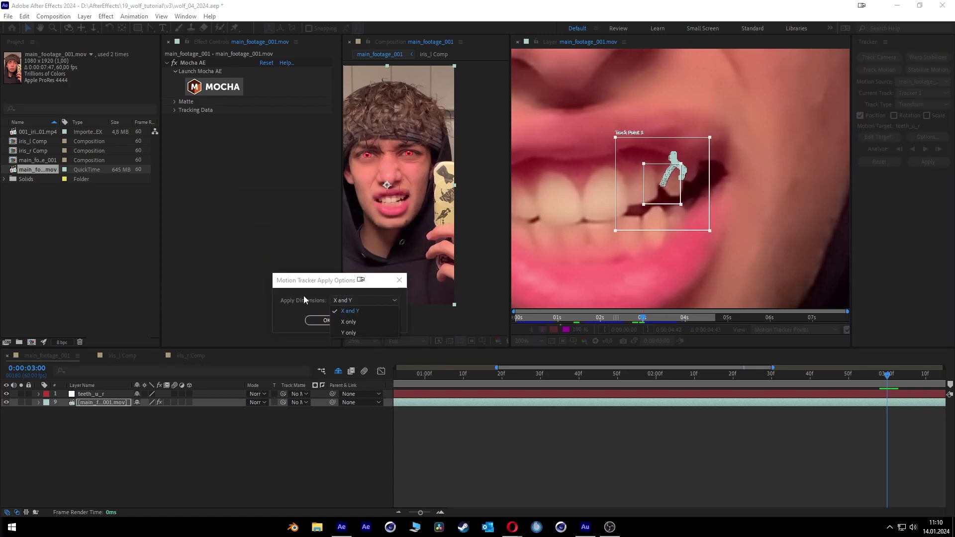
click(350, 311)
click(324, 320)
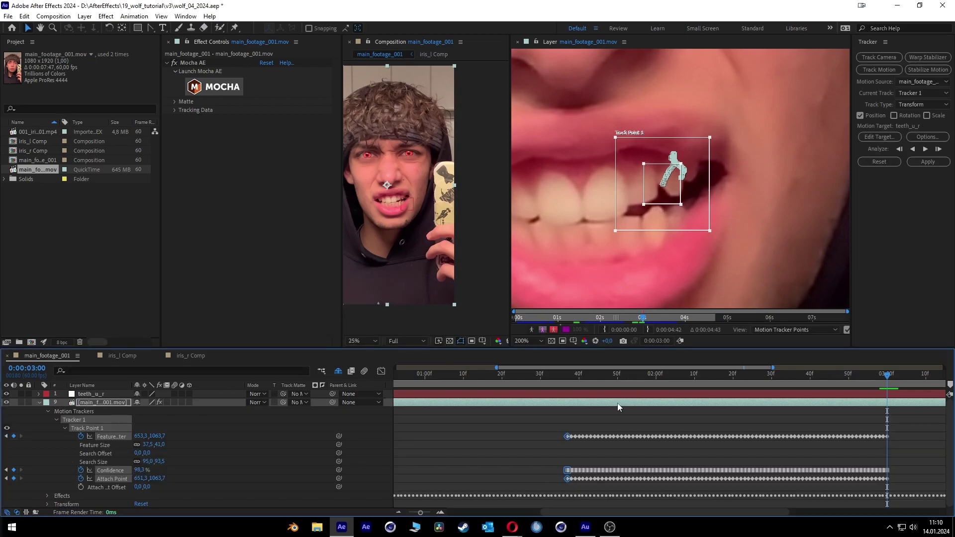
Enlarge the timeline and close the footage's Layer panel and the Tracker panel.
drag(462, 349, 463, 304)
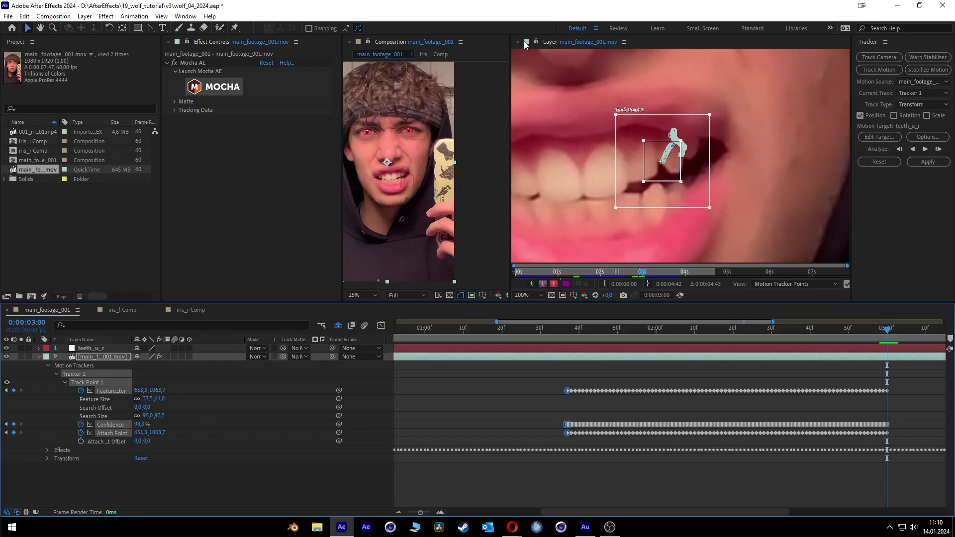
click(518, 42)
right_click(867, 43)
click(867, 43)
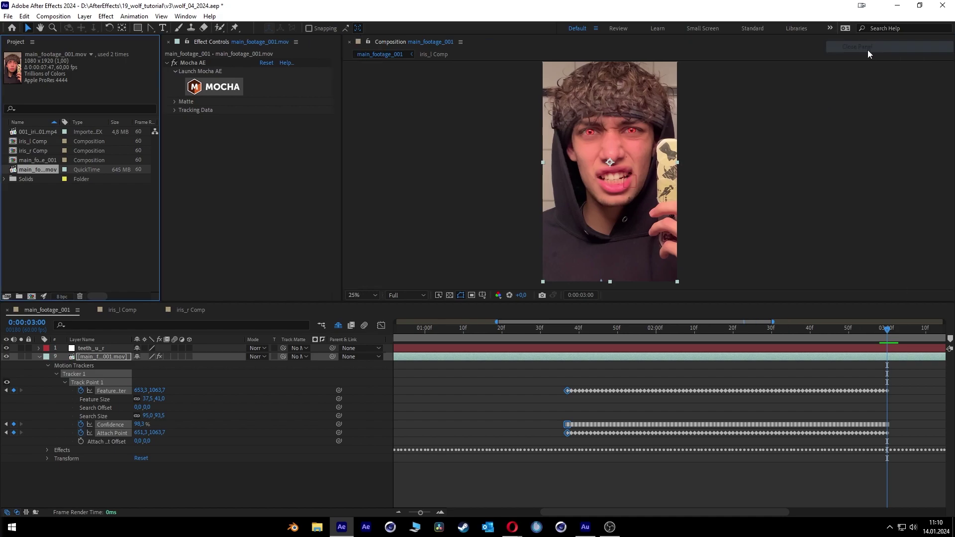
Collapse the footage layer, show teeth_u_r's Transform properties, and zoom the timeline out.
click(38, 357)
click(39, 349)
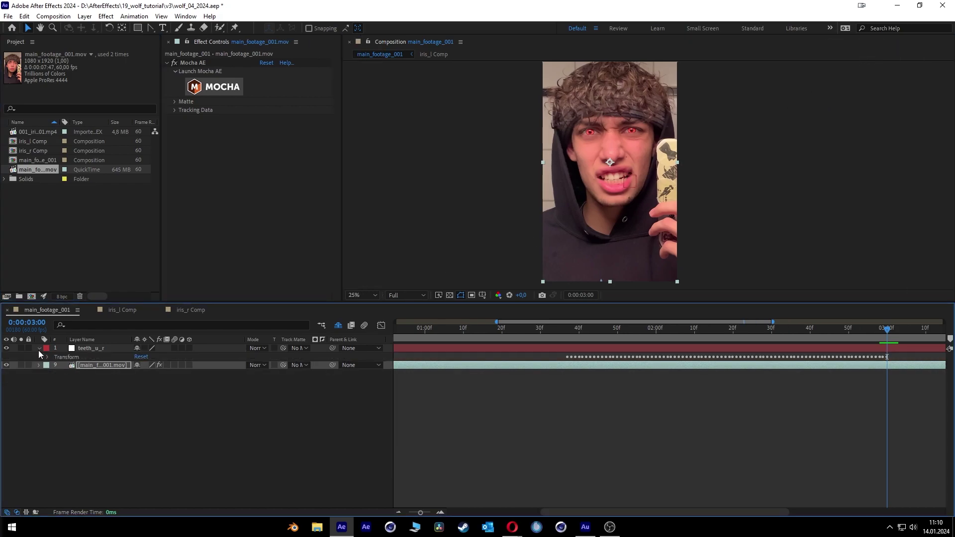
click(48, 357)
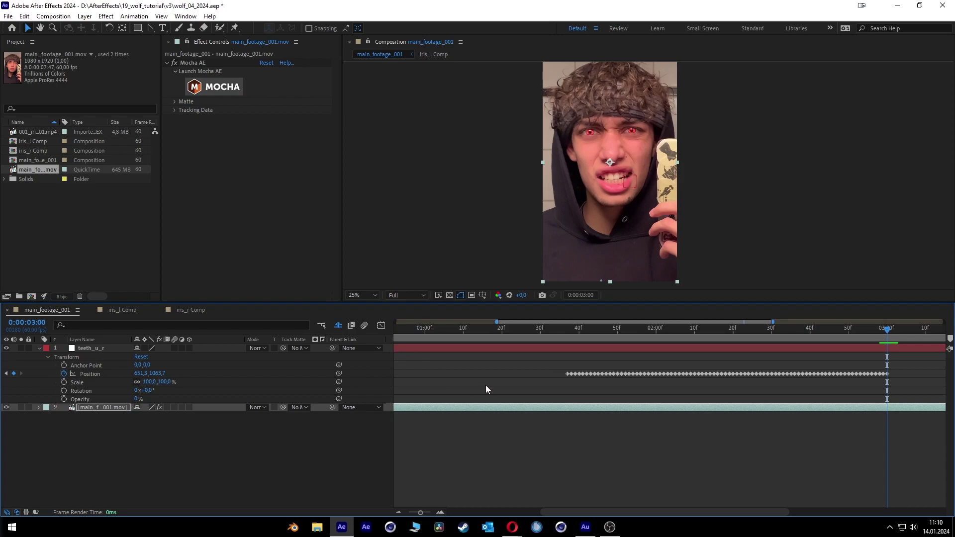
key(minus)
Trim teeth_u_r to its tracked keyframes, from about 1:40 to 0:00:03:00.
drag(400, 350, 584, 362)
mouse_move(588, 329)
mouse_down()
mouse_move(584, 336)
mouse_move(584, 325)
mouse_up()
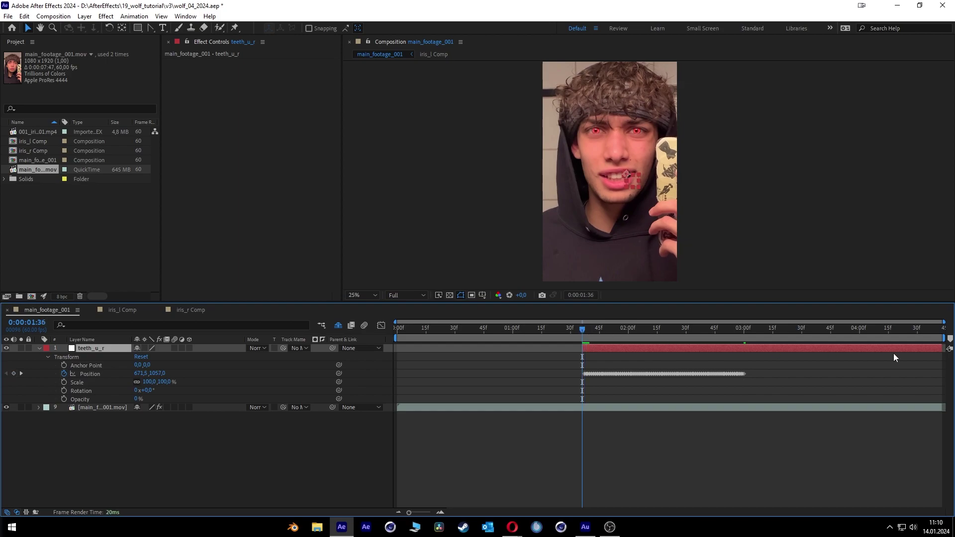
drag(943, 348, 746, 348)
click(745, 330)
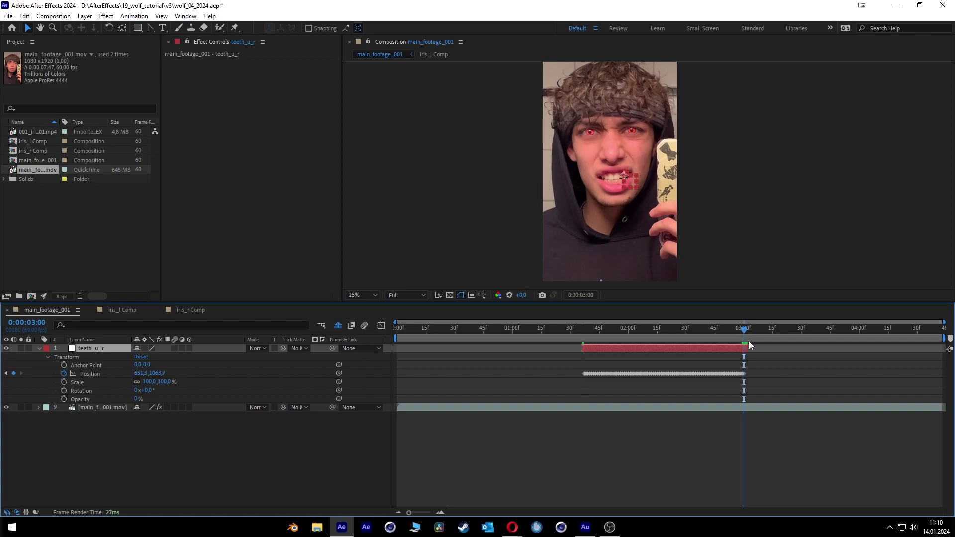
drag(722, 337, 599, 350)
click(679, 447)
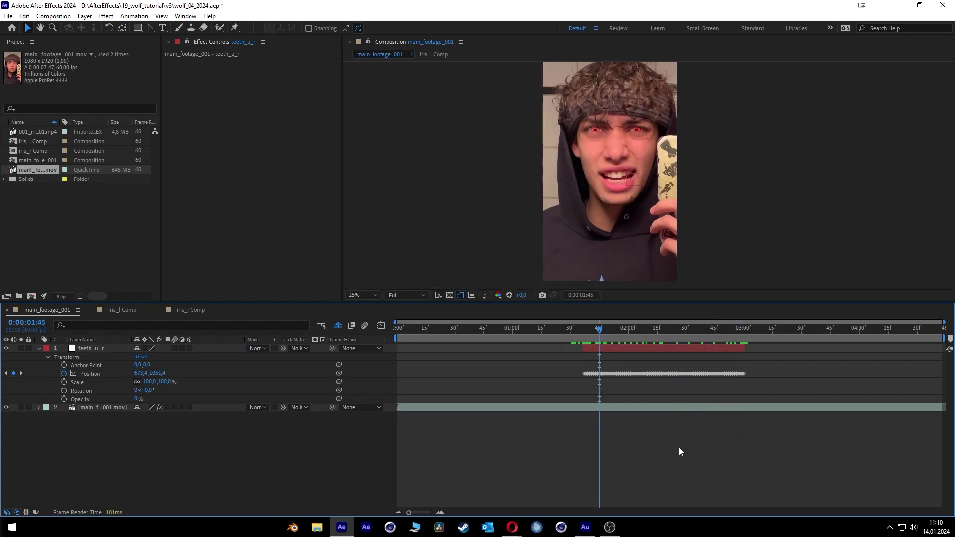
scroll(632, 178, up, 4)
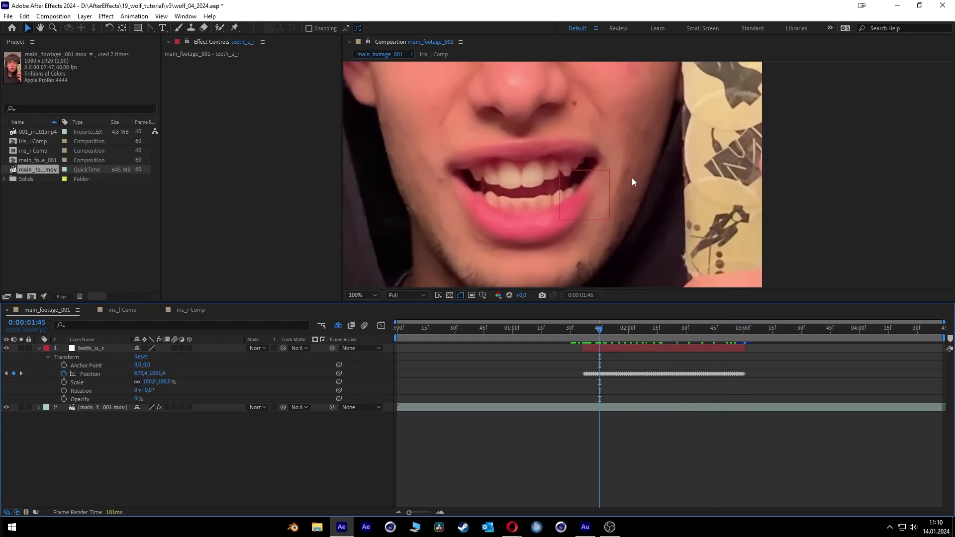
Create a solid with a red eyedropped from the footage and switch its visibility off.
right_click(201, 462)
mouse_move(267, 341)
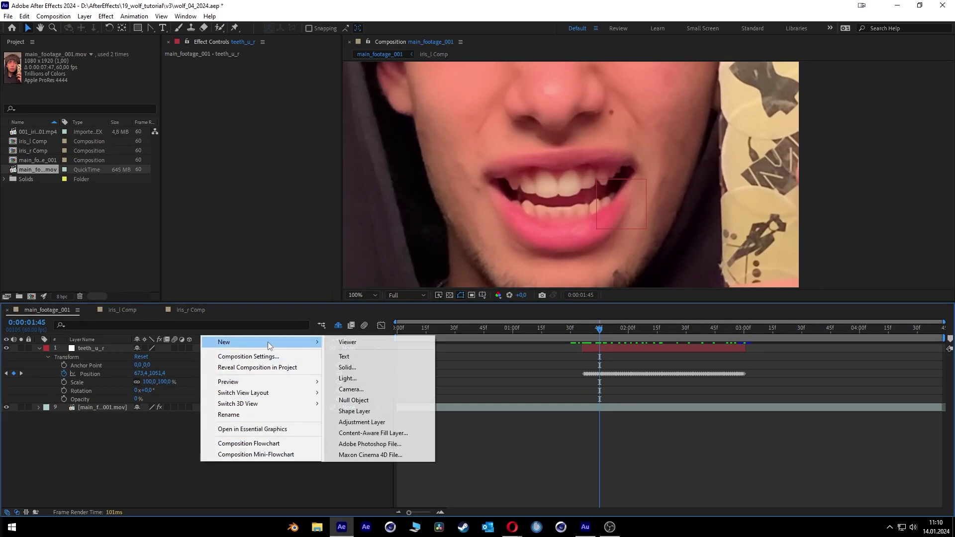
click(359, 367)
click(190, 359)
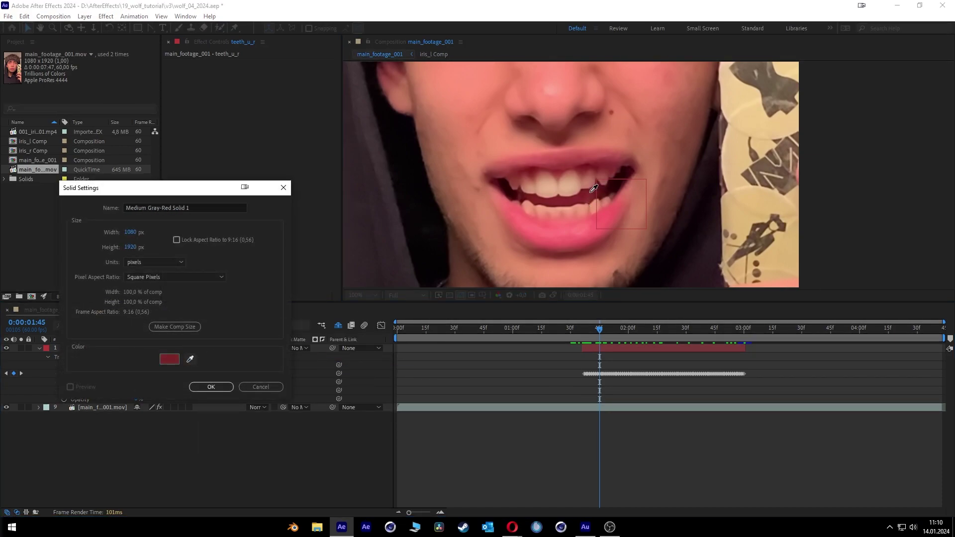
click(607, 173)
click(211, 387)
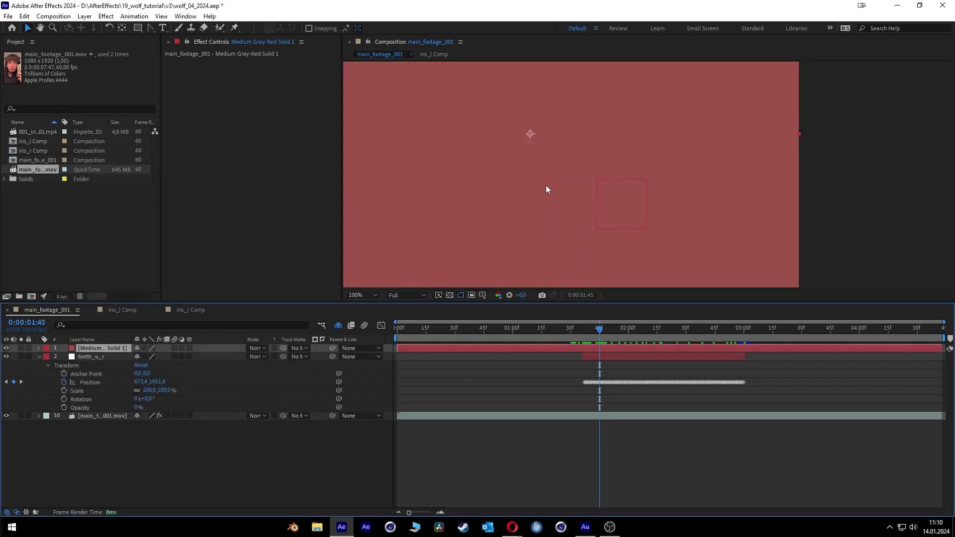
key(comma)
click(7, 348)
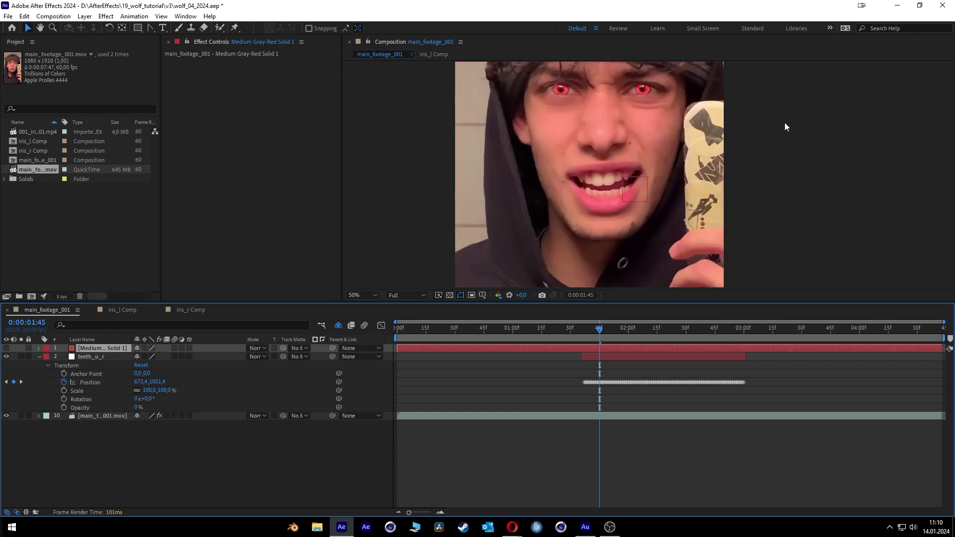
Collapse teeth_u_r, select the red solid, and move to the open-mouth frame 0:00:02:11.
scroll(627, 201, up, 4)
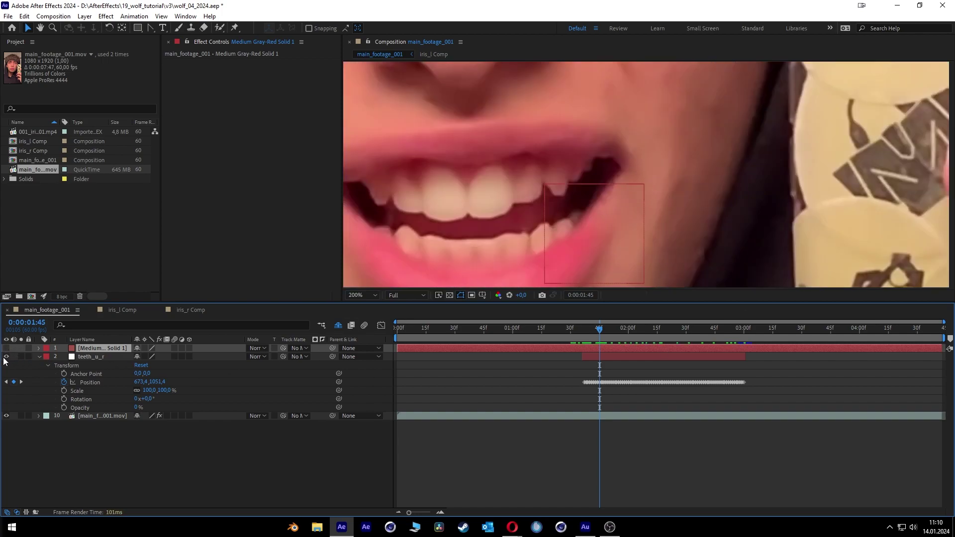
click(85, 357)
click(39, 357)
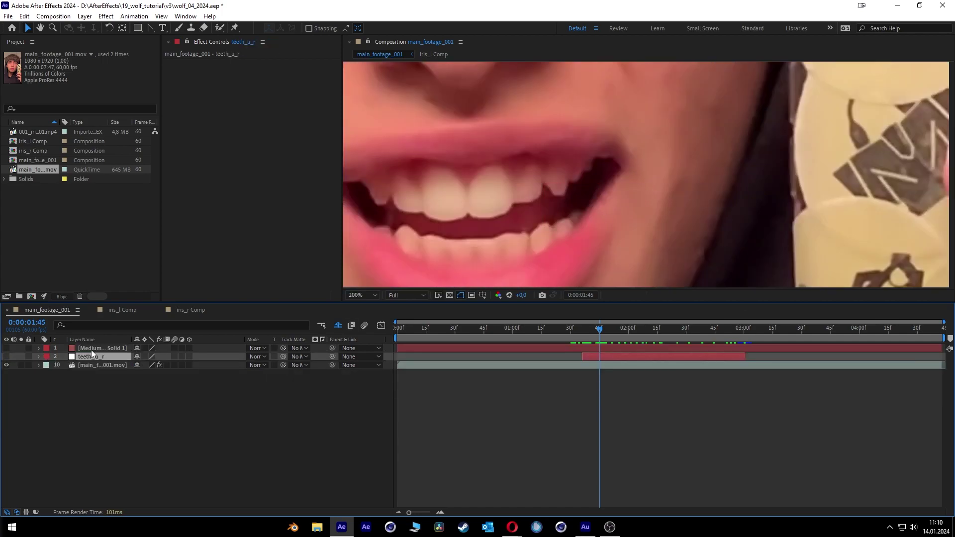
click(98, 348)
drag(600, 328, 667, 327)
click(648, 330)
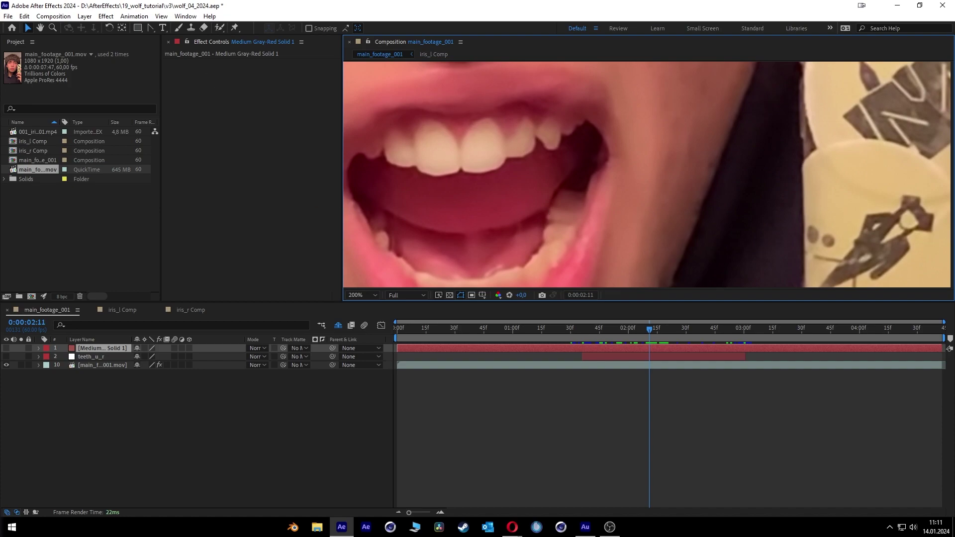
Choose the Pen tool, zoom and pan onto the upper tooth, and select the red solid.
drag(151, 27, 181, 39)
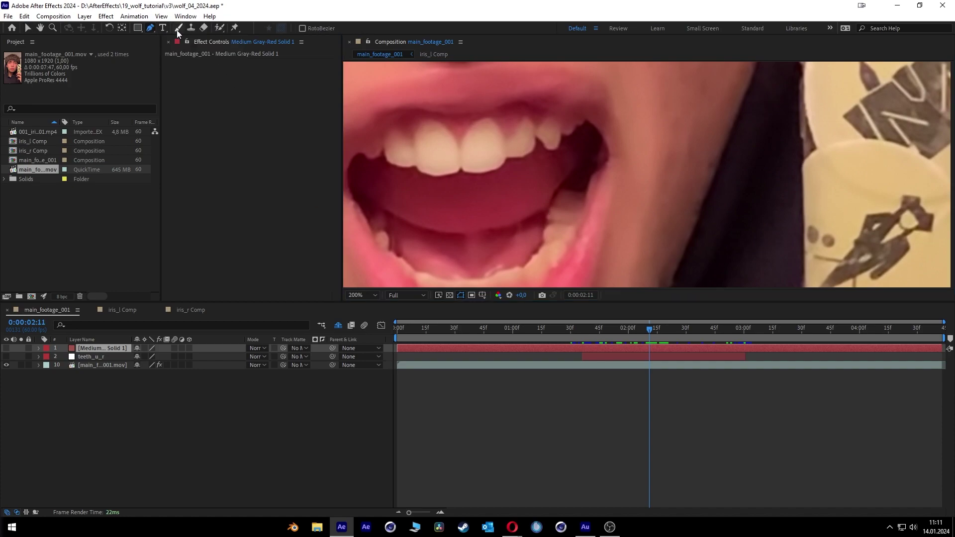
scroll(572, 149, up, 2)
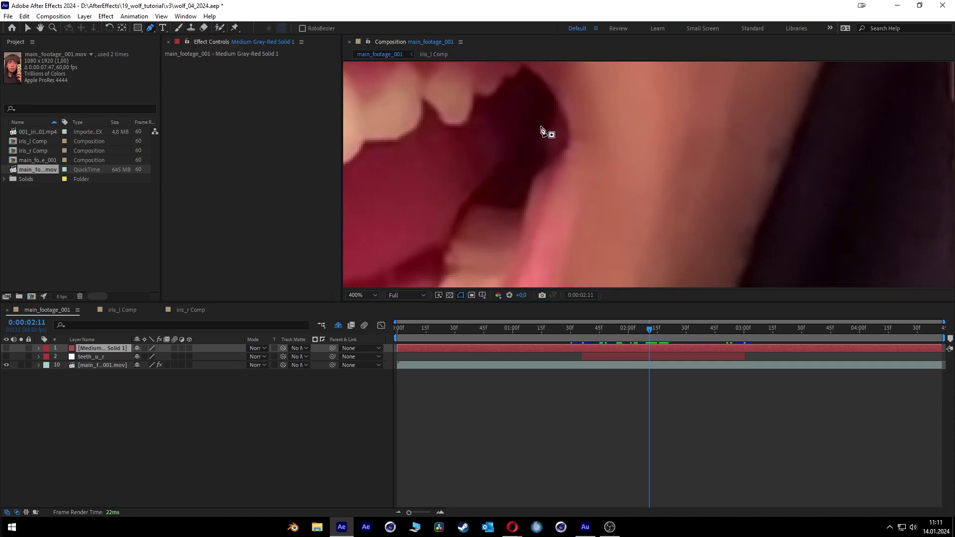
key(space)
mouse_move(548, 132)
mouse_down()
mouse_move(640, 192)
mouse_move(562, 140)
mouse_up()
click(633, 351)
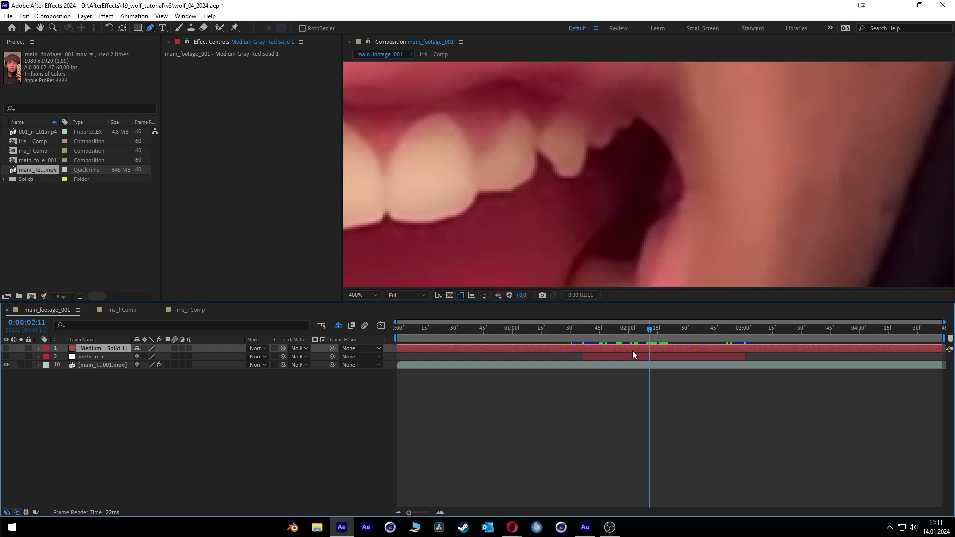
Draw a closed six-point fang mask over the upper tooth on the red solid.
click(537, 133)
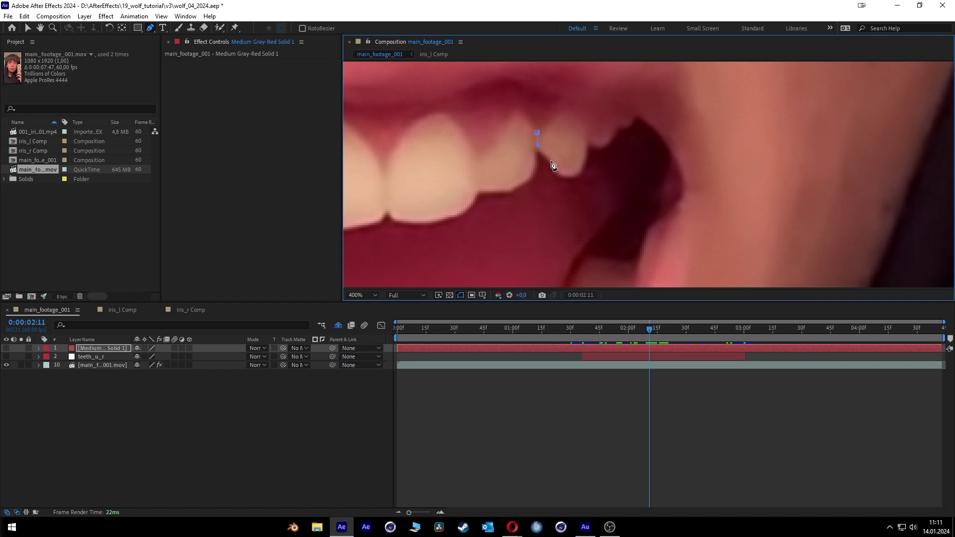
click(557, 171)
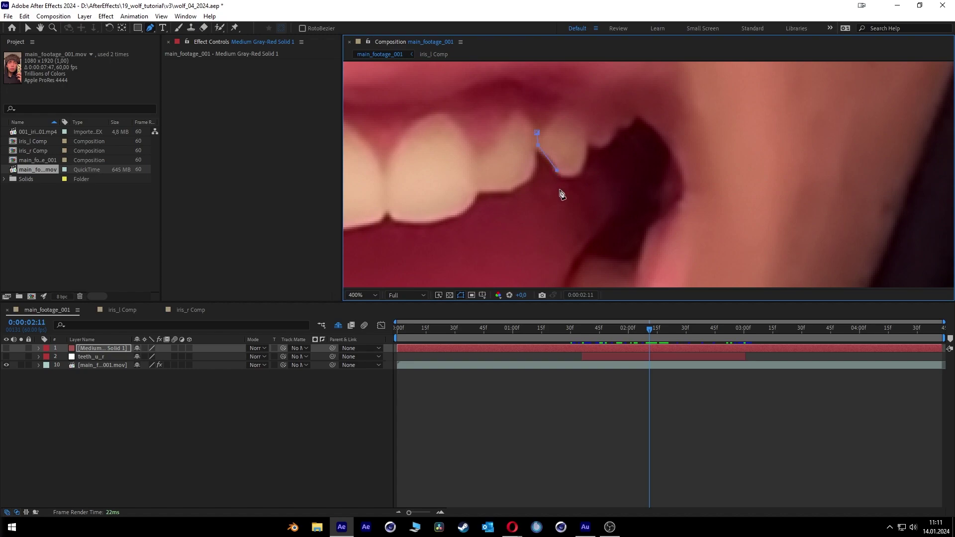
click(563, 230)
click(584, 166)
click(586, 129)
click(558, 115)
click(537, 133)
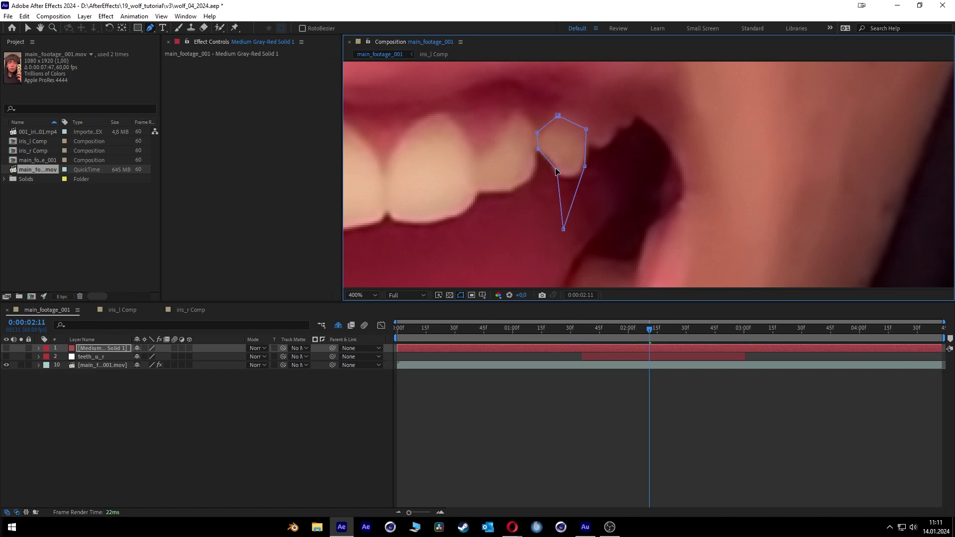
key(v)
double_click(548, 136)
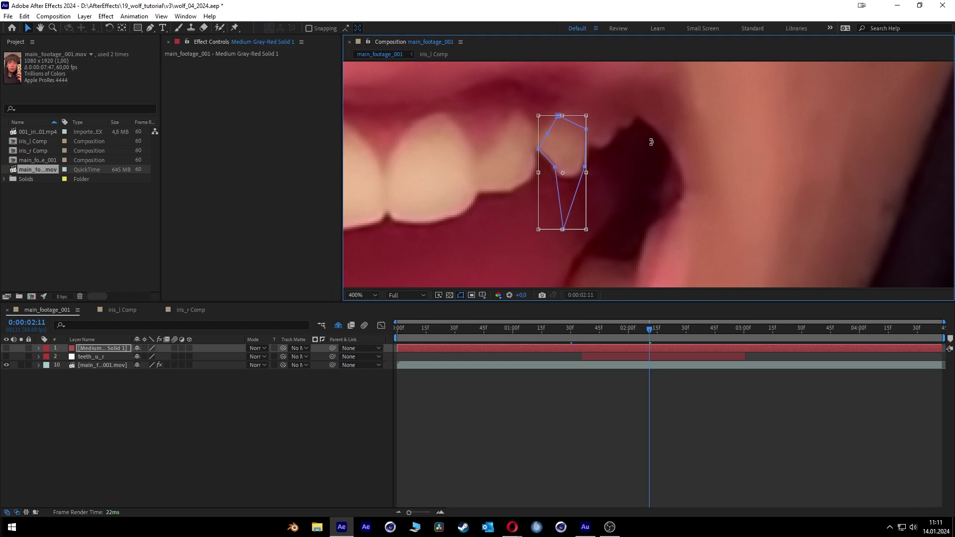
key(Return)
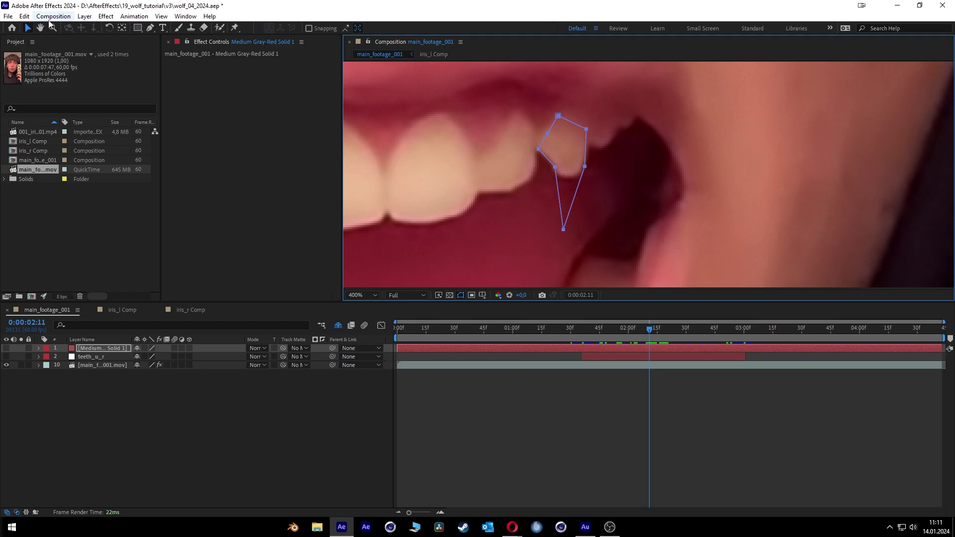
Convert the fang mask's top corner points into smooth curves with the Convert Vertex Tool.
drag(546, 133, 542, 130)
drag(479, 87, 646, 190)
click(150, 27)
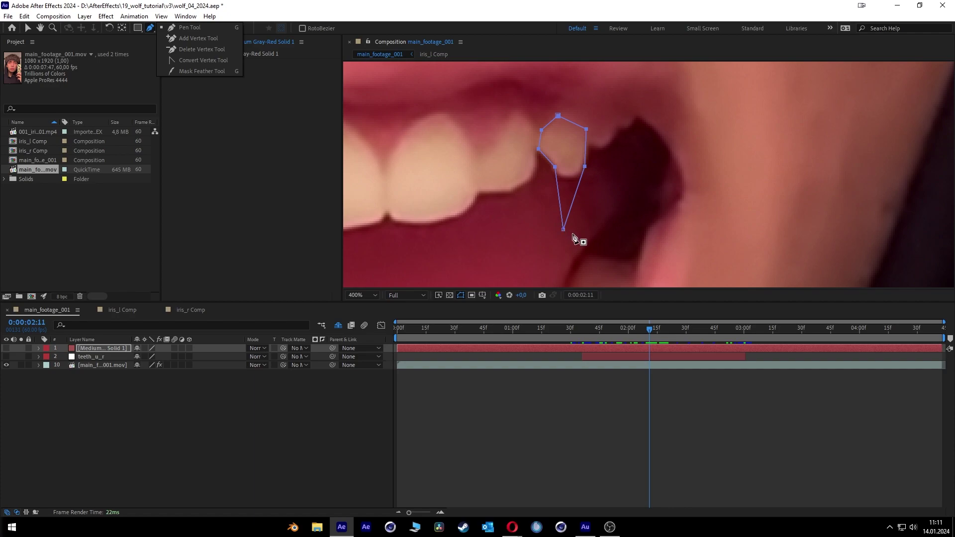
click(196, 62)
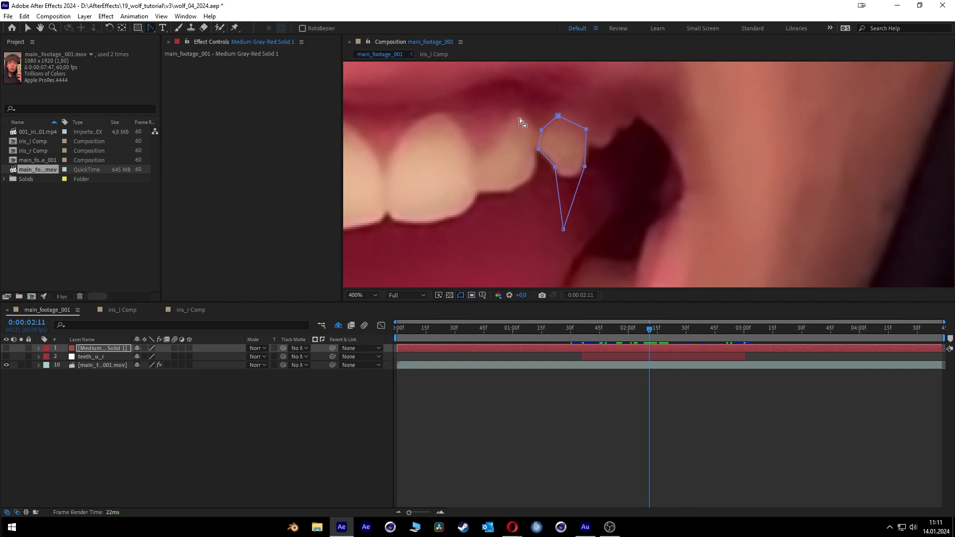
click(558, 116)
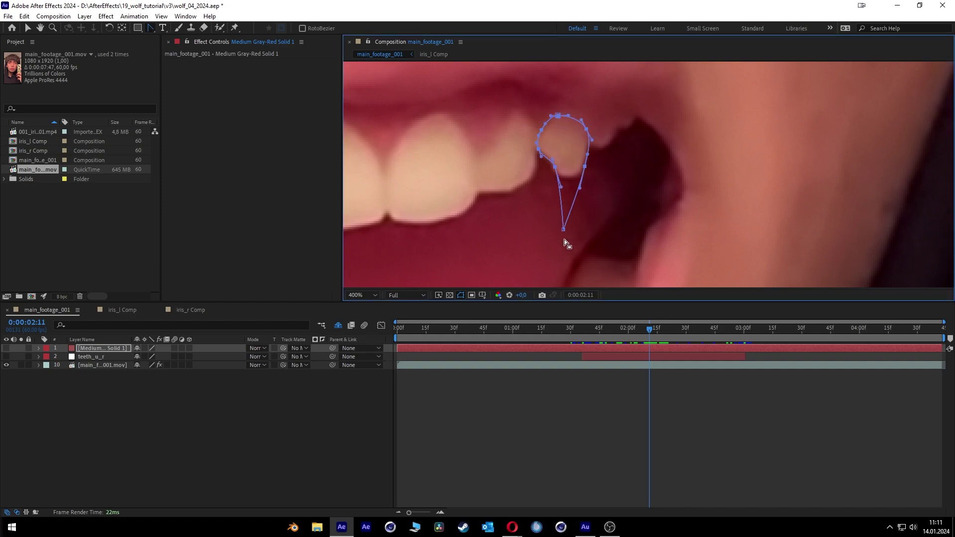
Adjust the mask's vertices and handles and add a right-side point, tapering the fang.
click(27, 28)
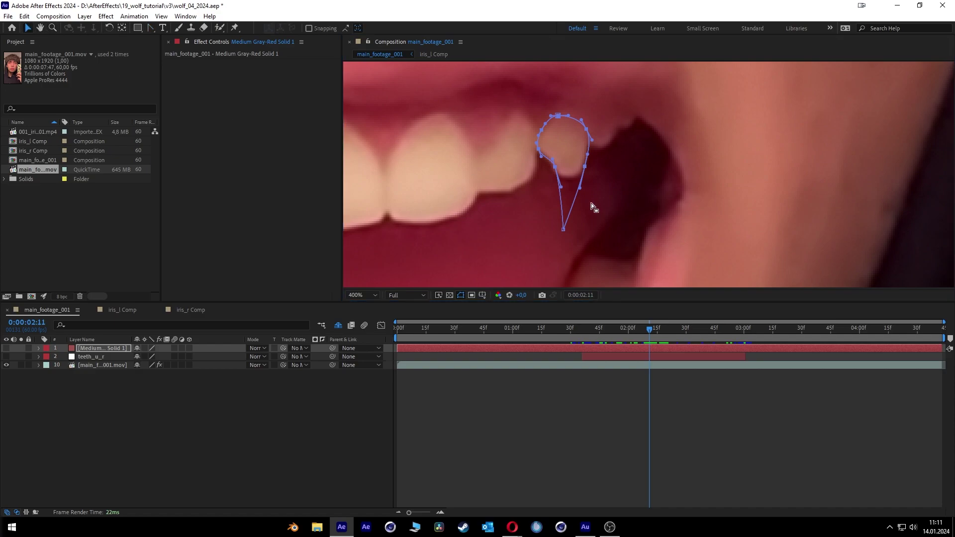
drag(555, 167, 555, 171)
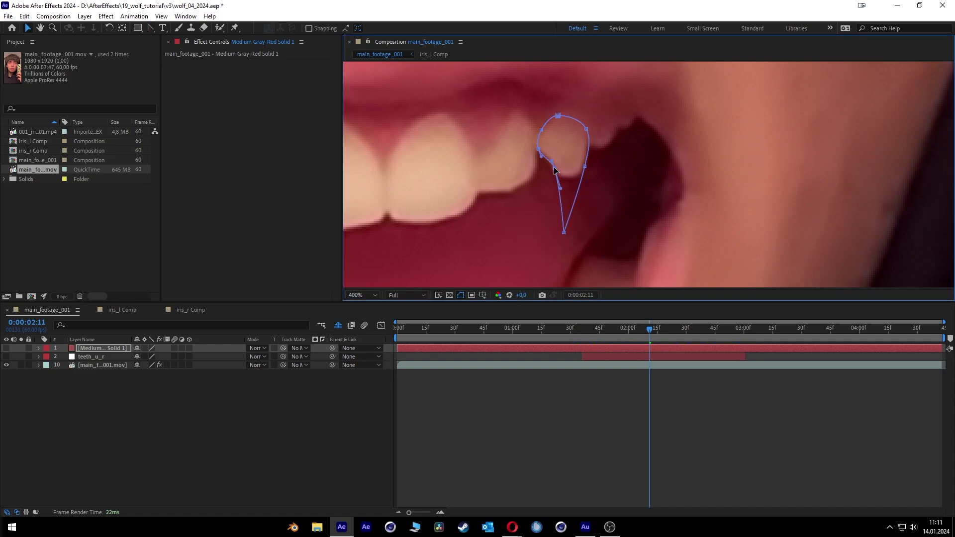
click(540, 151)
drag(546, 130, 590, 132)
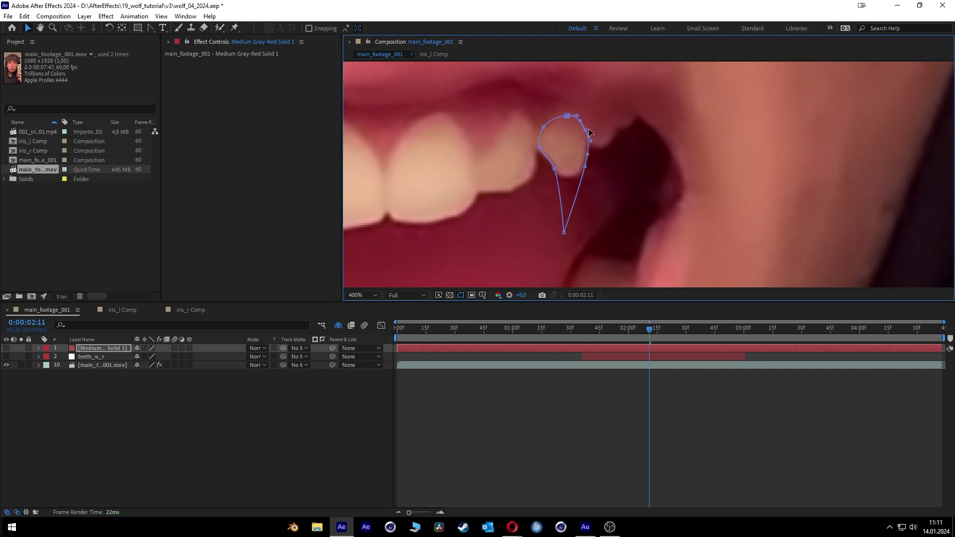
click(586, 167)
drag(581, 120, 566, 125)
click(583, 164)
click(582, 184)
drag(588, 165, 583, 124)
scroll(588, 135, down, 6)
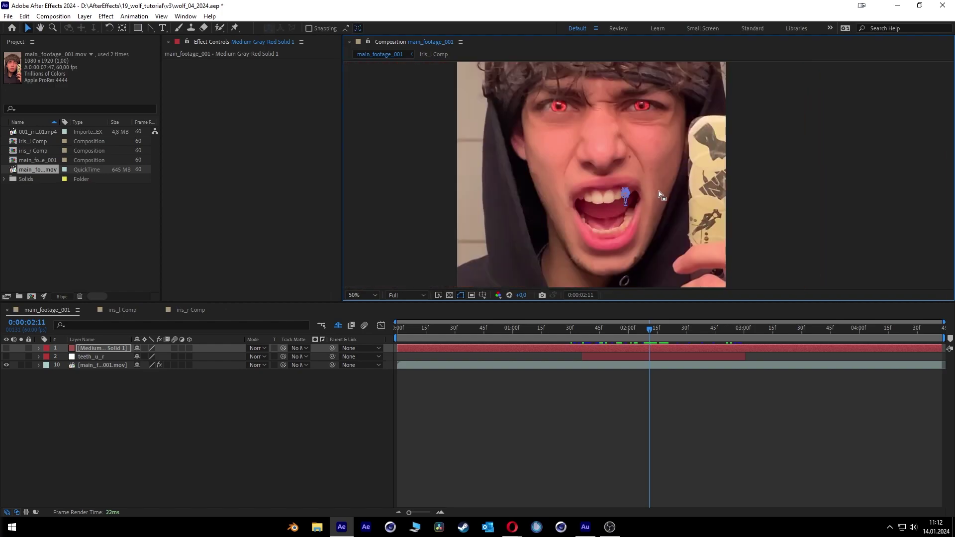
Trim the red fang solid to teeth_u_r's span, parent it to teeth_u_r, and check the tracking.
scroll(647, 187, up, 4)
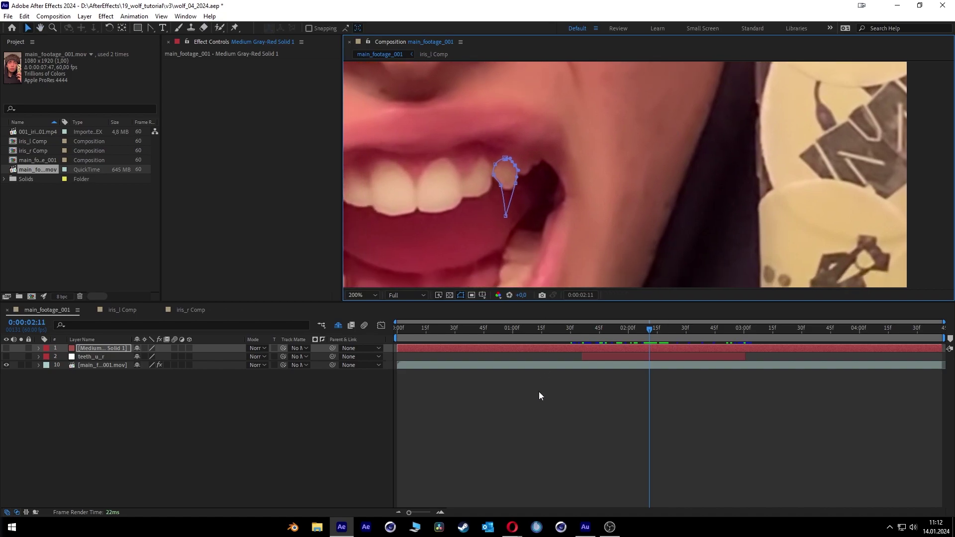
drag(398, 348, 577, 353)
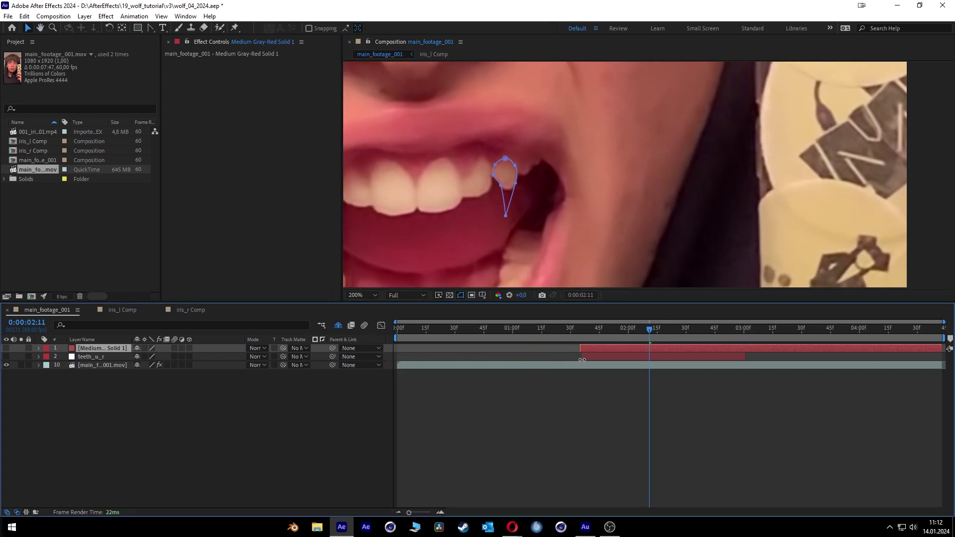
drag(940, 348, 753, 355)
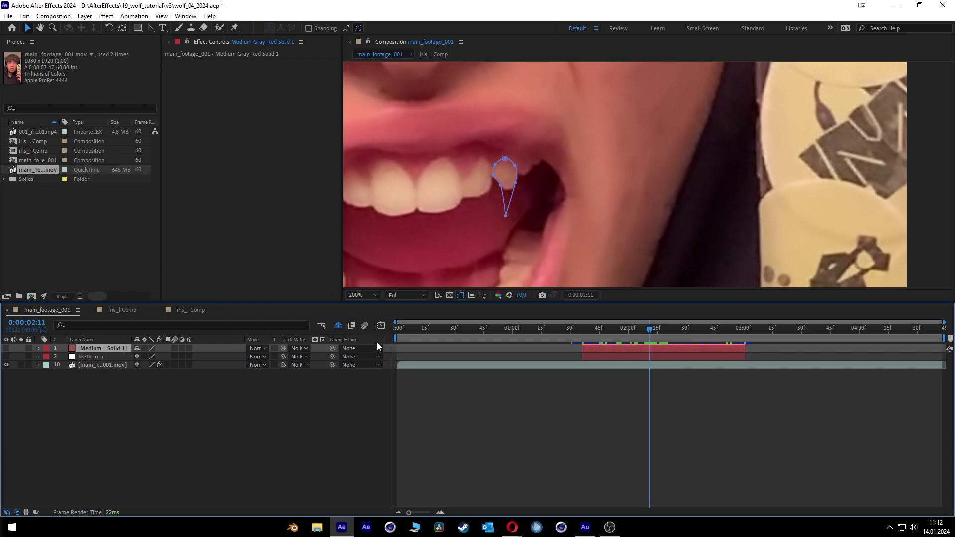
drag(330, 348, 100, 359)
mouse_move(646, 330)
mouse_down()
mouse_move(599, 329)
mouse_move(727, 329)
mouse_move(616, 329)
mouse_move(675, 335)
mouse_move(642, 330)
mouse_up()
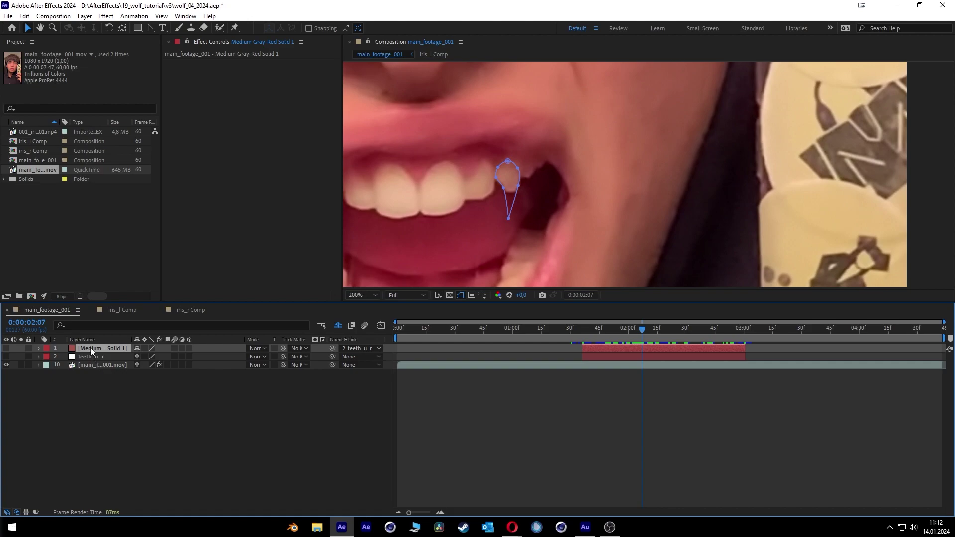
With the Brush tool, open the red fang solid in its own Layer panel, zoomed on the fang mask.
click(179, 28)
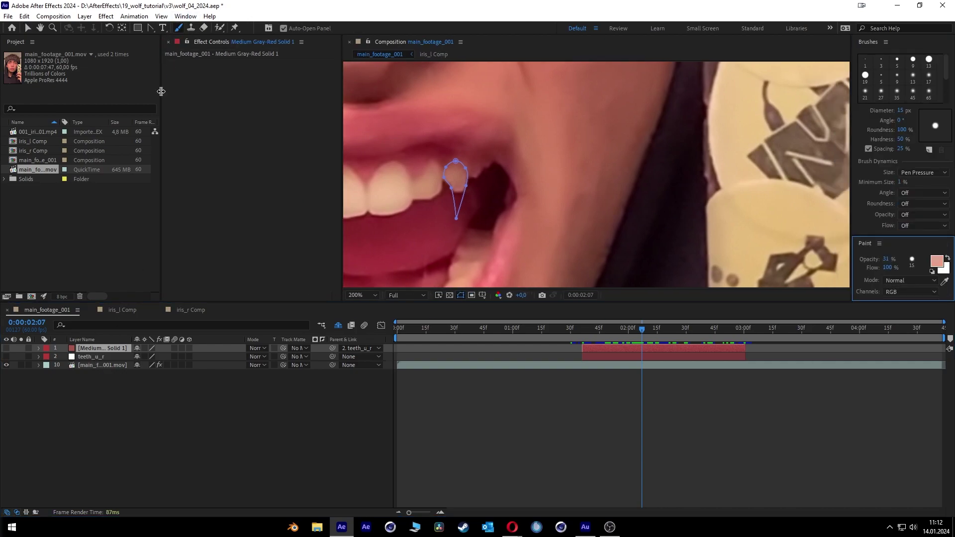
click(185, 16)
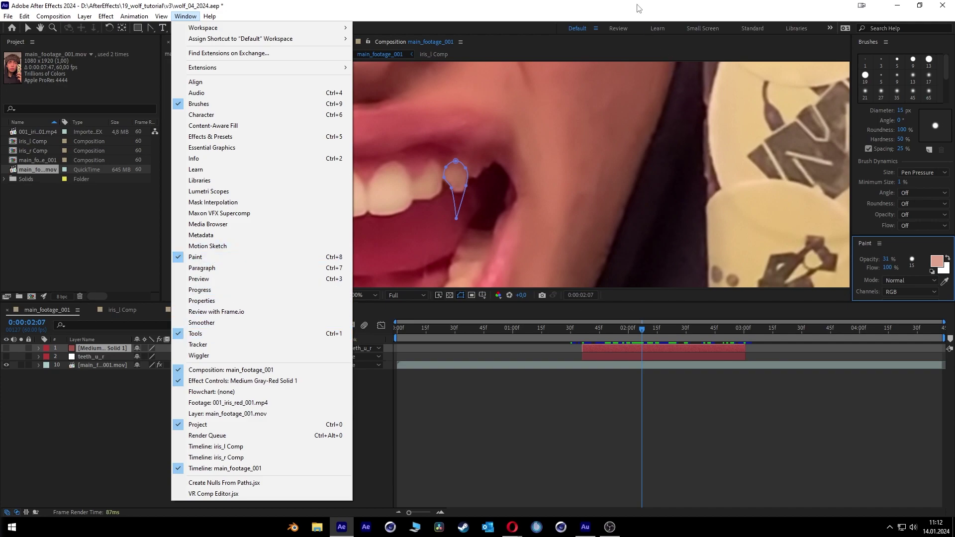
key(Escape)
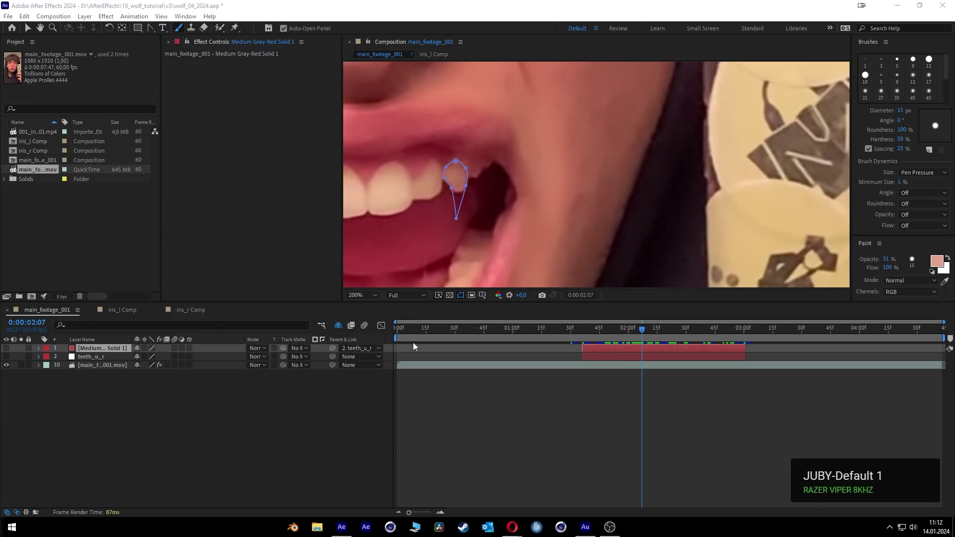
double_click(100, 349)
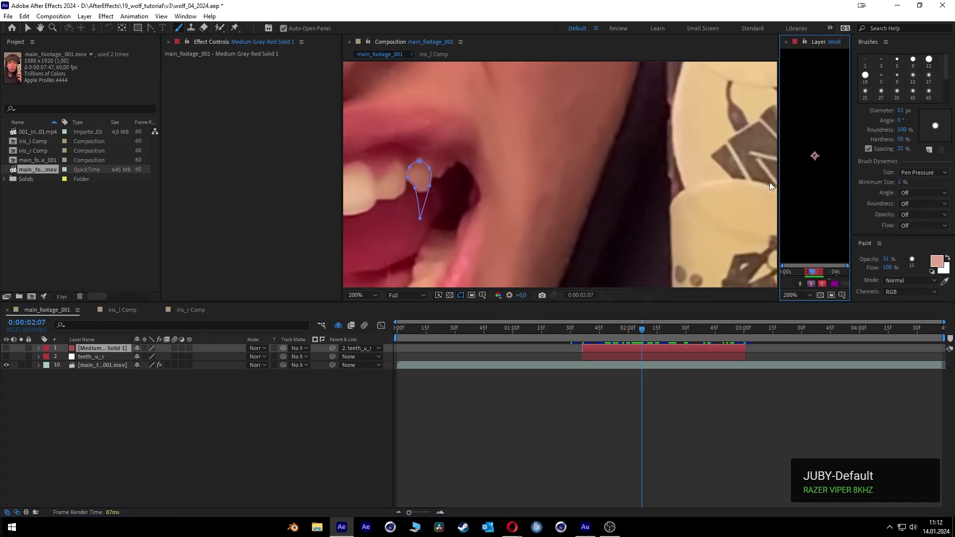
drag(778, 180, 533, 179)
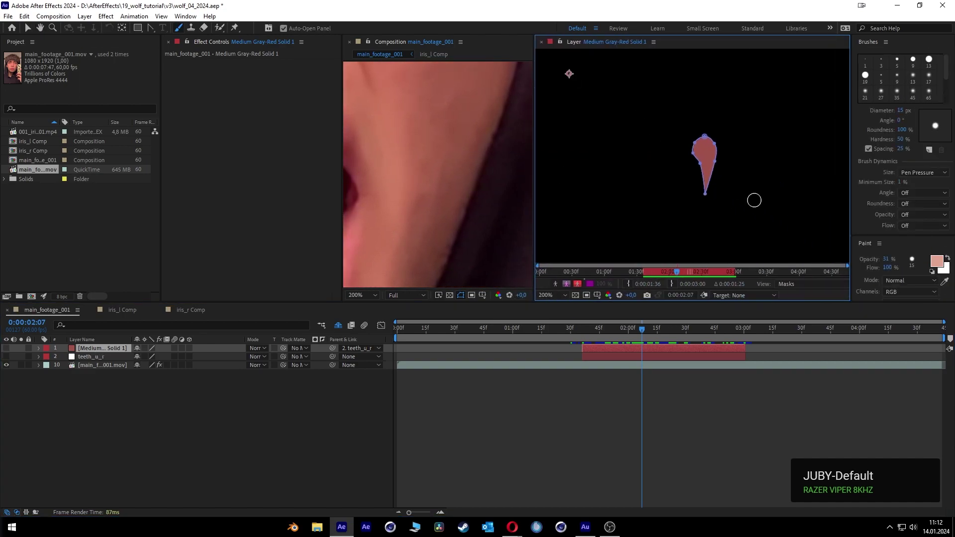
scroll(753, 199, up, 2)
scroll(495, 149, up, 2)
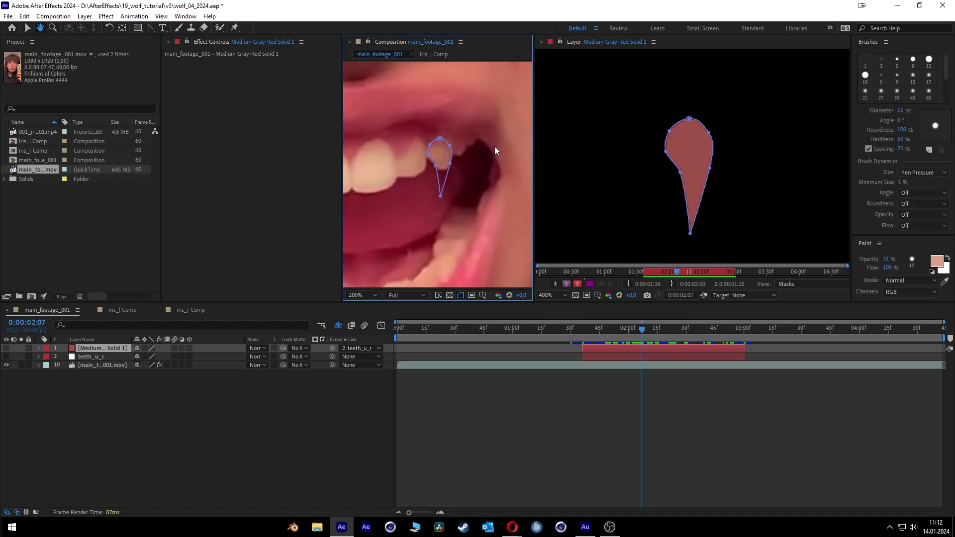
drag(472, 171, 456, 186)
scroll(736, 151, down, 2)
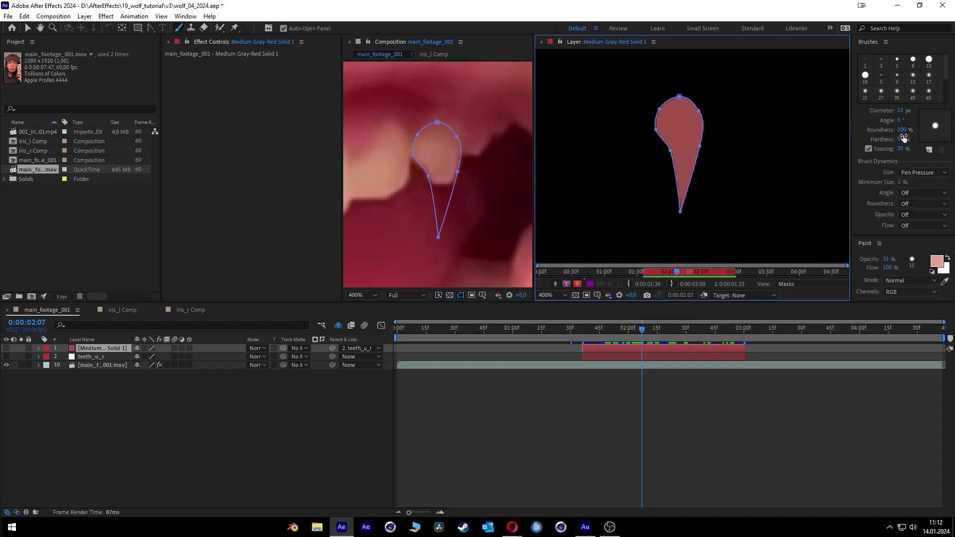
Set paint opacity to 100%, brush diameter to 13 px and hardness to 50%.
click(900, 255)
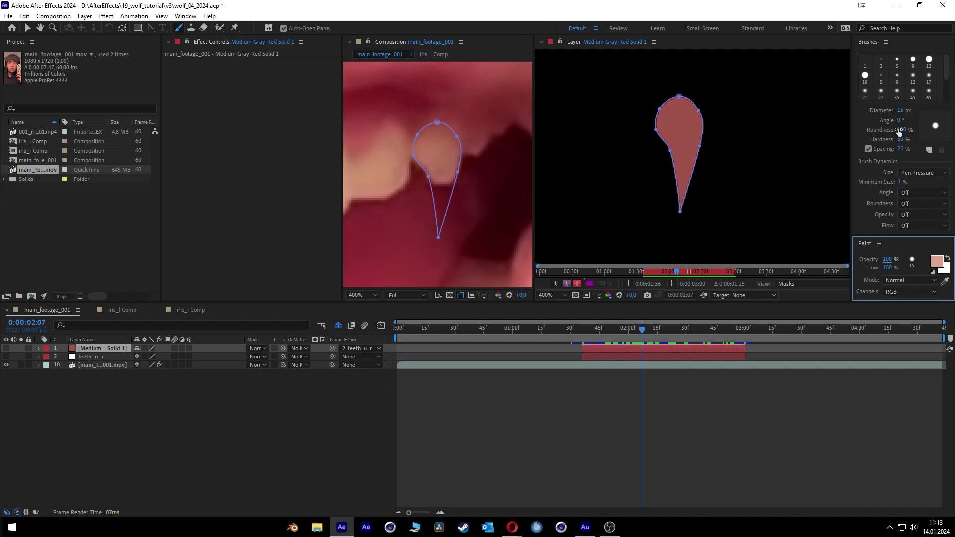
drag(902, 110, 903, 110)
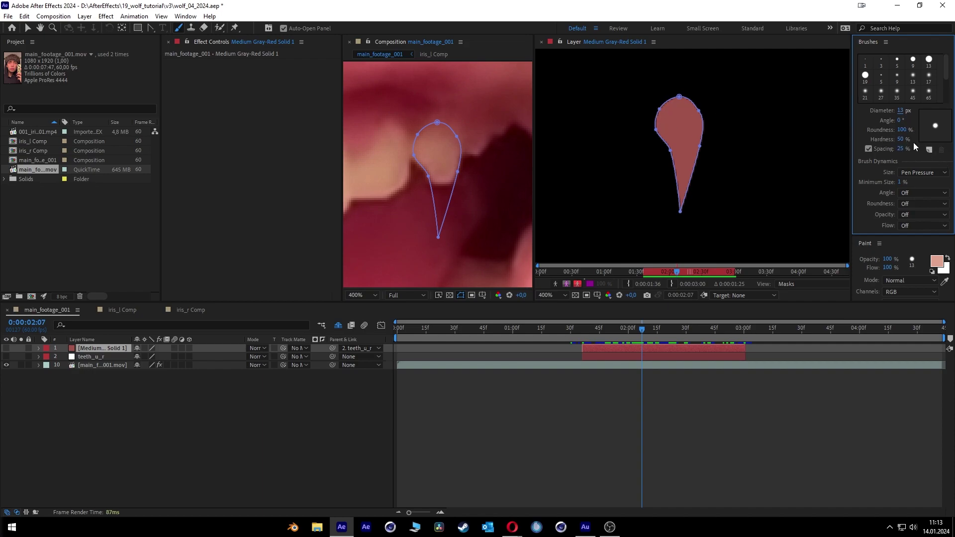
drag(907, 142, 905, 145)
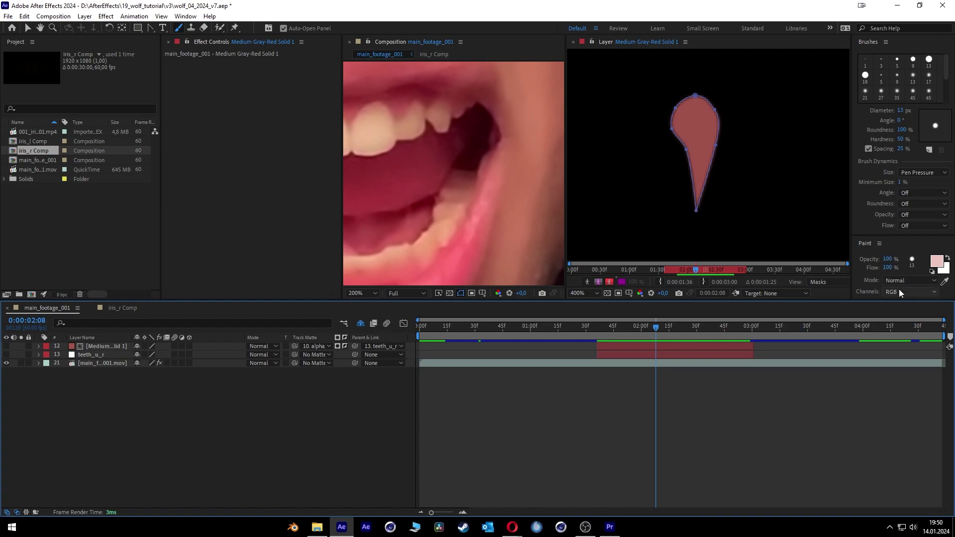
click(899, 290)
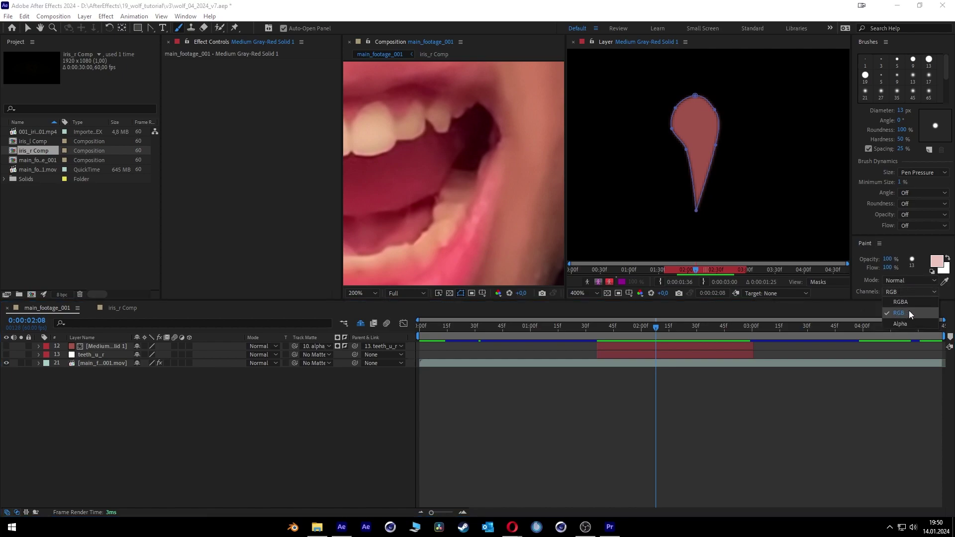
click(910, 302)
mouse_move(772, 210)
mouse_down()
mouse_move(744, 180)
mouse_move(687, 221)
mouse_move(728, 160)
mouse_move(742, 191)
mouse_move(688, 188)
mouse_move(719, 181)
mouse_up()
key(ctrl+z)
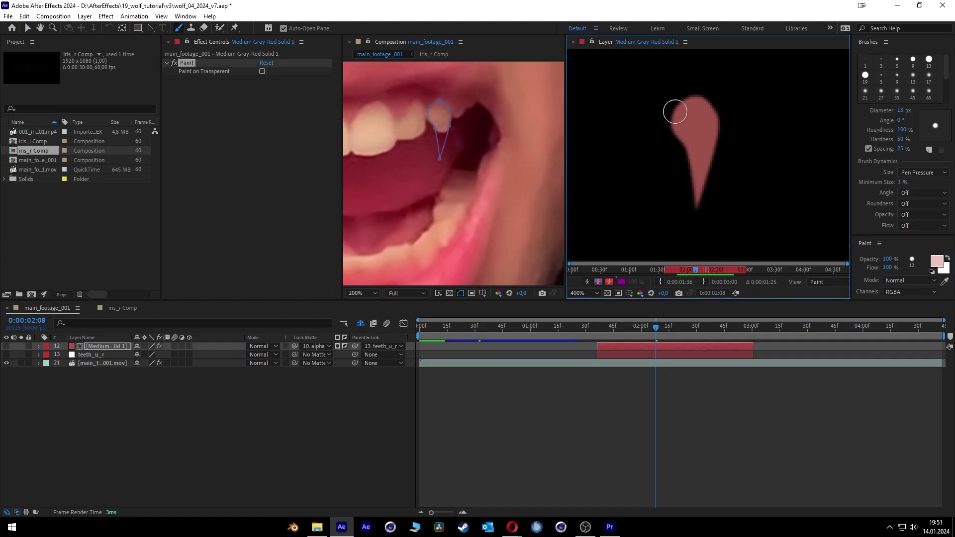
click(903, 292)
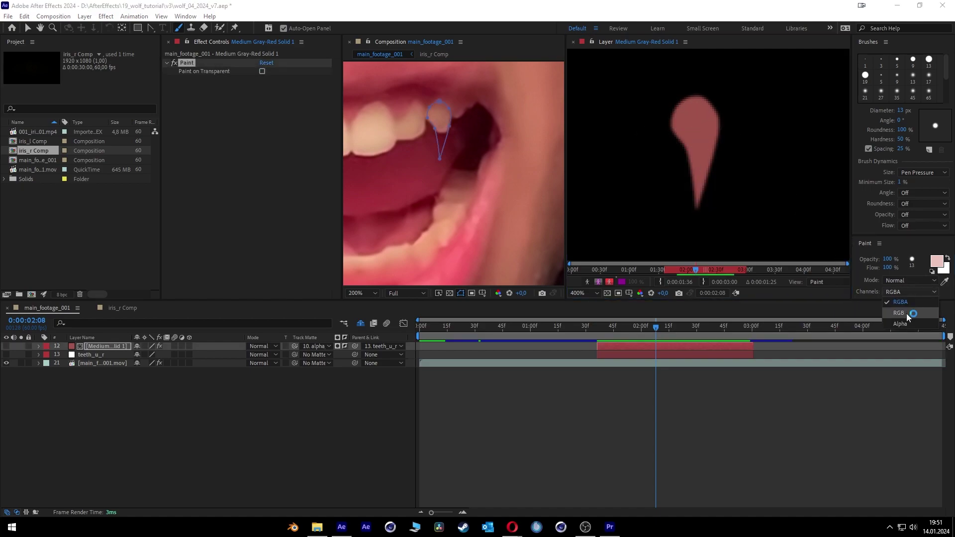
click(898, 313)
mouse_move(686, 145)
mouse_down()
mouse_move(678, 128)
mouse_move(688, 213)
mouse_move(695, 209)
mouse_up()
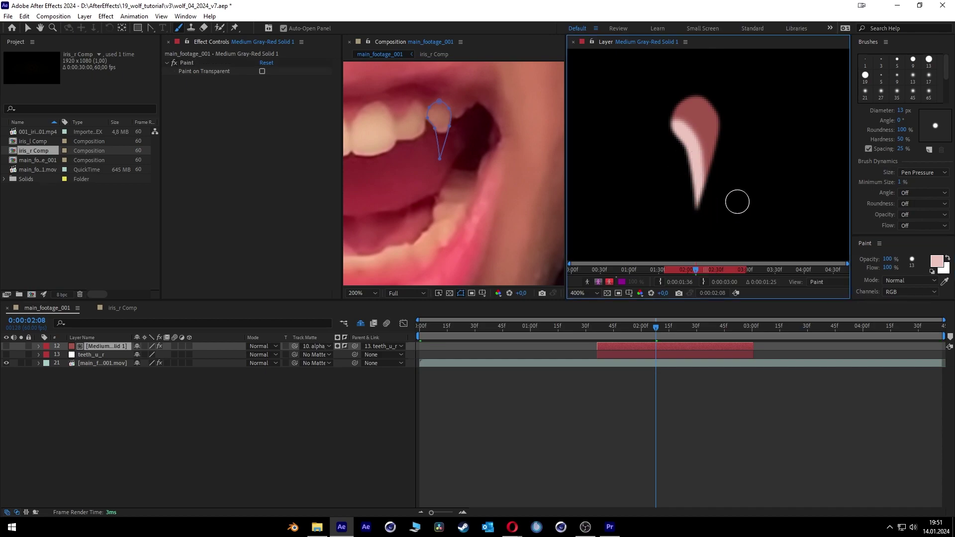
key(ctrl+z)
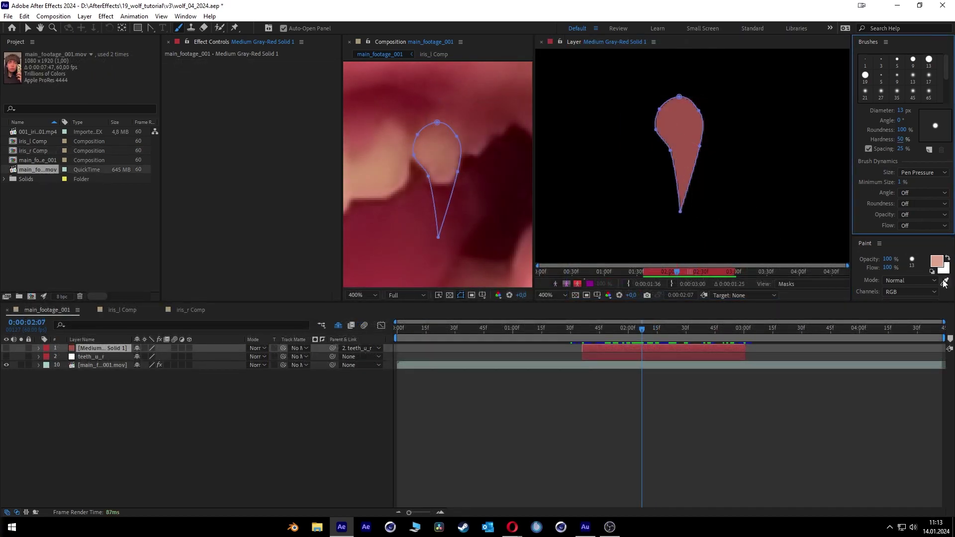
Sample a tooth colour from the footage and paint it over the whole fang shape.
click(945, 282)
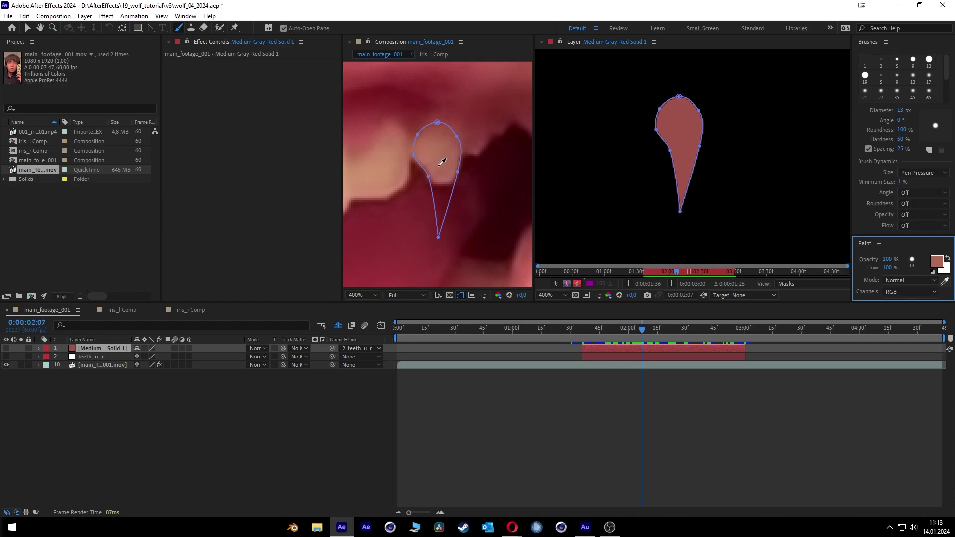
click(441, 162)
mouse_move(646, 151)
mouse_down()
mouse_move(672, 158)
mouse_move(675, 199)
mouse_up()
drag(677, 114, 683, 176)
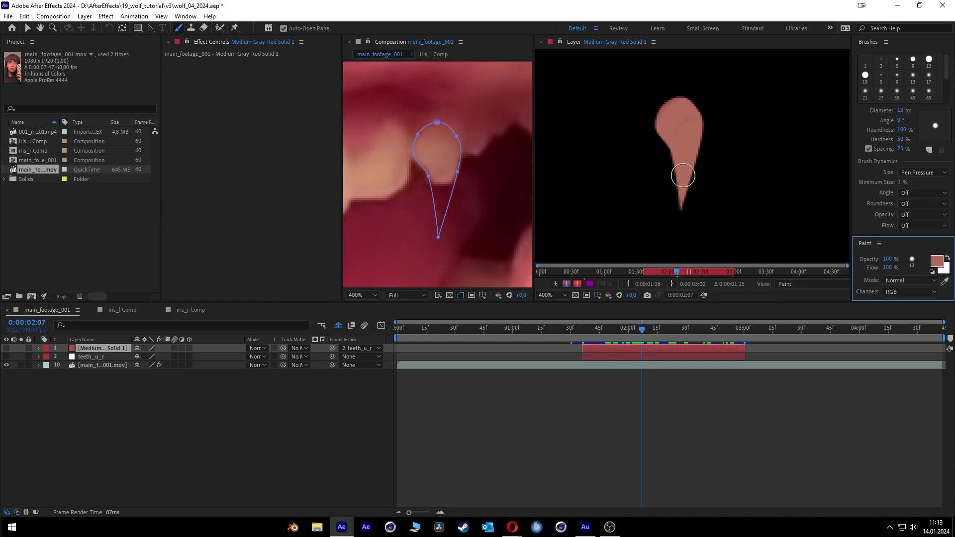
Shade the fang's top with sampled darker red and lighter pink strokes.
click(945, 282)
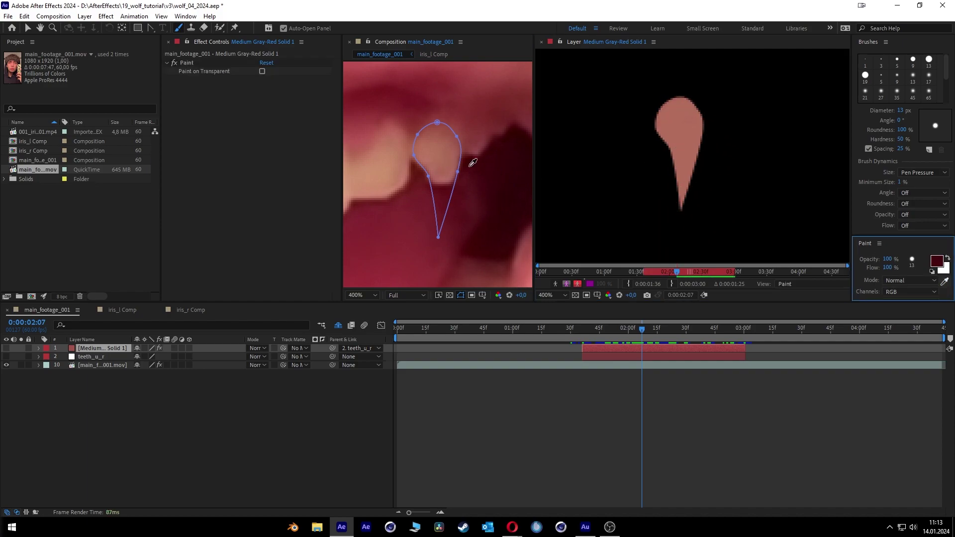
click(446, 140)
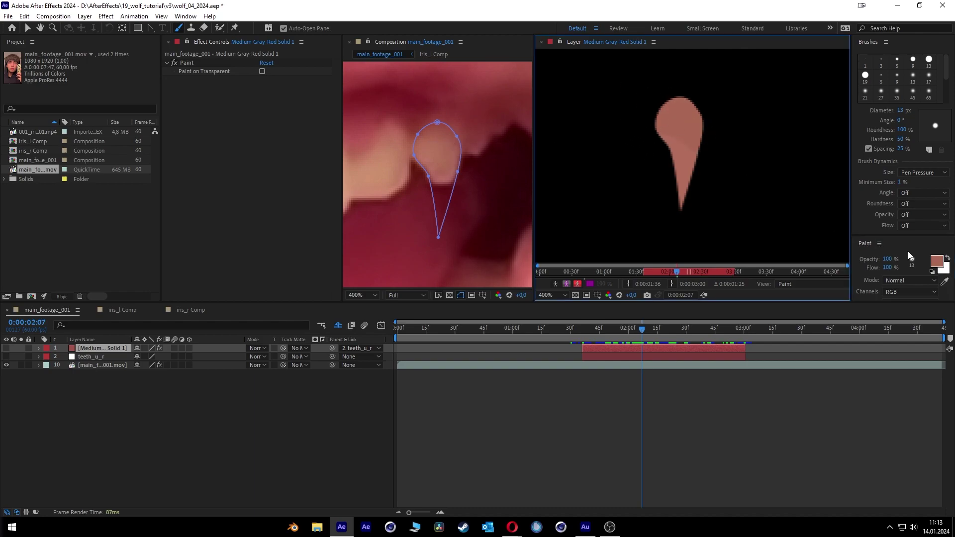
click(944, 283)
click(445, 126)
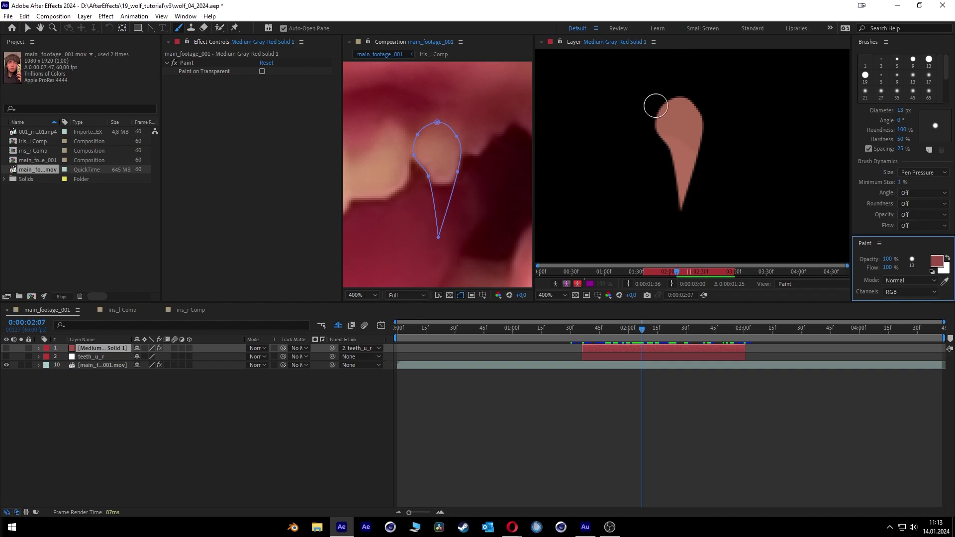
drag(655, 103, 702, 117)
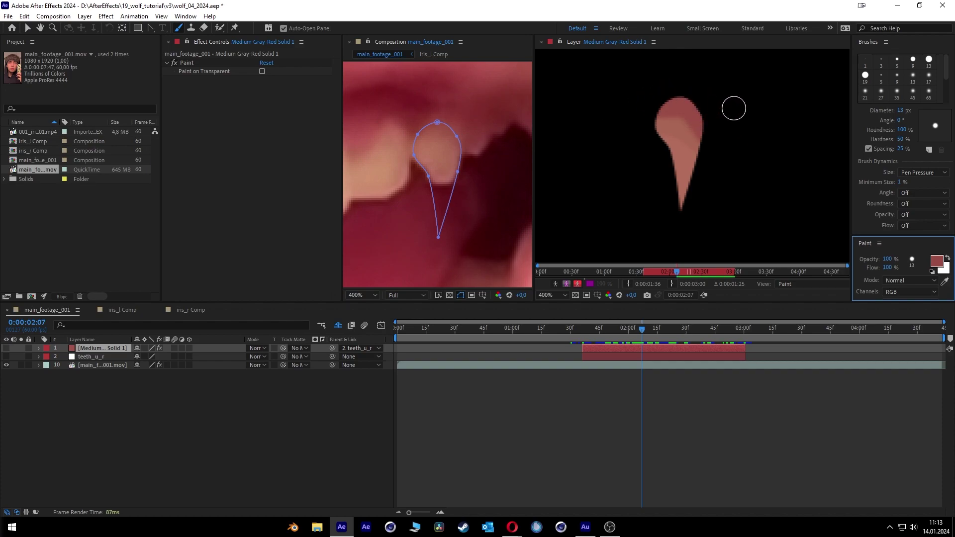
click(945, 282)
click(420, 142)
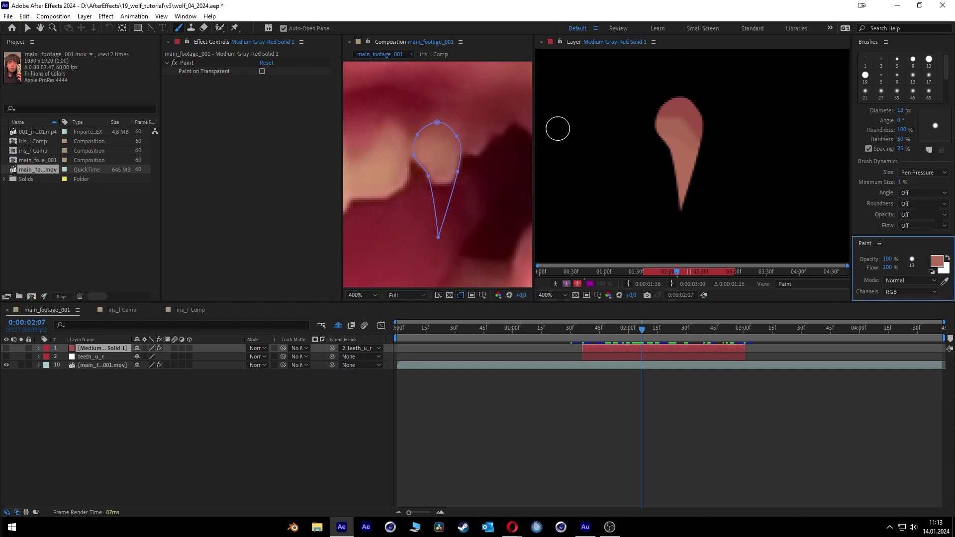
drag(649, 117, 689, 109)
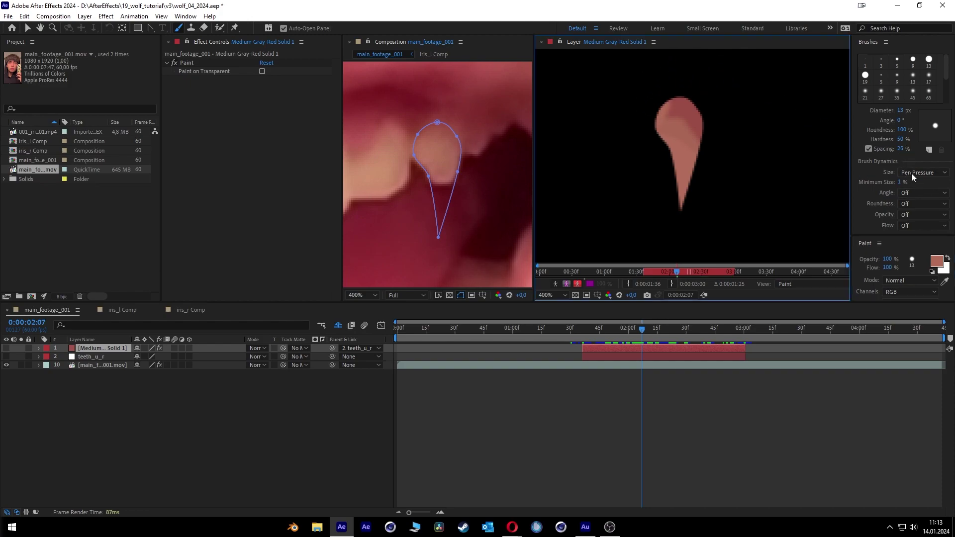
Lower paint opacity to 30% and soften the fang's top-left edge and tail with resampled pinks.
click(890, 259)
drag(885, 267, 881, 271)
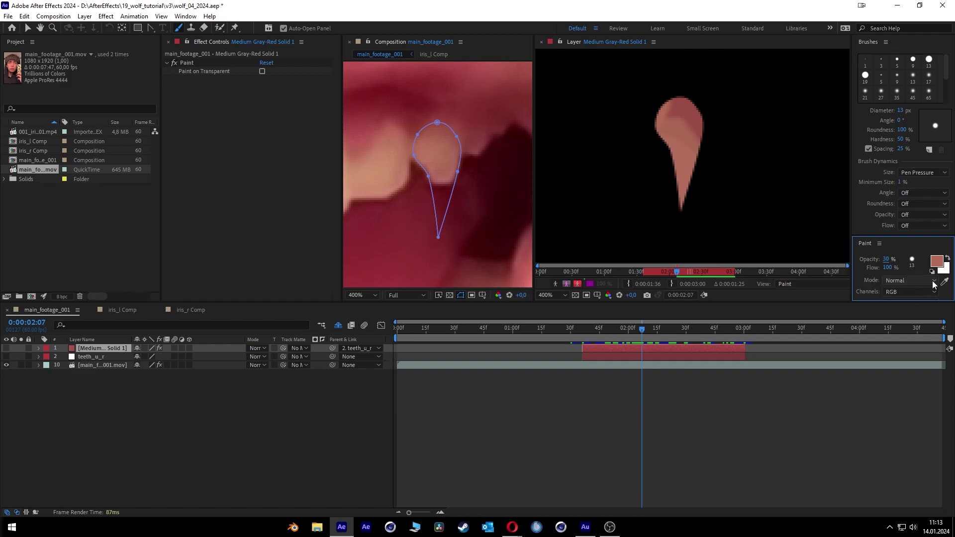
drag(946, 283, 719, 156)
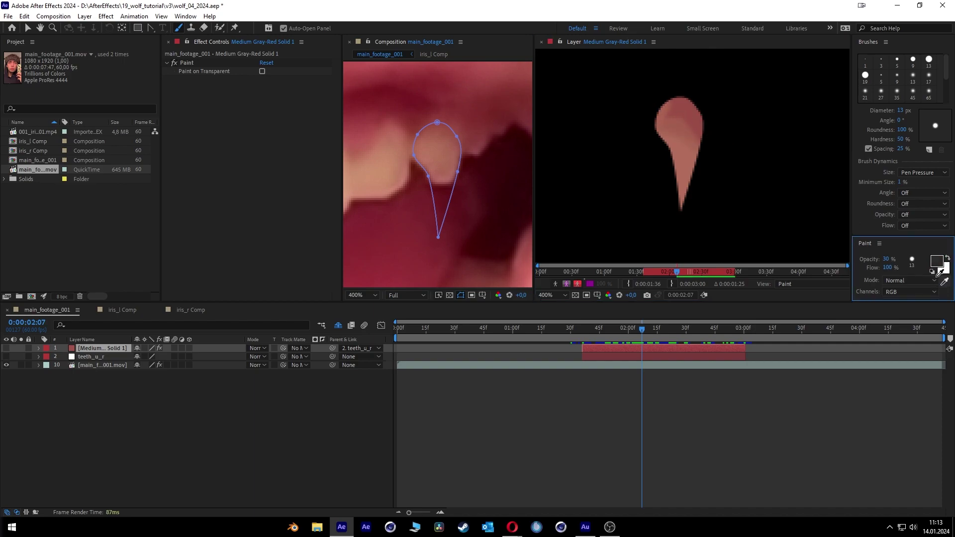
drag(945, 282, 709, 152)
drag(674, 119, 669, 133)
drag(945, 282, 462, 152)
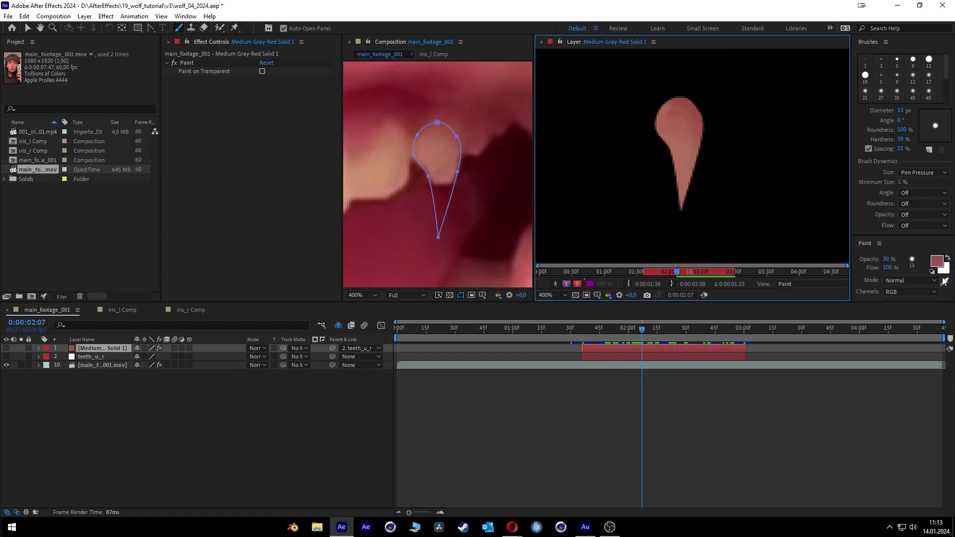
mouse_move(945, 282)
mouse_down()
mouse_move(509, 194)
mouse_move(385, 192)
mouse_up()
scroll(438, 195, down, 2)
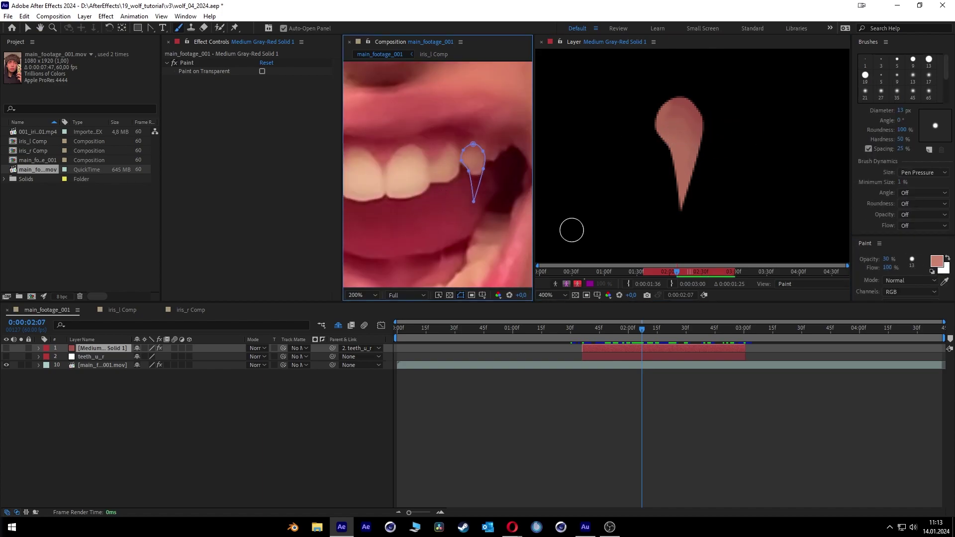
mouse_move(945, 282)
mouse_down()
mouse_move(405, 196)
mouse_move(414, 196)
mouse_up()
mouse_move(673, 203)
mouse_down()
mouse_move(661, 165)
mouse_move(687, 185)
mouse_move(686, 205)
mouse_move(670, 149)
mouse_move(657, 149)
mouse_move(700, 163)
mouse_move(661, 160)
mouse_move(687, 184)
mouse_up()
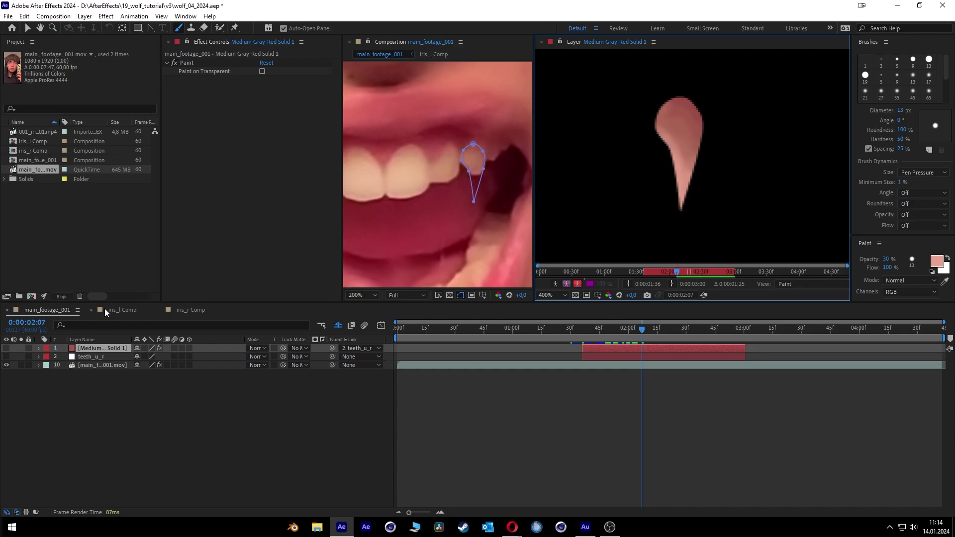
Show the fang layer in the composition, preview the result, and reselect the fang solid.
click(6, 348)
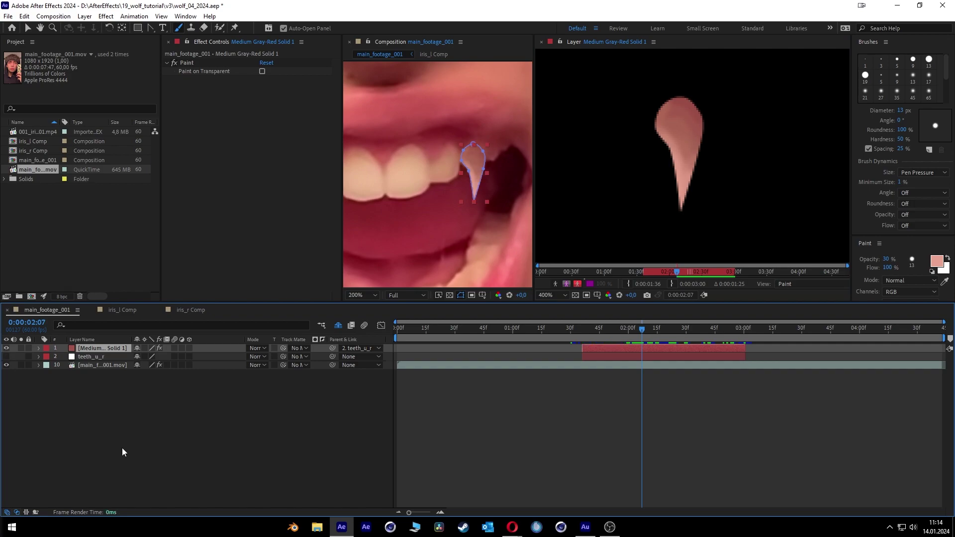
click(237, 413)
scroll(431, 253, down, 2)
scroll(432, 248, down, 2)
scroll(431, 249, up, 2)
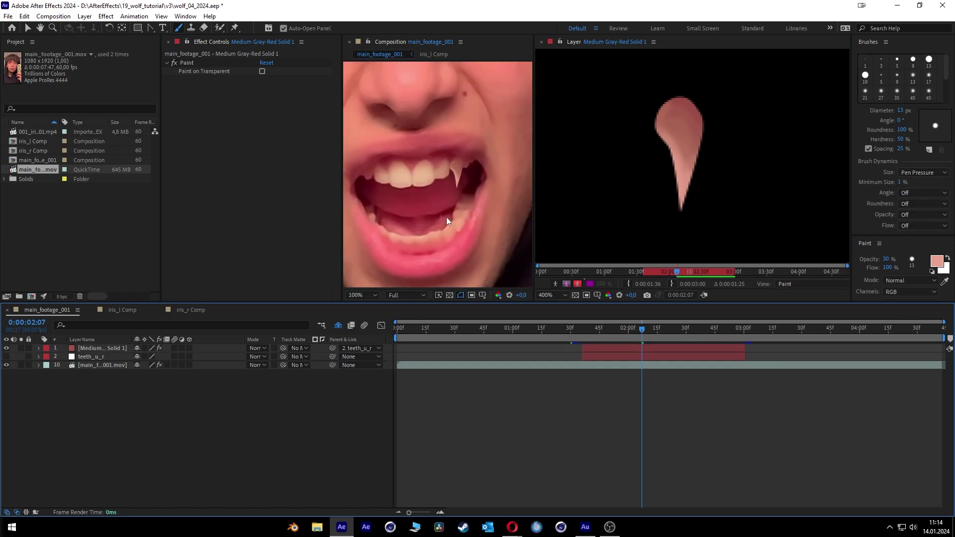
scroll(446, 216, down, 2)
scroll(460, 199, up, 3)
click(407, 191)
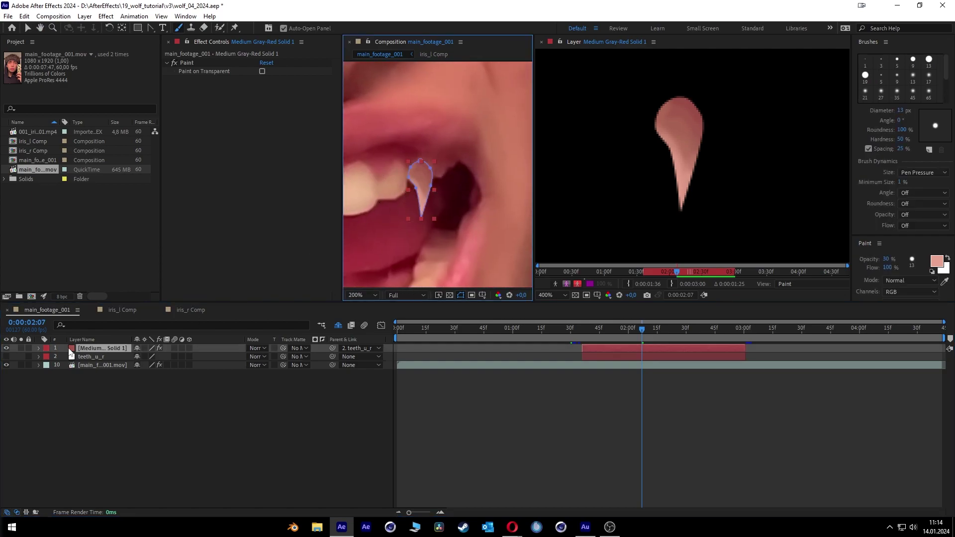
Set Mask 1's feather on the fang solid to 1 pixel.
click(38, 348)
click(48, 358)
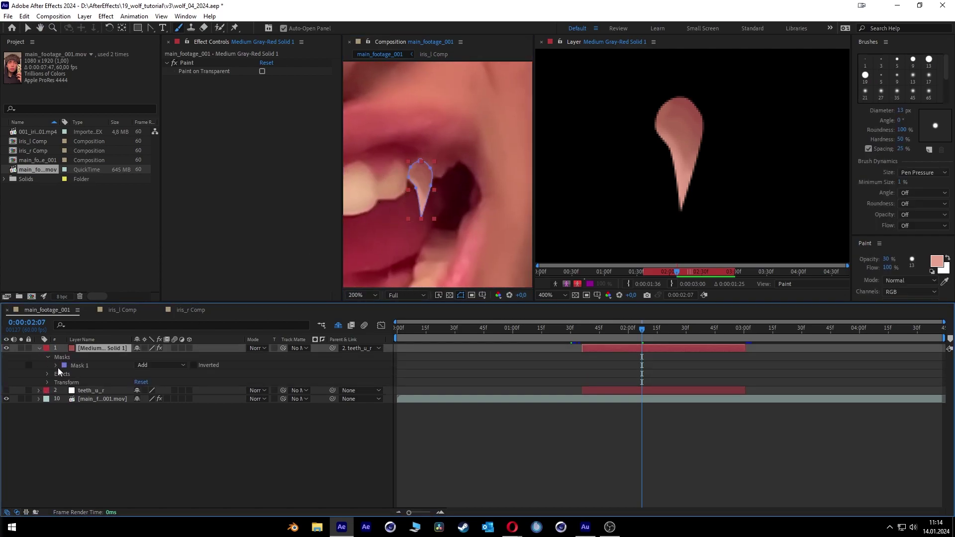
click(56, 365)
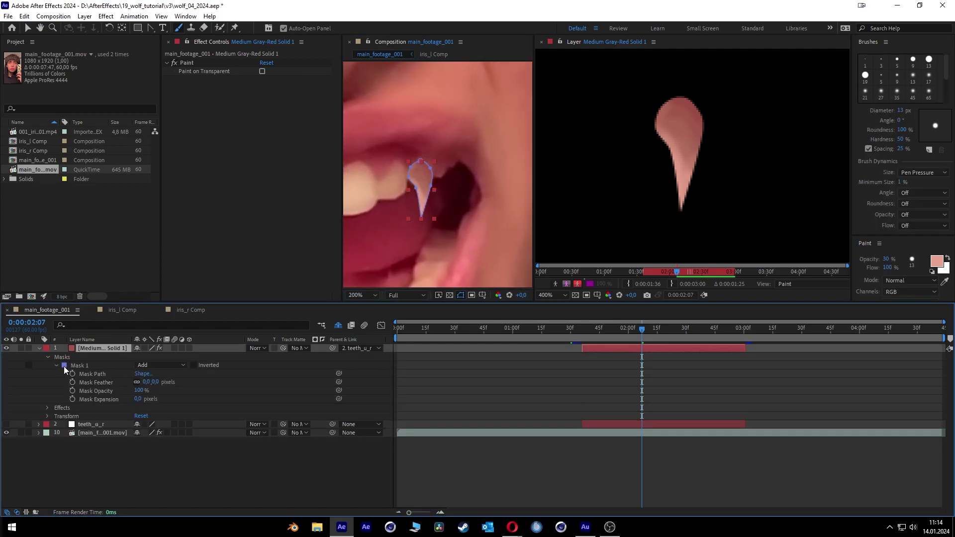
click(155, 383)
text(1)
key(Return)
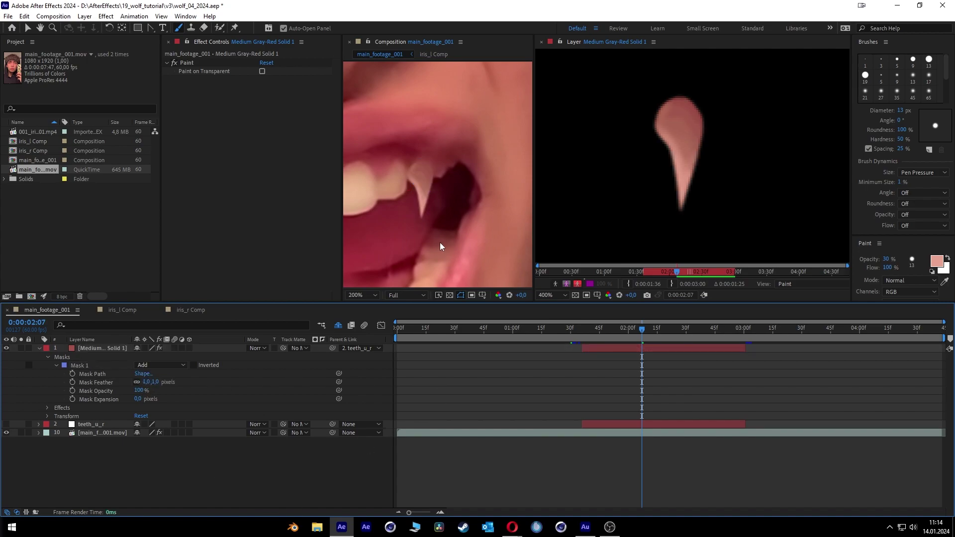
Close the Layer panel so the composition fills the view, and collapse the fang layer.
scroll(441, 245, down, 4)
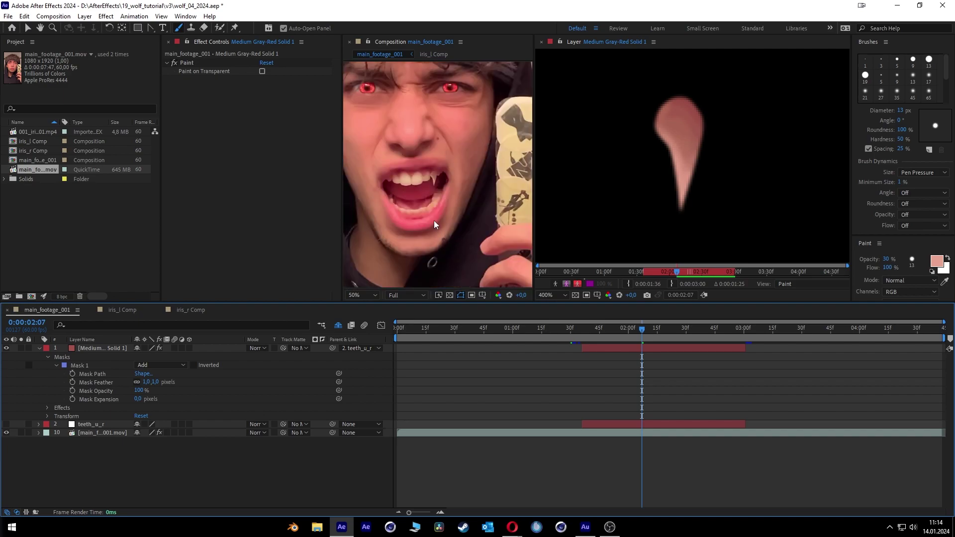
scroll(433, 219, up, 6)
scroll(406, 180, down, 2)
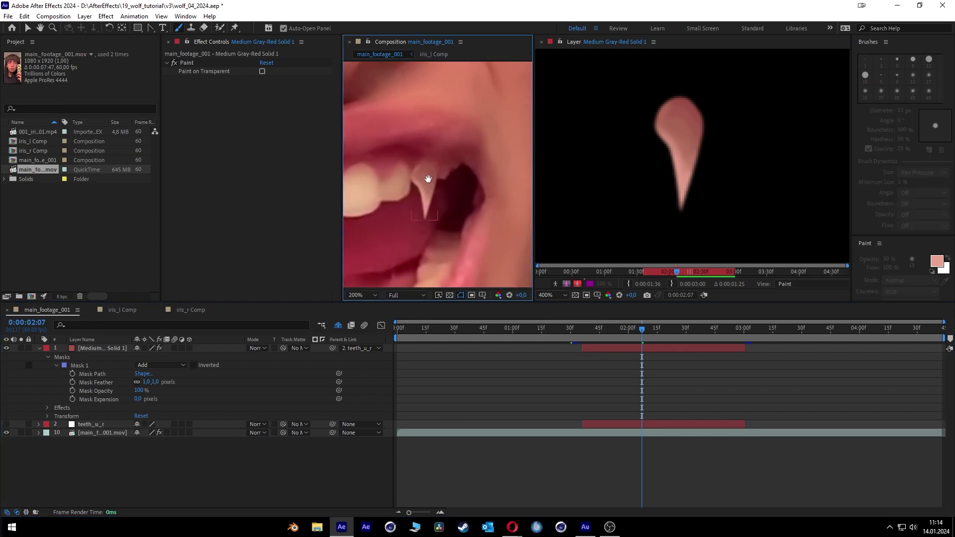
click(543, 43)
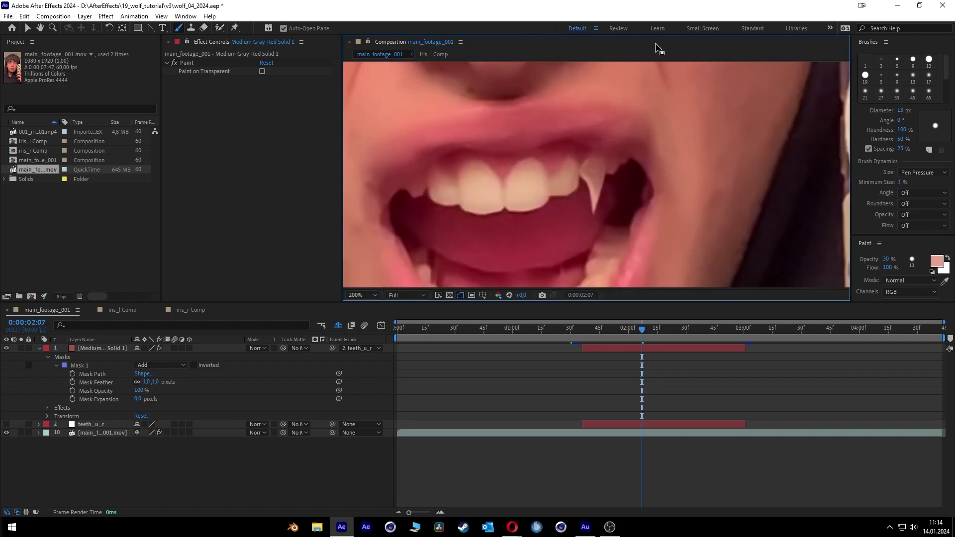
scroll(608, 141, down, 2)
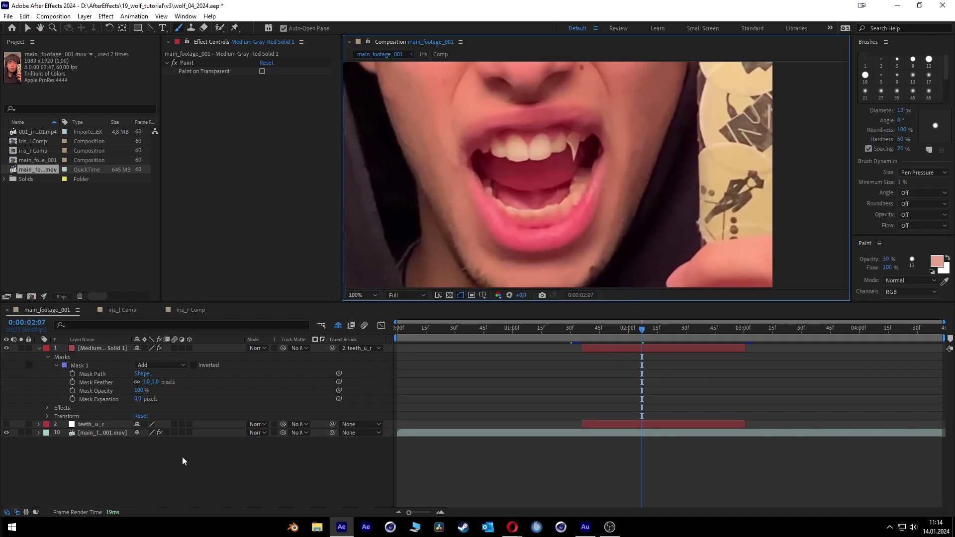
click(39, 348)
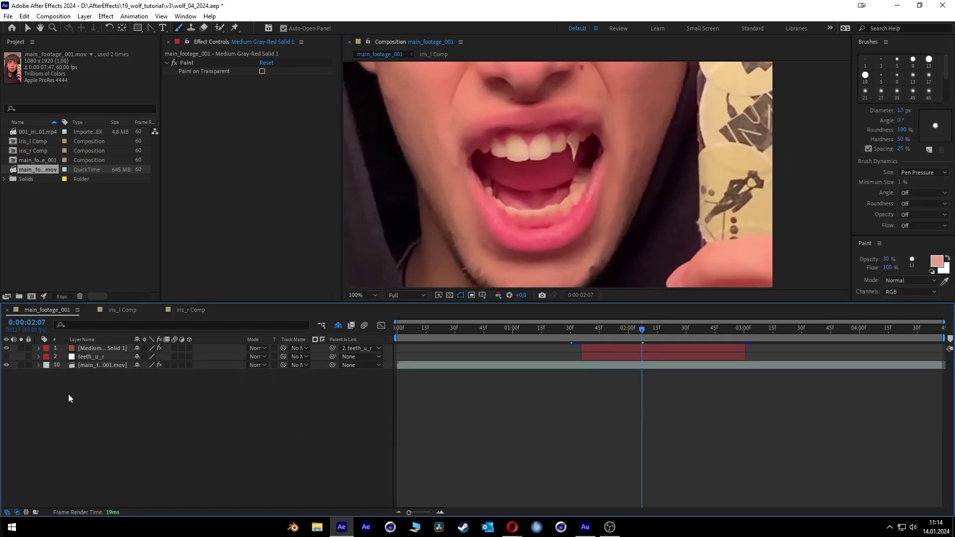
Create a new black solid named alpha_teeth_u_r.
right_click(69, 395)
mouse_move(130, 274)
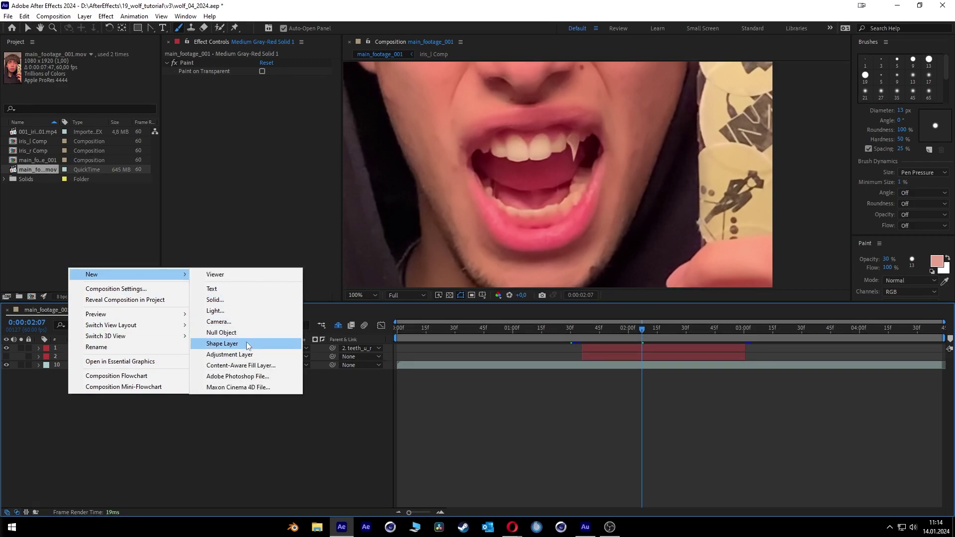
click(244, 300)
click(169, 358)
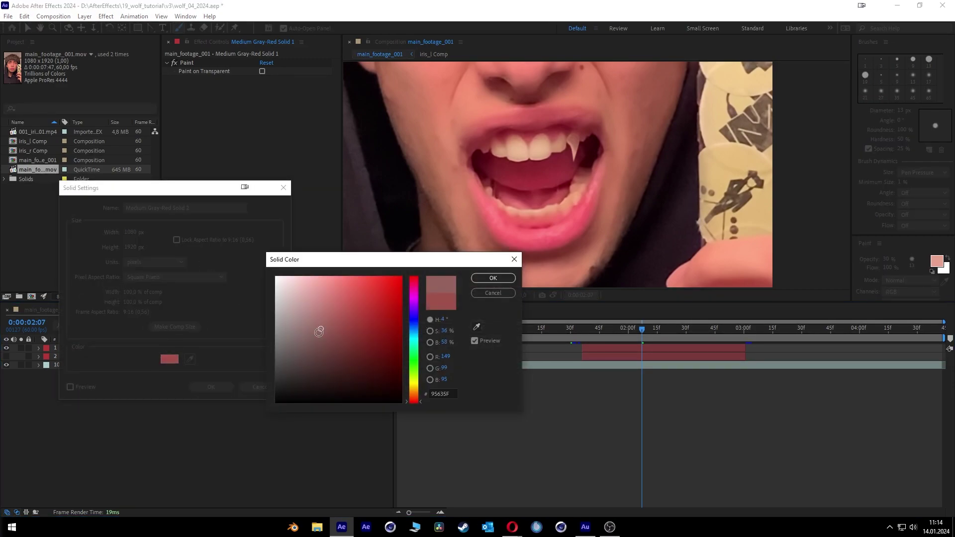
drag(319, 331, 299, 402)
click(493, 278)
click(212, 207)
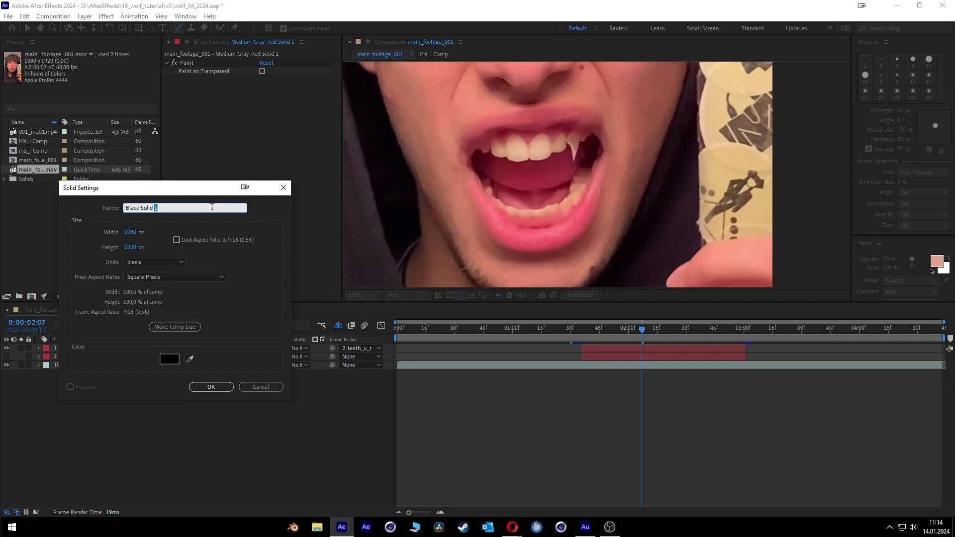
key(ctrl+a)
text(alpha_teeth_u_r)
click(211, 387)
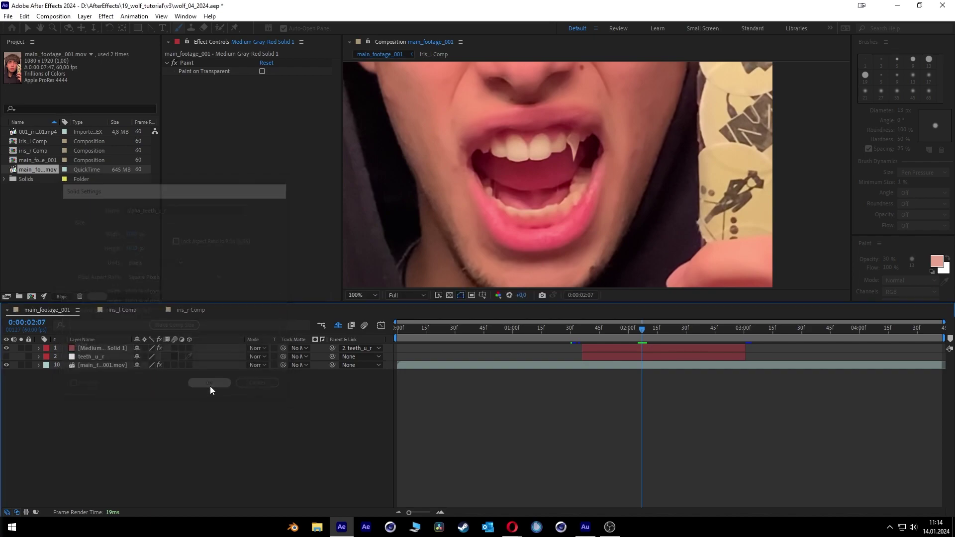
Hide alpha_teeth_u_r, trim it to the fang layers' span, and pick-whip its parent to the fang solid.
click(6, 348)
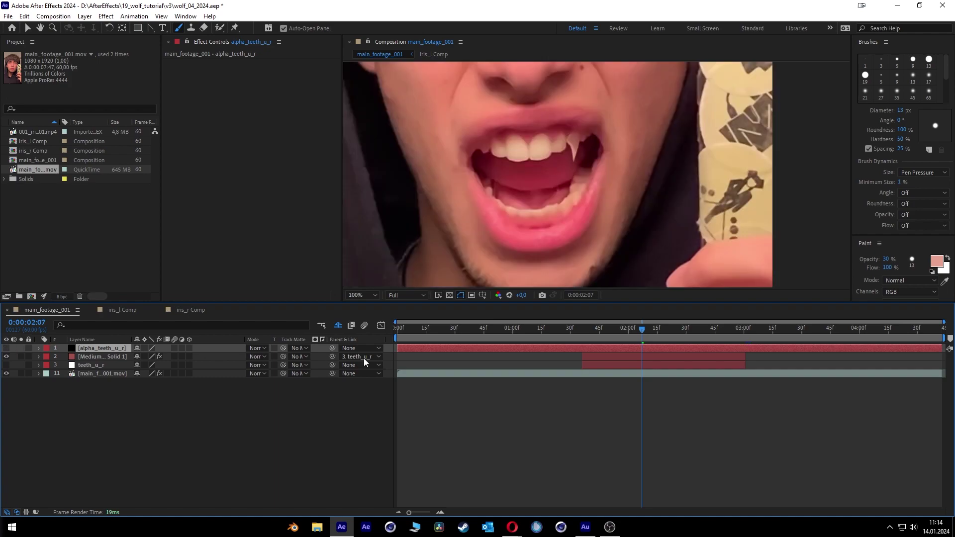
drag(395, 345, 579, 361)
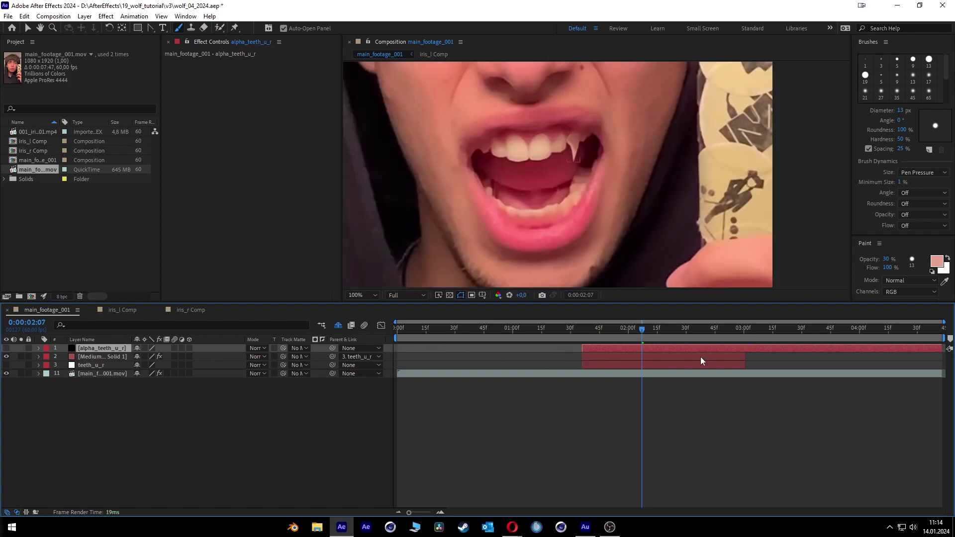
drag(941, 350, 745, 350)
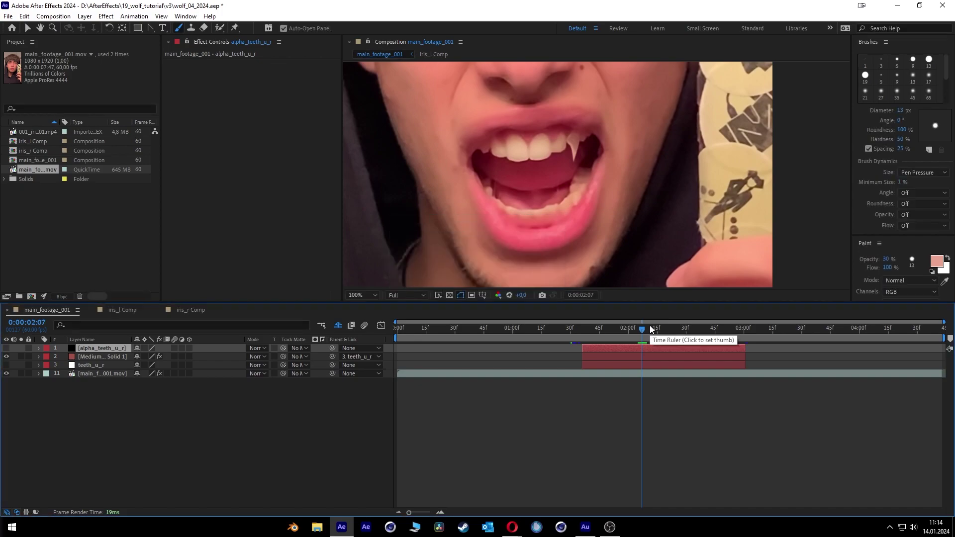
drag(333, 347, 96, 357)
Finish parenting alpha_teeth_u_r to the fang solid and draw a Pen mask around the fang on it.
click(94, 434)
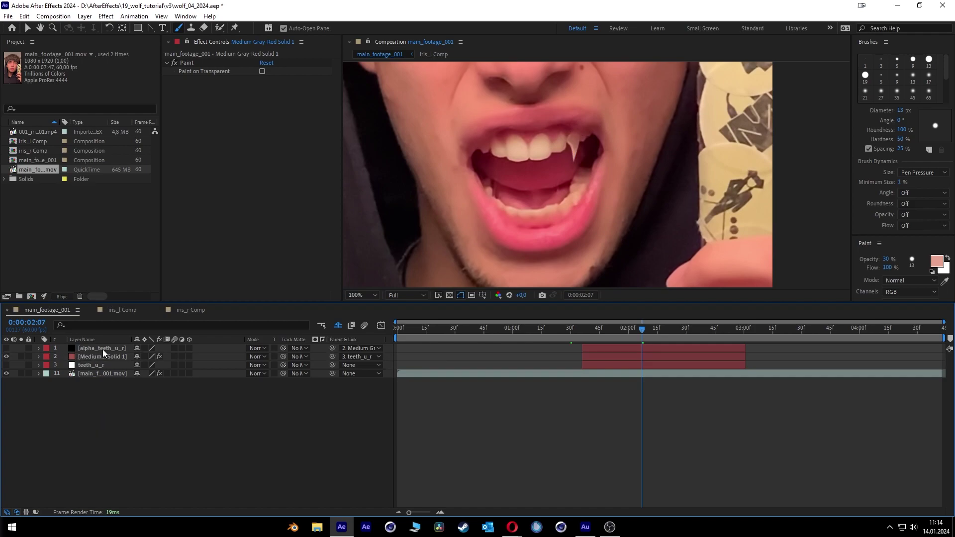
click(103, 349)
scroll(605, 129, up, 4)
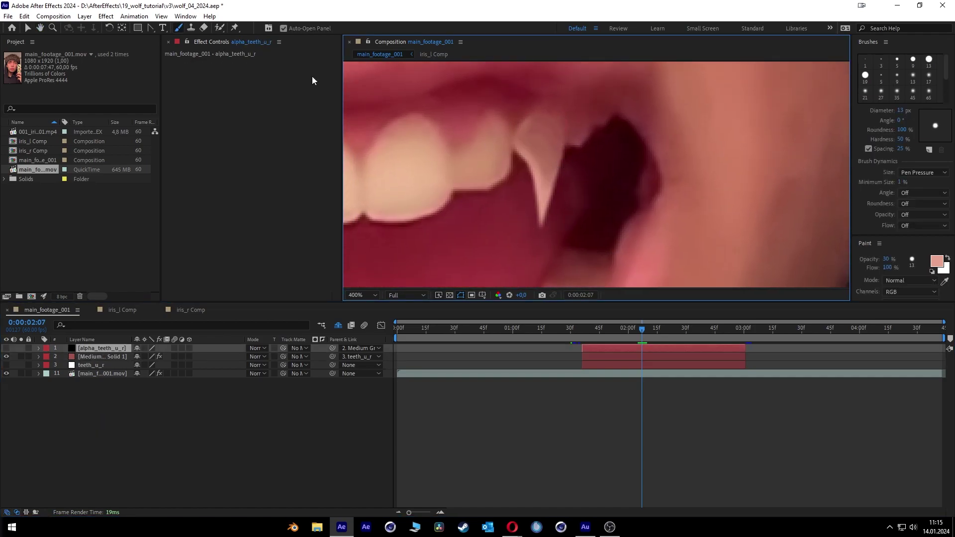
drag(154, 28, 222, 32)
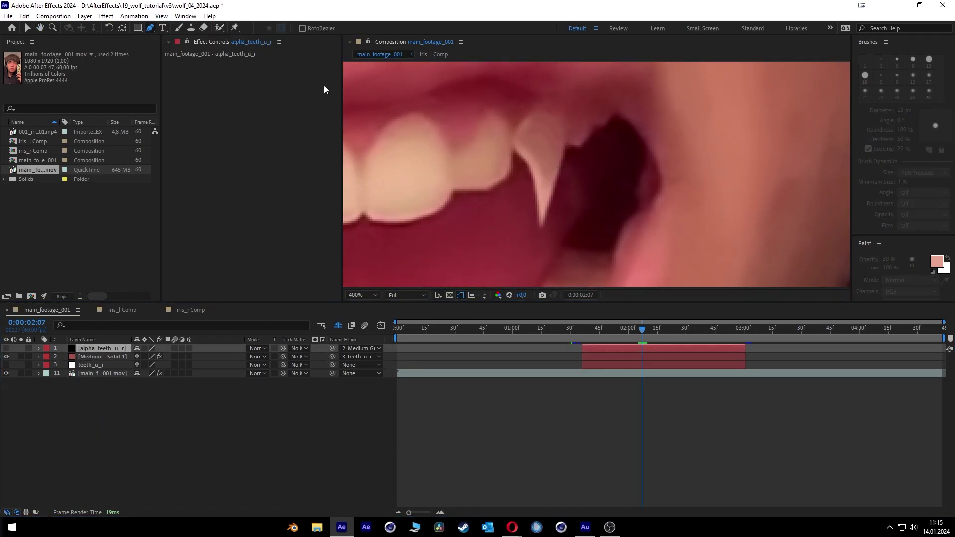
scroll(527, 168, down, 2)
click(515, 187)
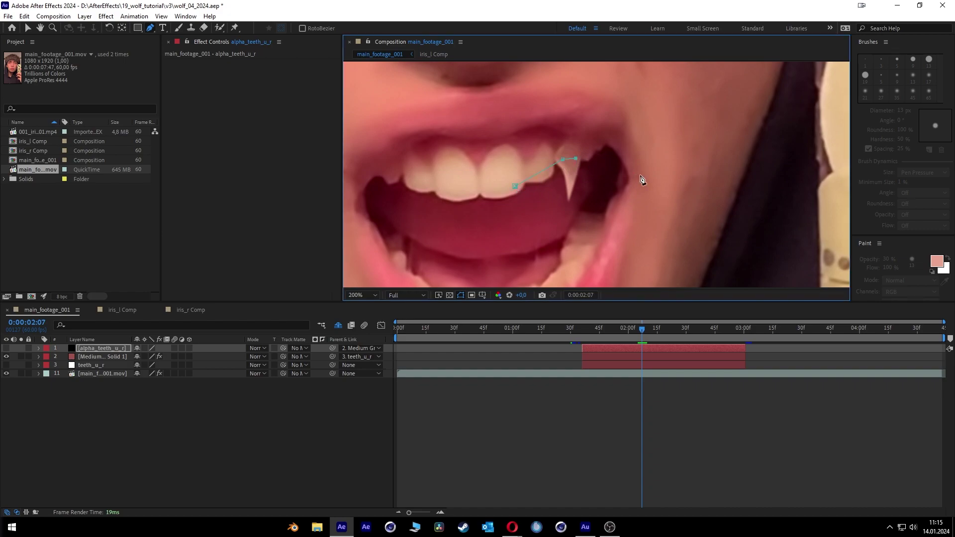
click(716, 192)
scroll(744, 169, up, 3)
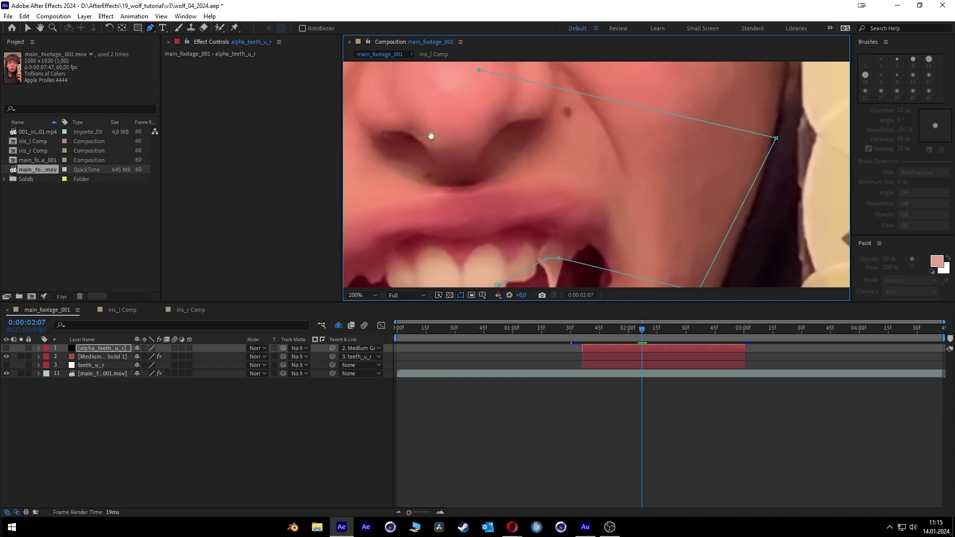
drag(426, 134, 497, 203)
drag(607, 245, 551, 204)
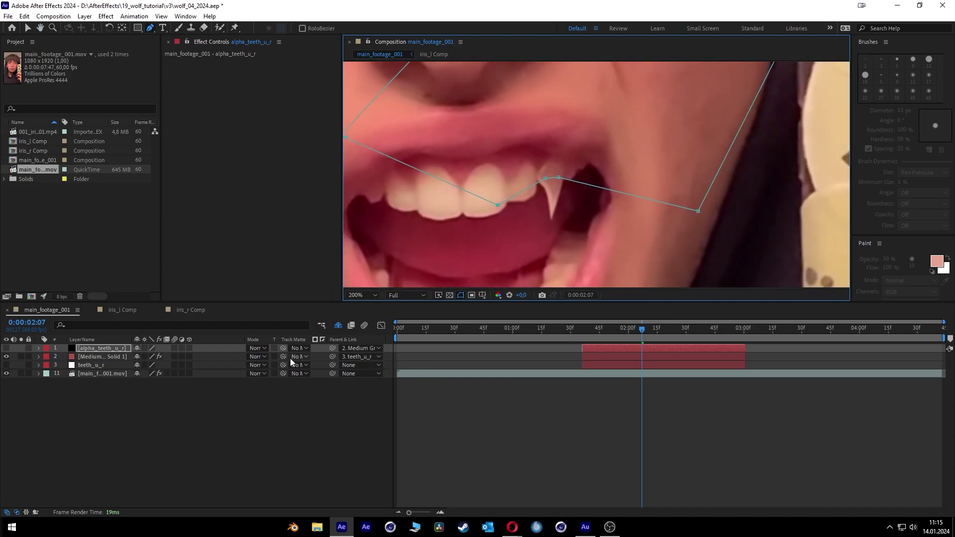
Use alpha_teeth_u_r as the fang solid's inverted track matte.
drag(283, 357, 101, 348)
drag(327, 338, 345, 339)
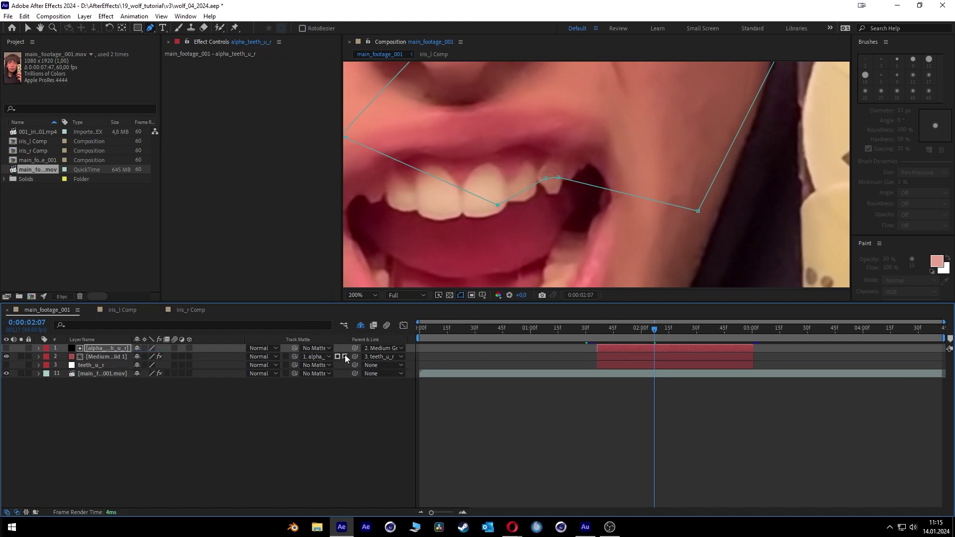
click(344, 356)
click(261, 449)
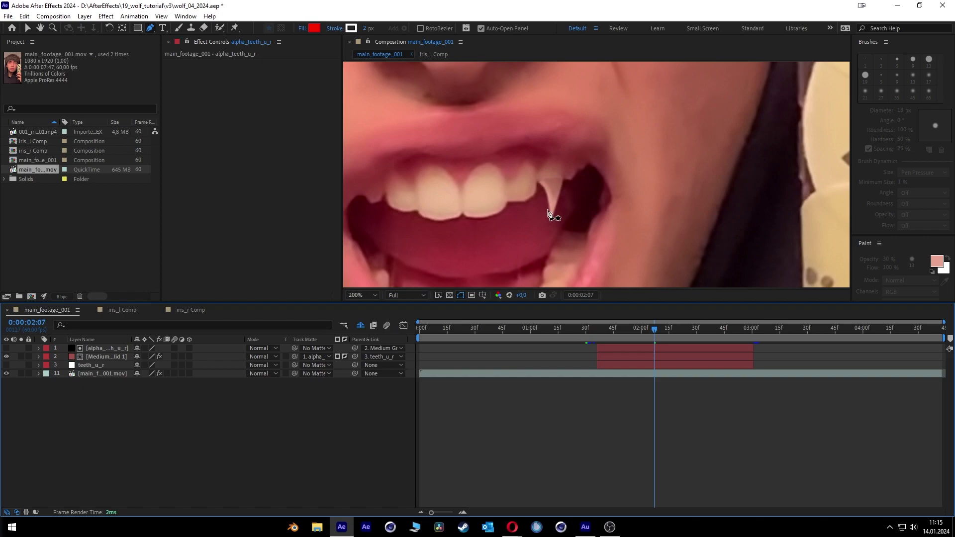
Close the Properties panel and return to the Selection tool.
scroll(557, 213, up, 2)
scroll(544, 125, up, 1)
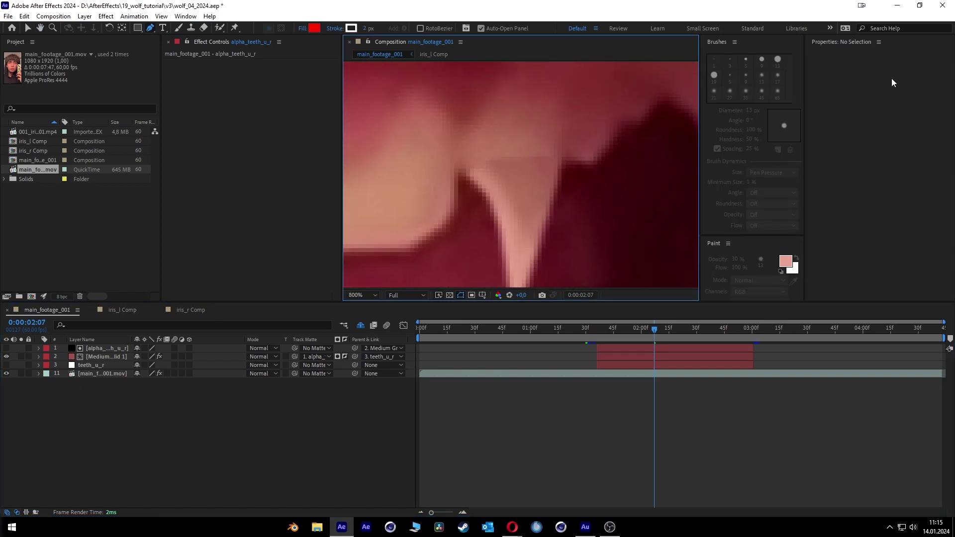
right_click(833, 42)
click(853, 47)
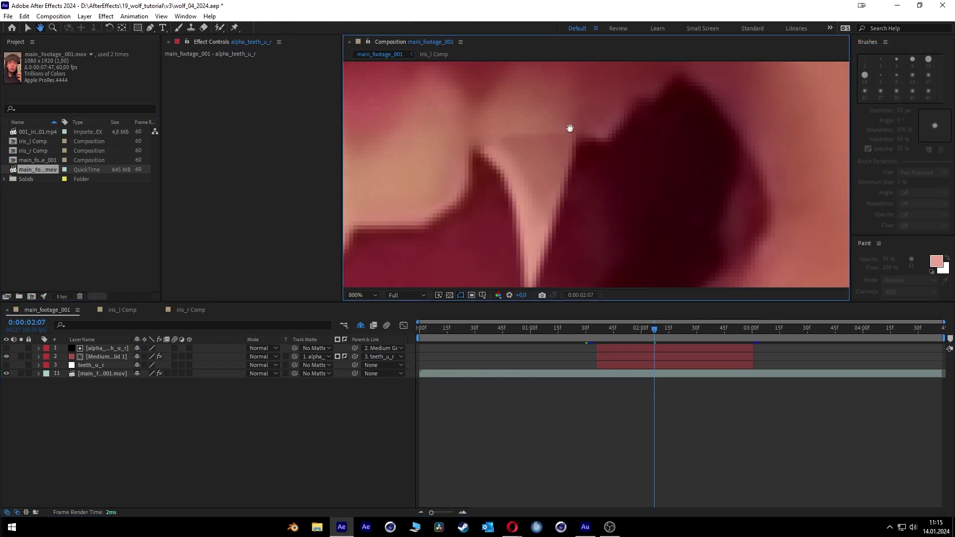
click(24, 30)
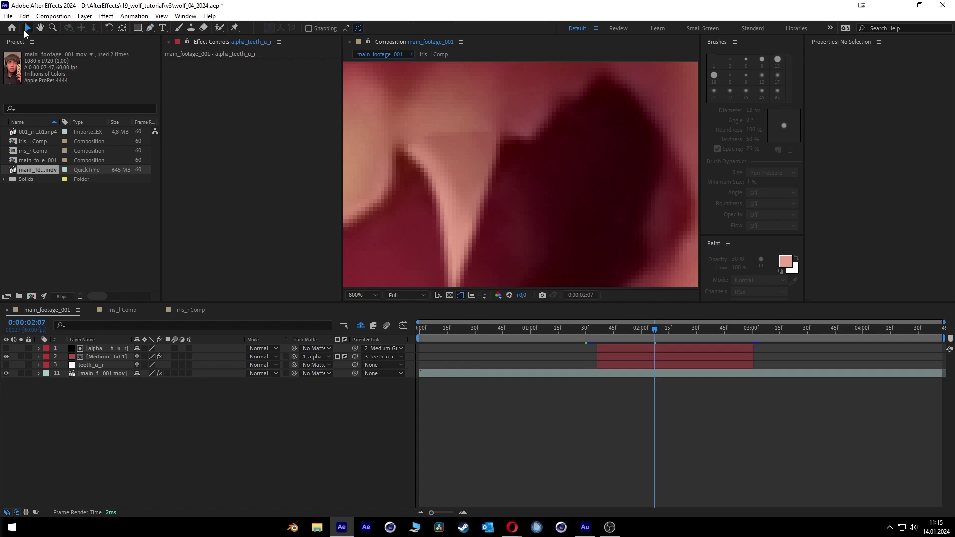
right_click(840, 42)
click(851, 47)
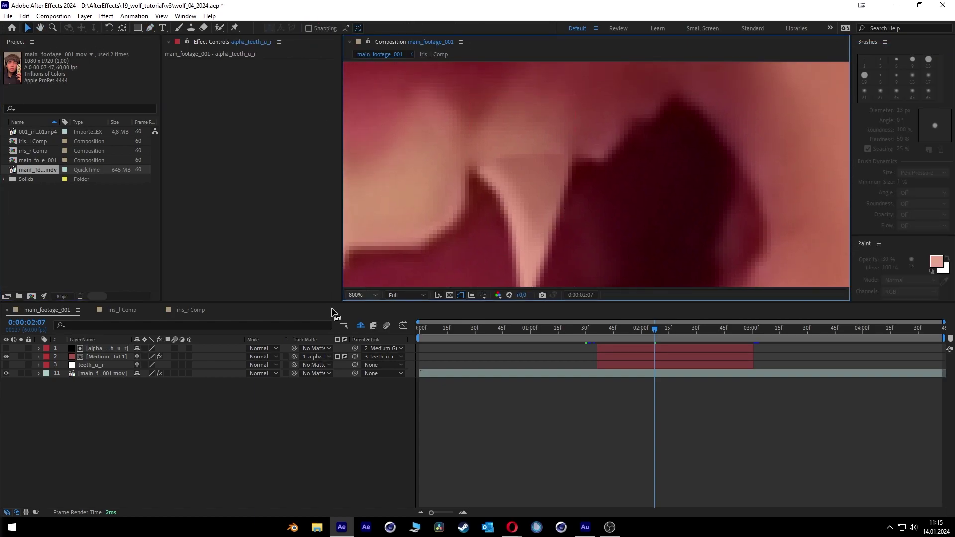
Feather alpha_teeth_u_r's Mask 1 to 16 pixels and inspect the softened fang edge.
click(94, 348)
click(38, 347)
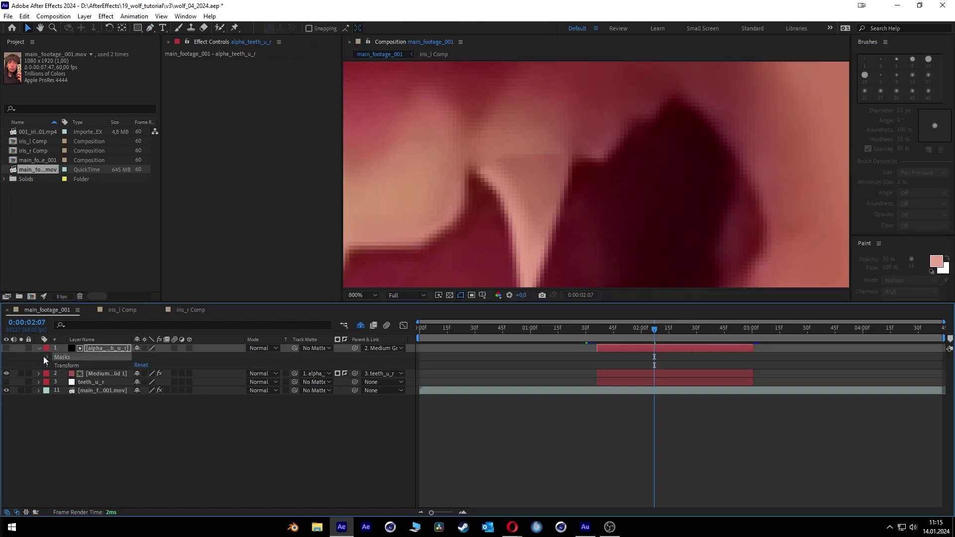
click(47, 357)
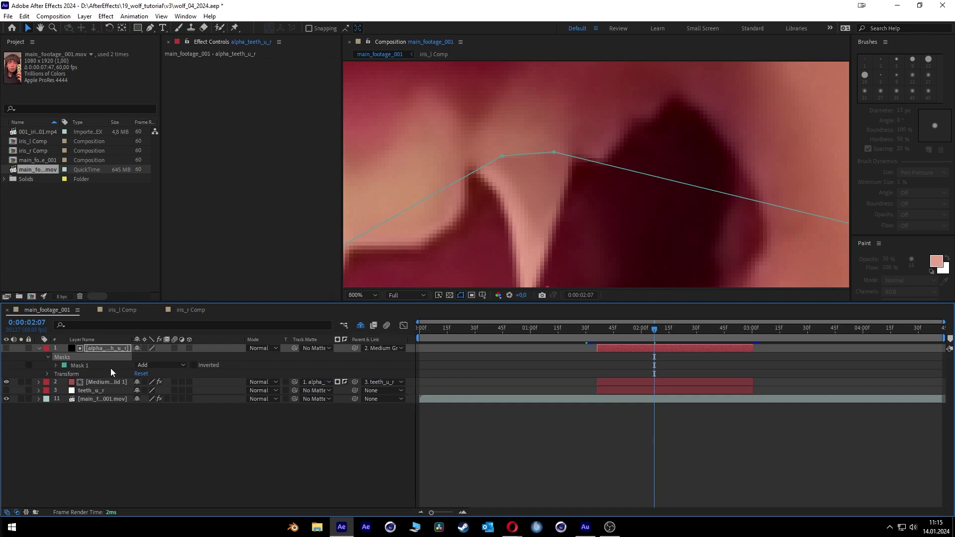
click(55, 365)
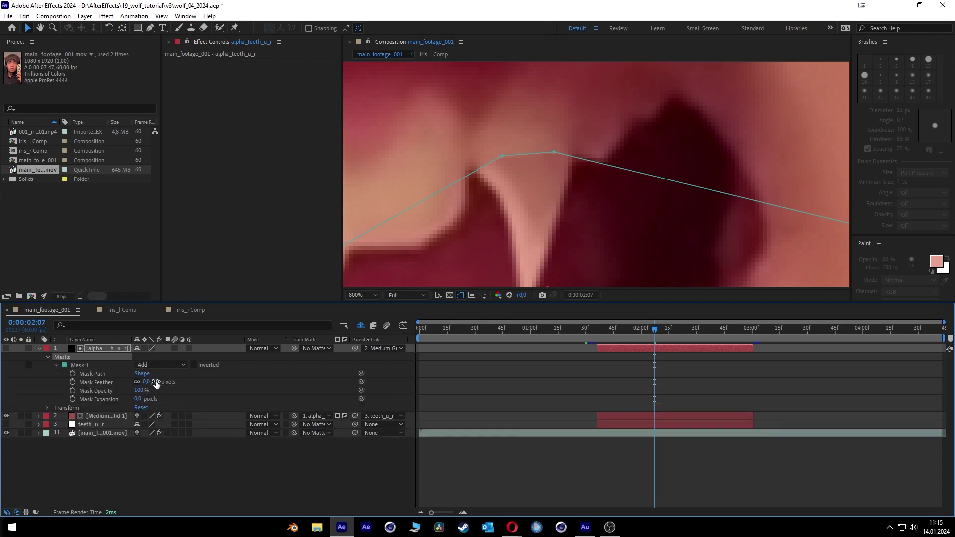
drag(154, 382, 160, 380)
click(226, 468)
scroll(656, 150, down, 1)
scroll(657, 152, down, 5)
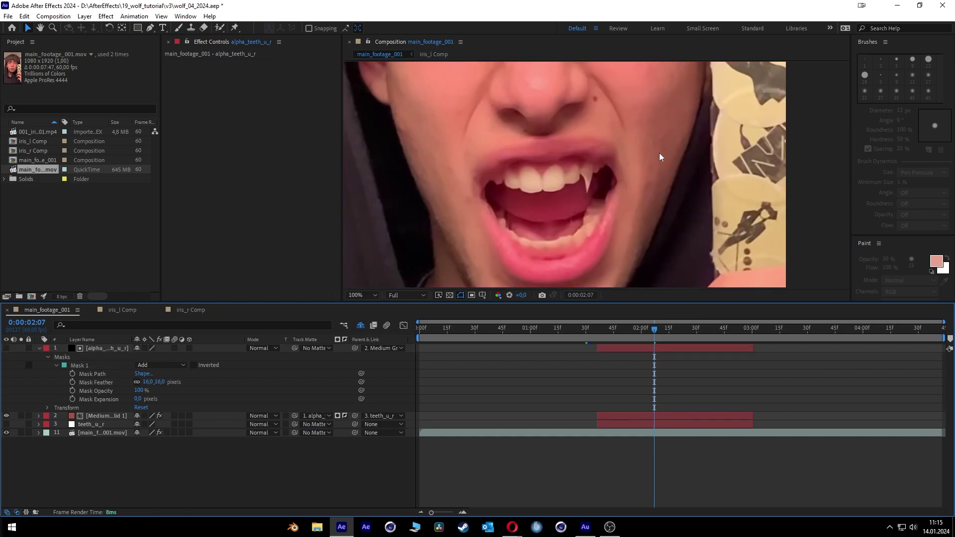
scroll(541, 226, up, 4)
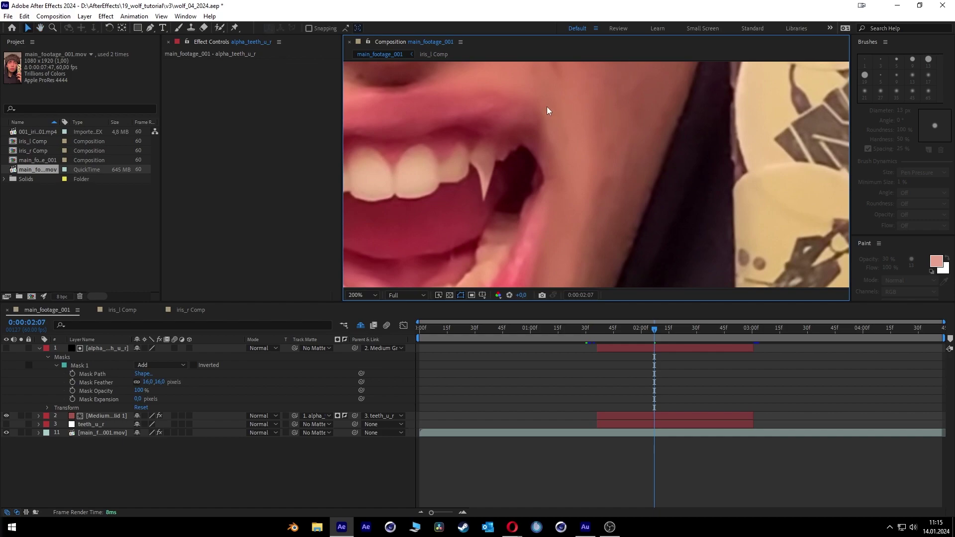
scroll(590, 129, up, 2)
Select the painted fang in the viewer and collapse the alpha_teeth_u_r layer.
click(524, 175)
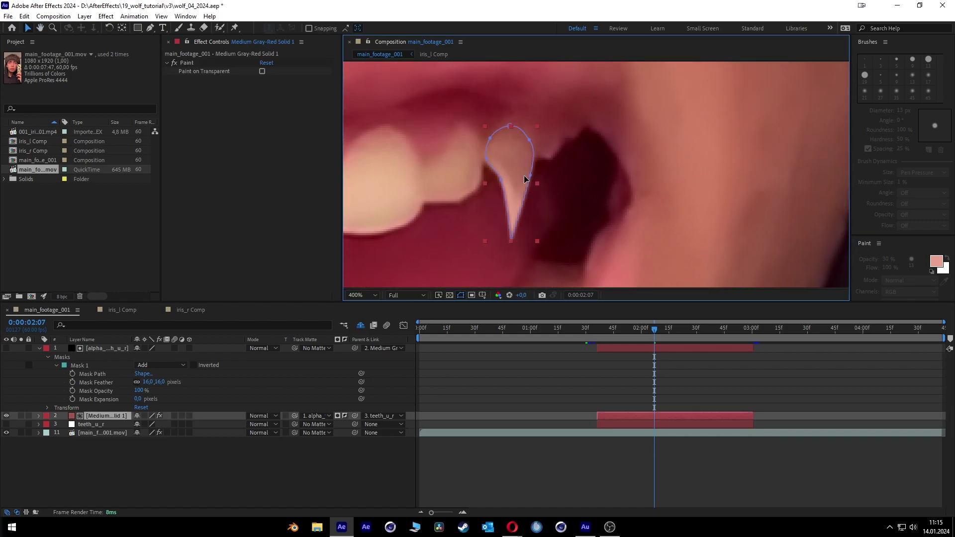
scroll(539, 143, up, 1)
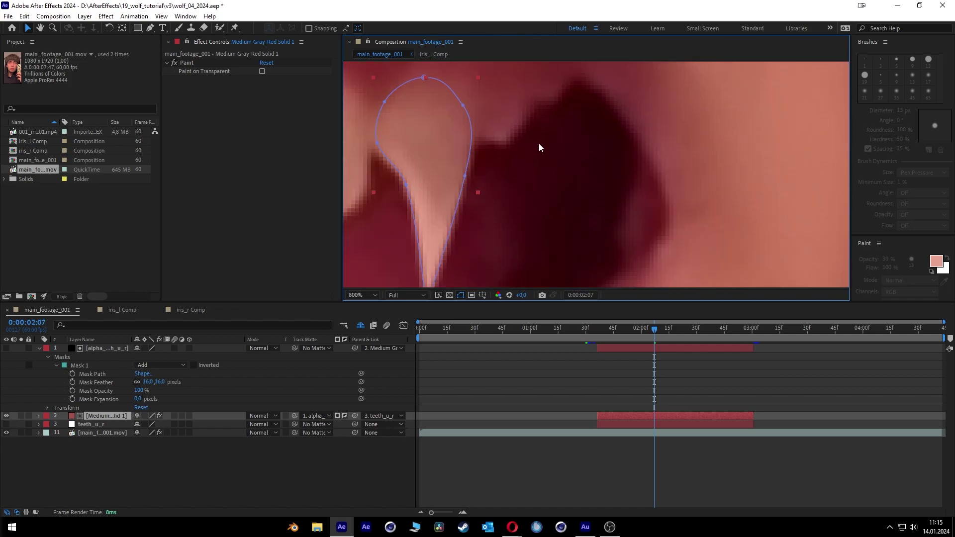
drag(539, 143, 635, 113)
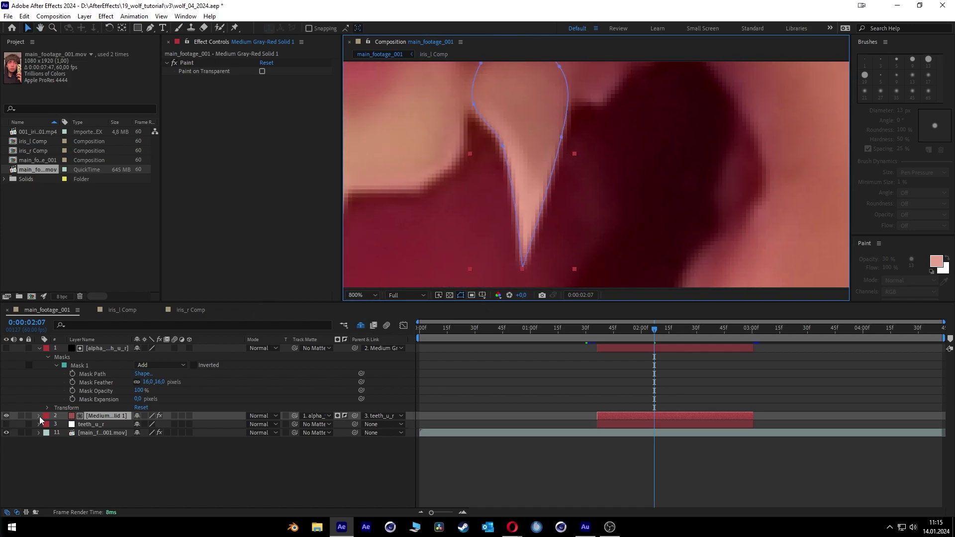
click(39, 348)
scroll(571, 157, down, 1)
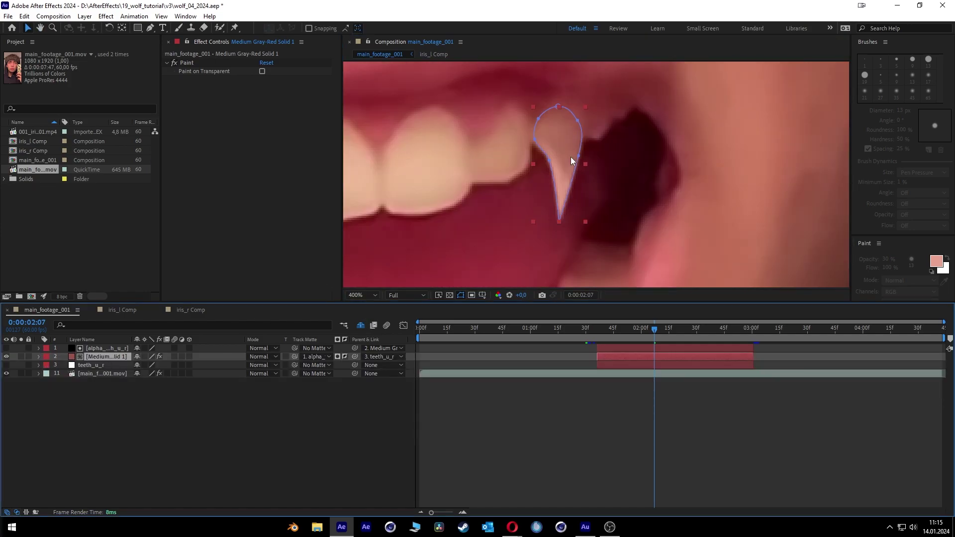
Expand the fang solid's Effects > Paint to list brush strokes Brush 1 through Brush 18.
click(39, 357)
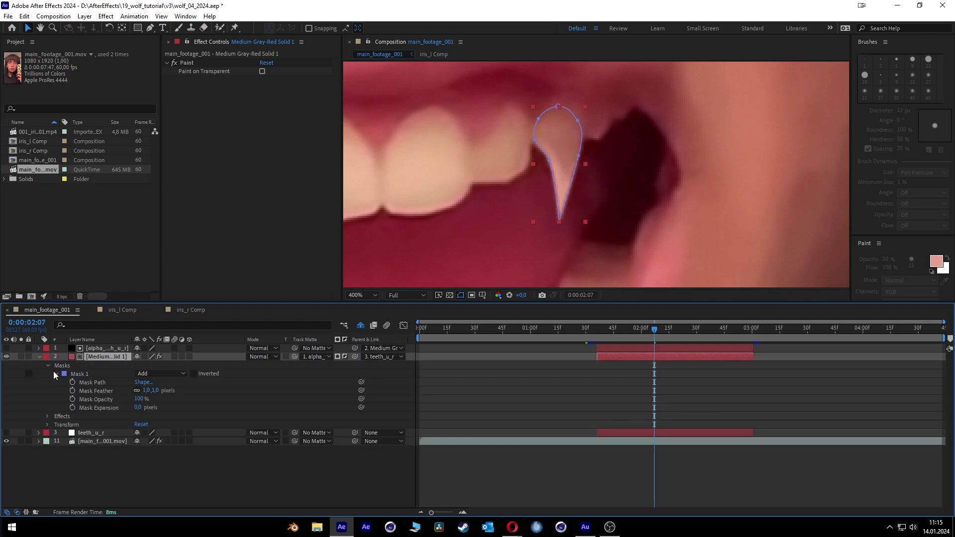
click(48, 366)
click(48, 374)
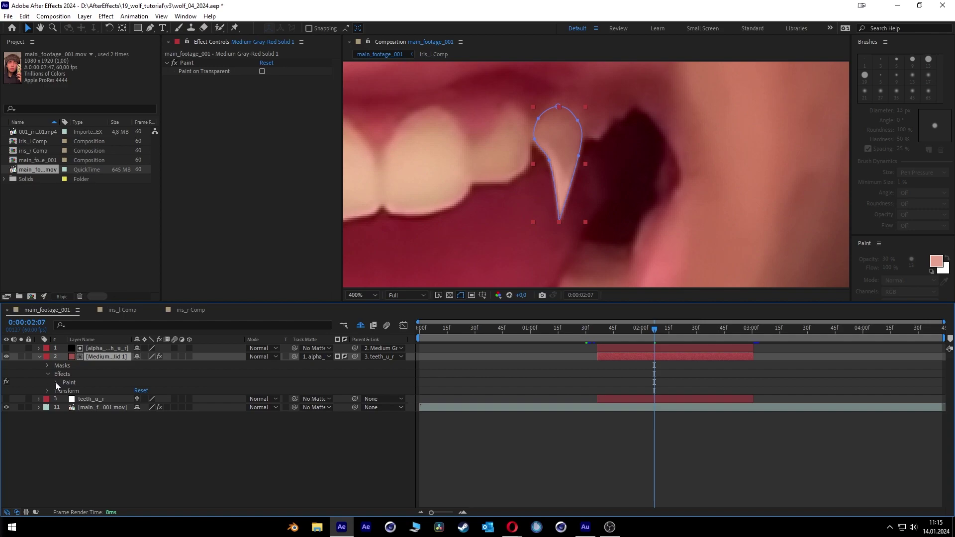
click(55, 383)
click(674, 362)
scroll(778, 390, down, 2)
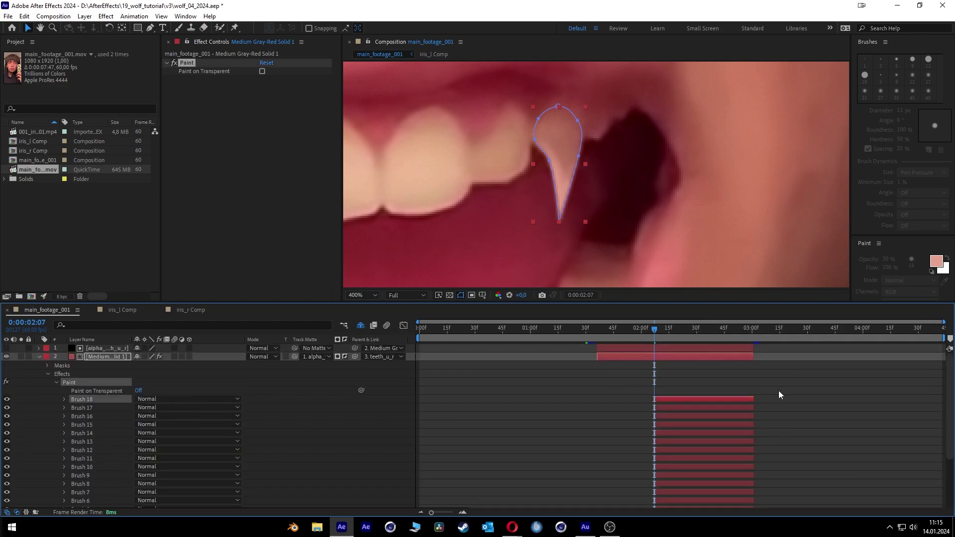
scroll(789, 401, up, 1)
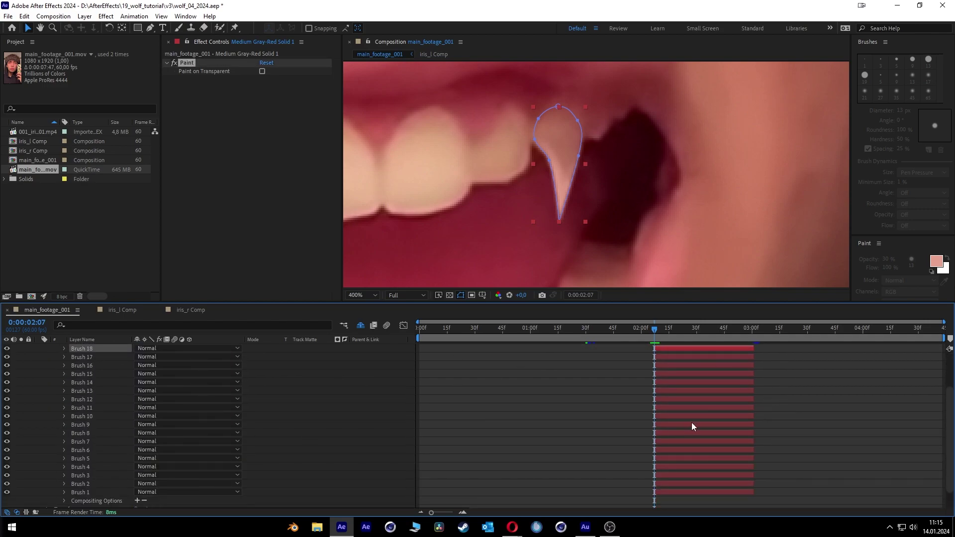
mouse_move(761, 504)
mouse_down()
mouse_move(729, 390)
mouse_move(729, 348)
mouse_up()
Select all 18 brush strokes and drag their in-points to the fang layer's start.
scroll(730, 356, up, 1)
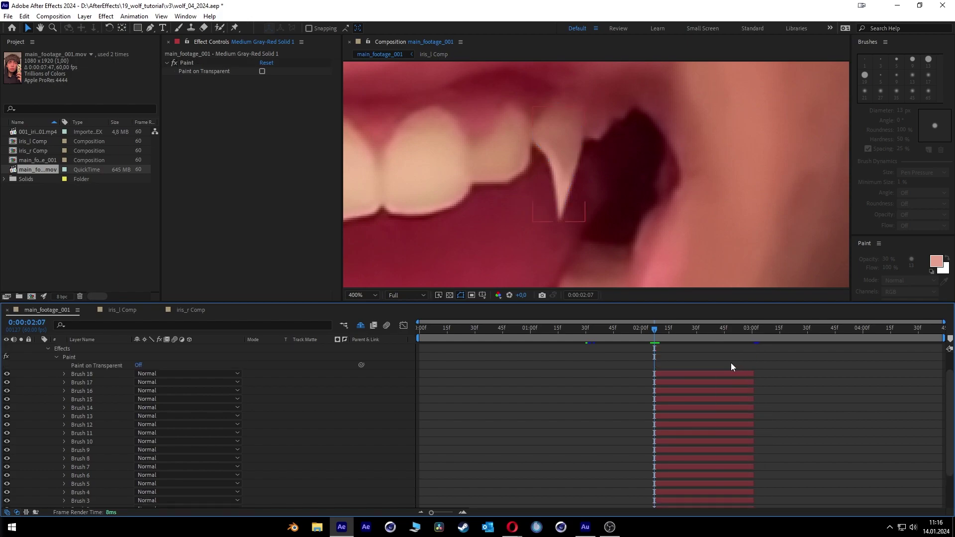
click(713, 377)
scroll(571, 402, down, 2)
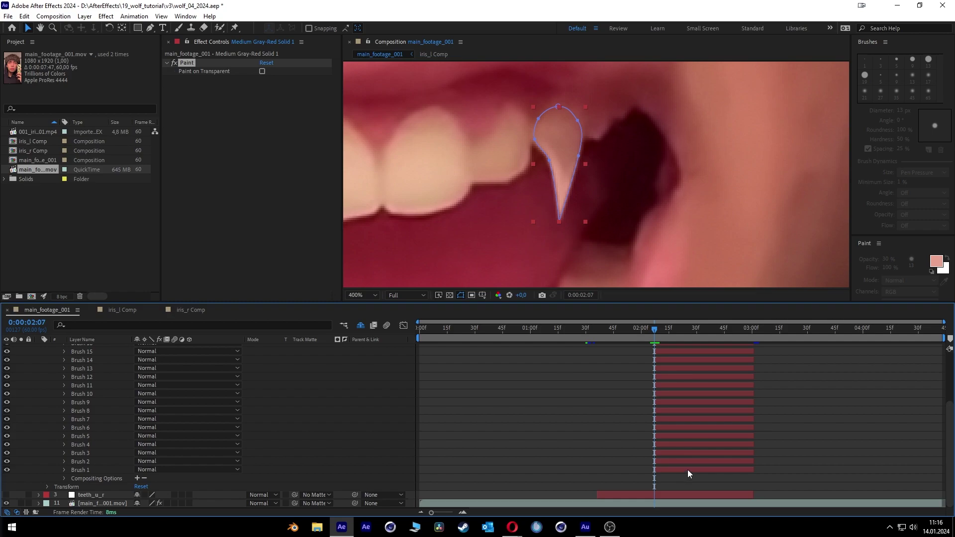
key(ctrl+a)
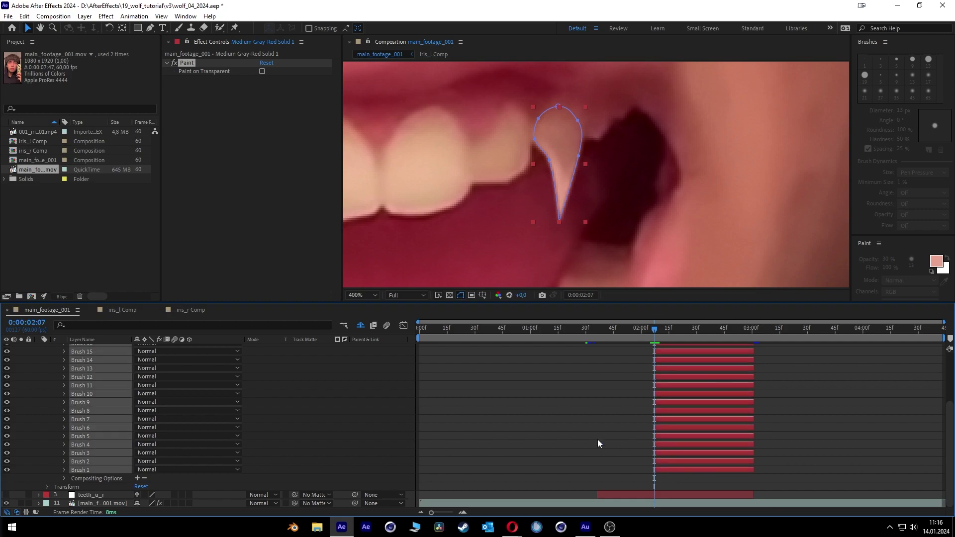
double_click(654, 375)
drag(655, 376, 596, 390)
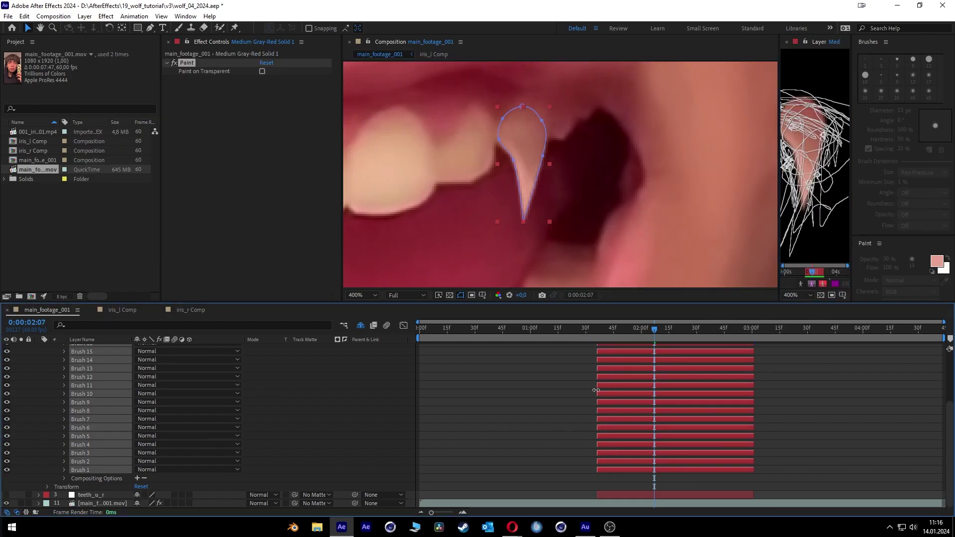
Close the Layer panel and return to the fang layer's first frame.
drag(779, 174, 656, 174)
click(673, 42)
scroll(672, 87, down, 2)
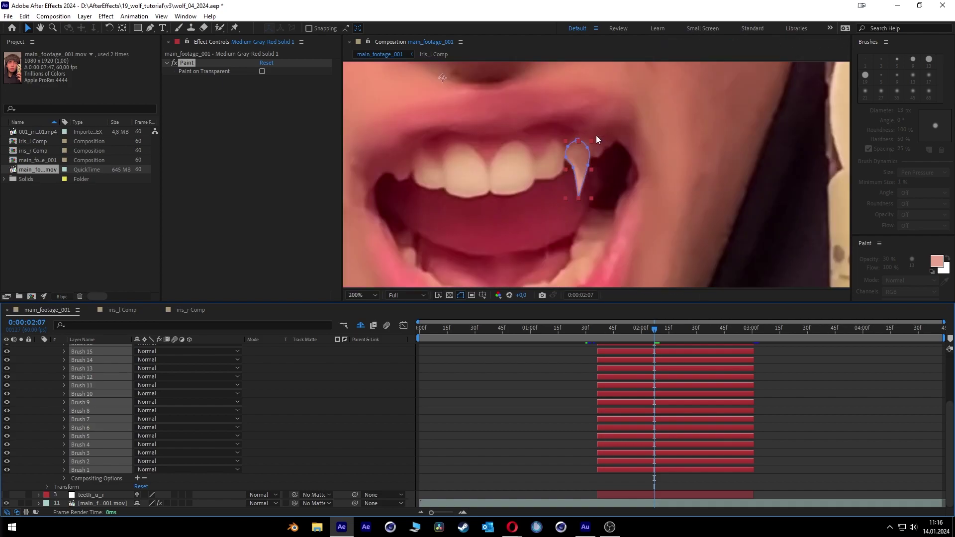
mouse_move(597, 328)
mouse_down()
mouse_move(610, 328)
mouse_move(592, 326)
mouse_move(604, 319)
mouse_move(763, 323)
mouse_move(654, 328)
mouse_up()
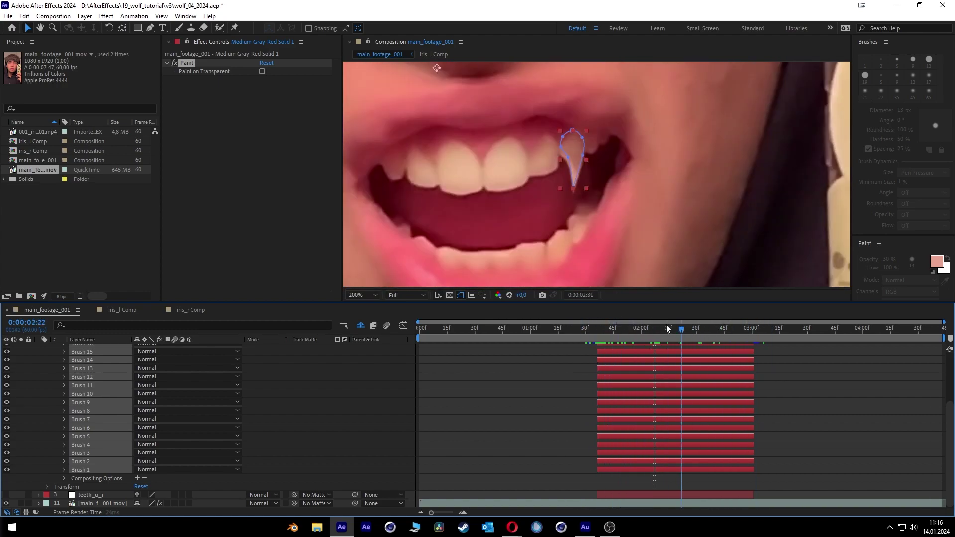
scroll(765, 352, up, 1)
scroll(765, 351, up, 2)
Keyframe the fang mask's Mask Path at 0:00:01:49 and 0:00:02:47.
click(48, 374)
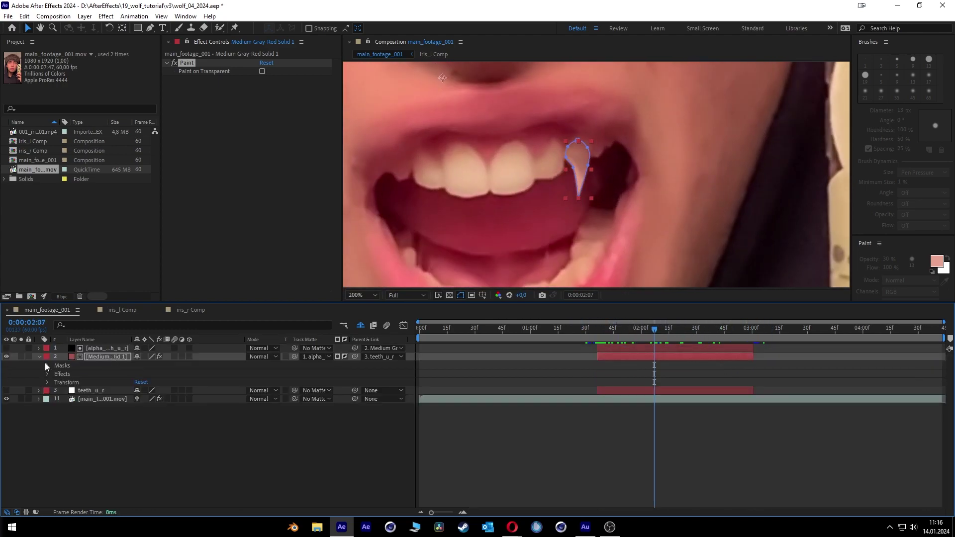
click(44, 366)
click(79, 374)
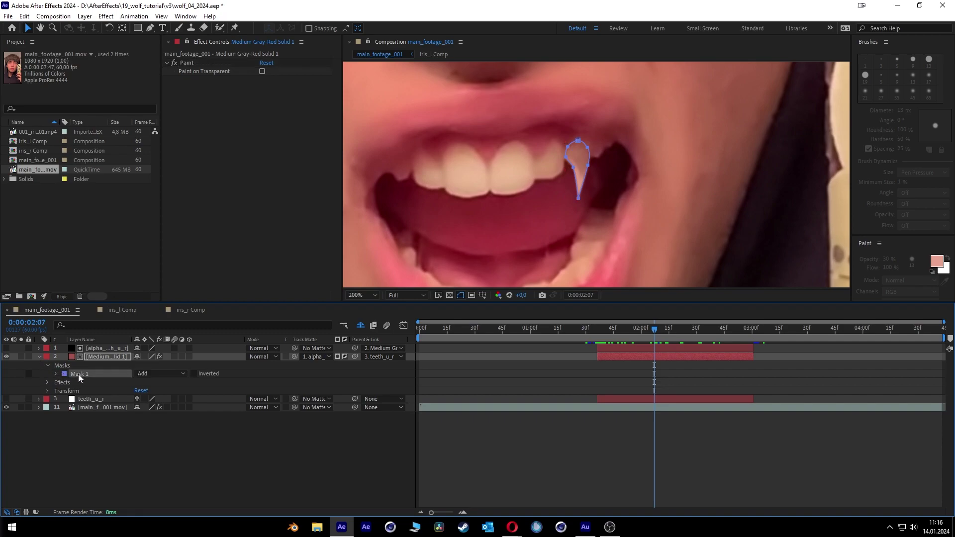
click(58, 374)
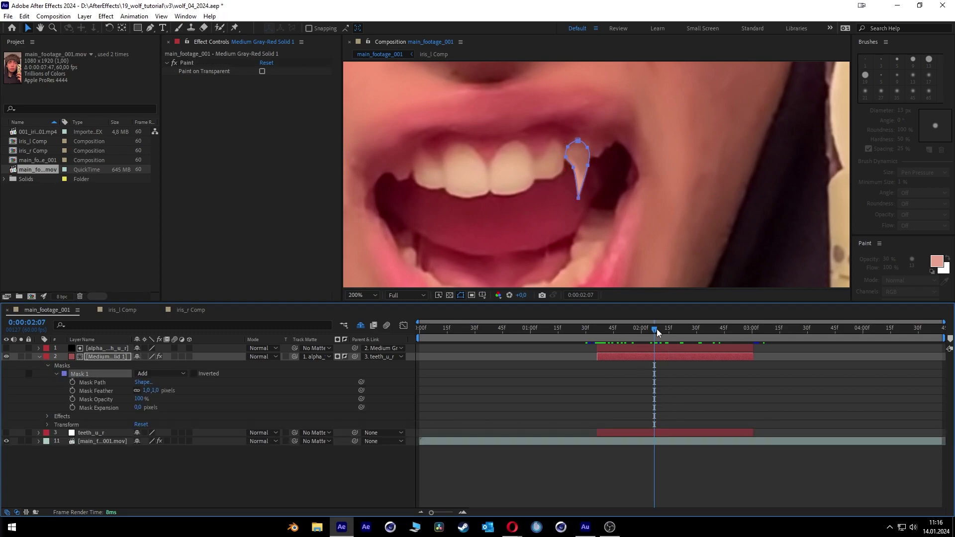
drag(657, 329, 621, 332)
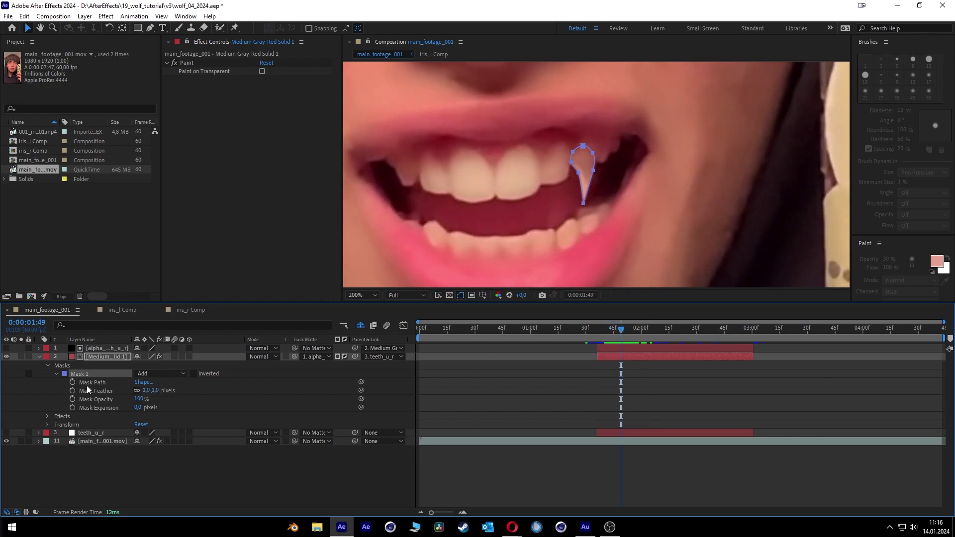
click(73, 382)
drag(623, 327, 728, 330)
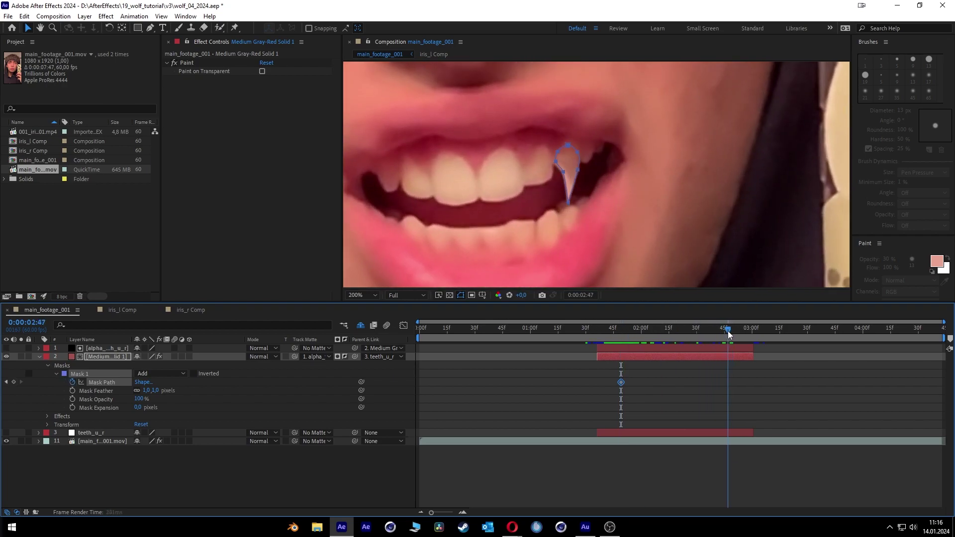
click(14, 382)
At the fang's start, pull the mask tip up and round its pointed bottom with Convert Vertex.
drag(728, 330, 607, 323)
scroll(599, 176, up, 2)
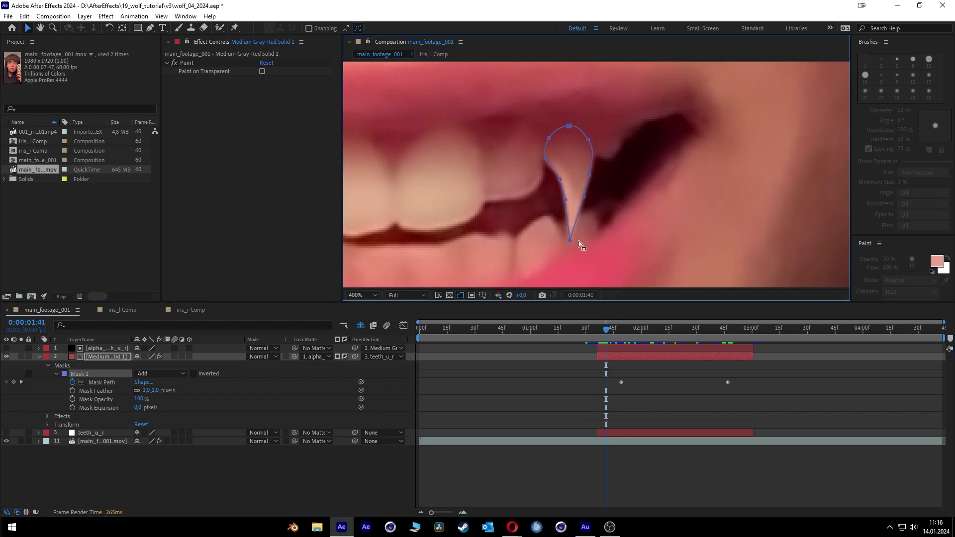
drag(570, 240, 592, 169)
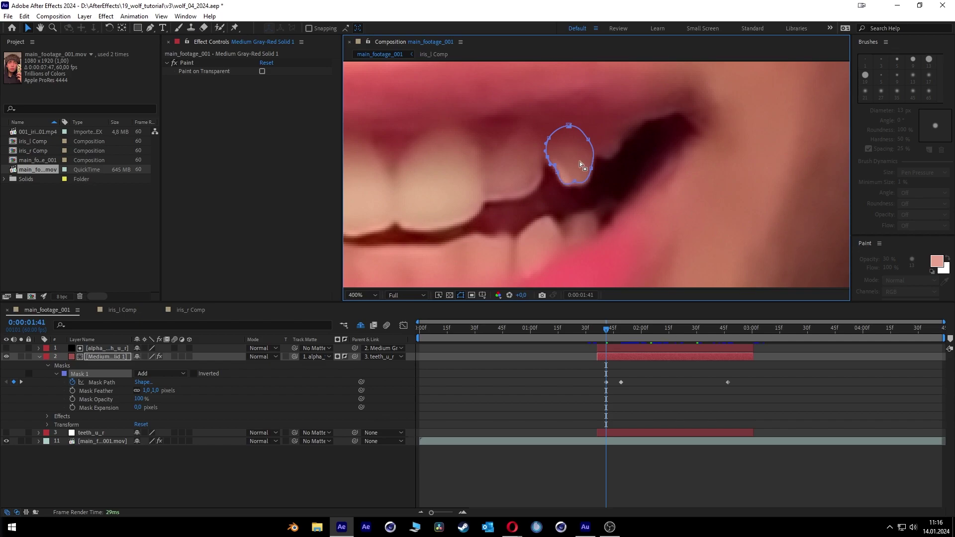
drag(506, 92, 639, 200)
drag(149, 27, 223, 61)
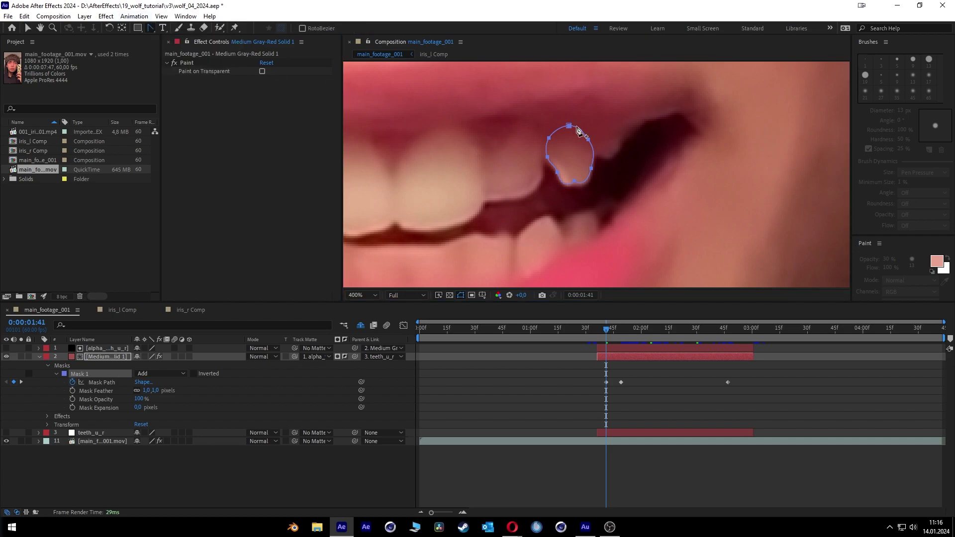
click(572, 182)
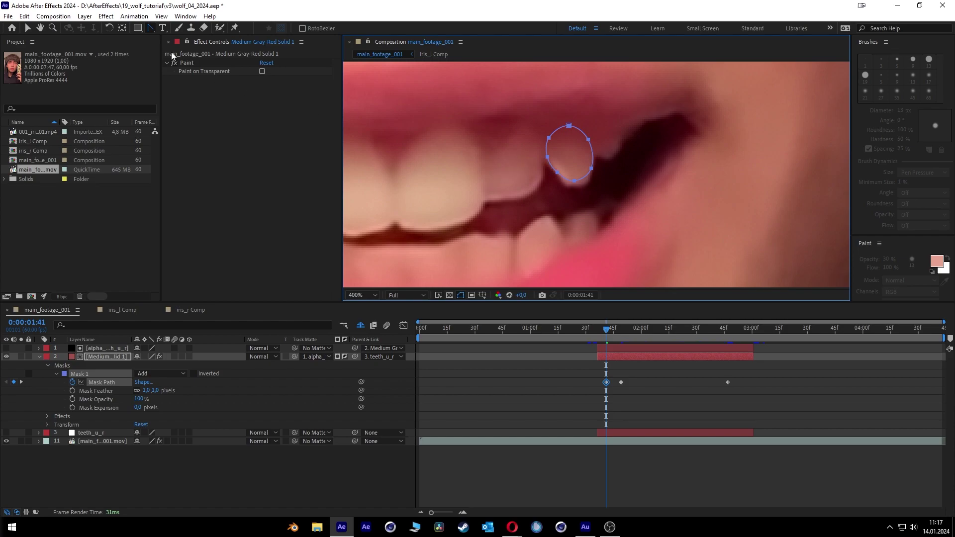
Refine the curve on the mask's left side and preview the shape animation.
drag(154, 31, 195, 34)
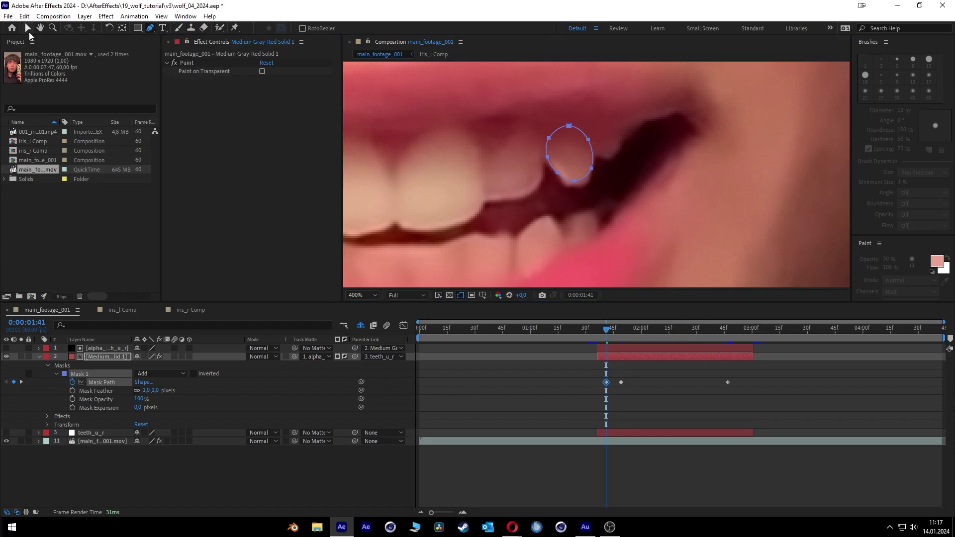
click(28, 27)
click(545, 180)
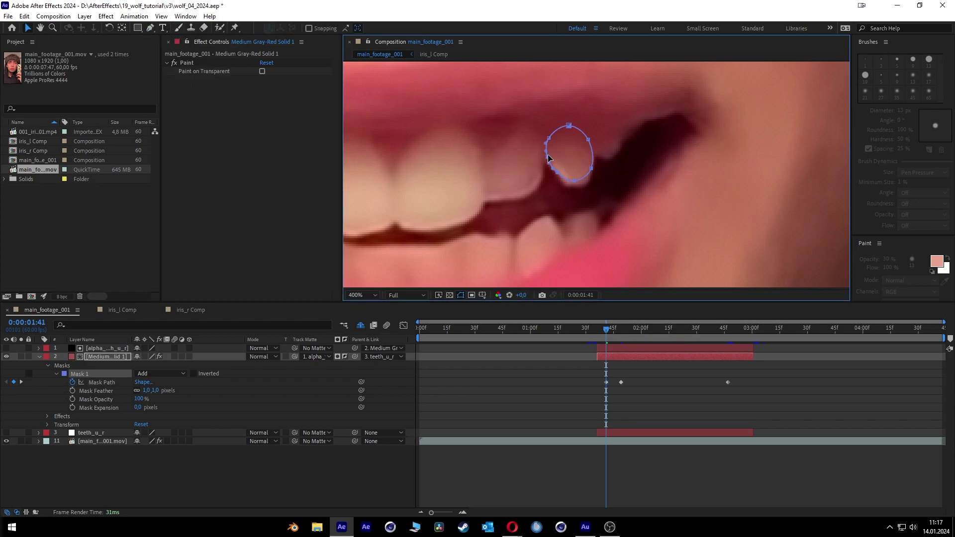
drag(547, 157, 549, 155)
mouse_move(606, 333)
mouse_down()
mouse_move(600, 329)
mouse_move(629, 320)
mouse_move(603, 320)
mouse_up()
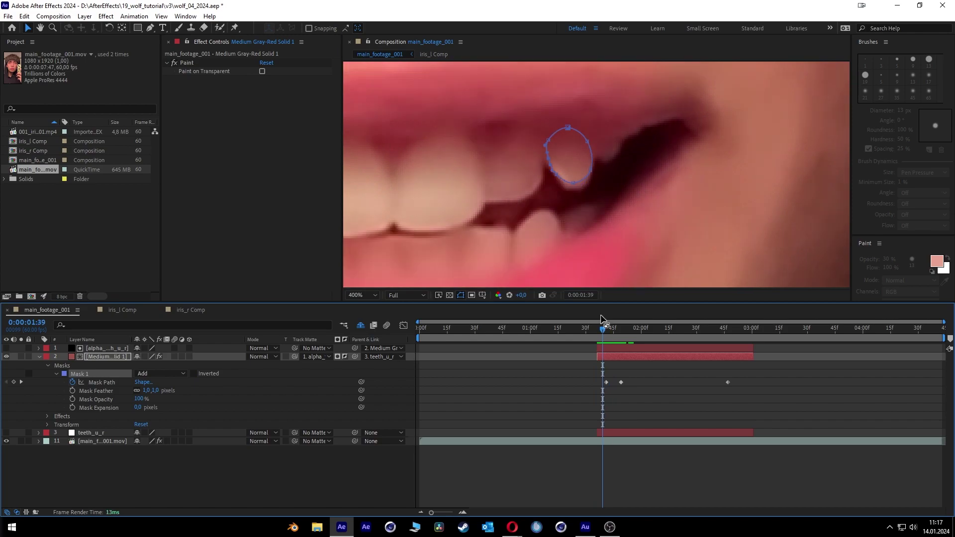
Copy the small rounded Mask Path keyframe and paste it at 0:00:02:57.
key(ctrl+v)
drag(603, 381, 606, 389)
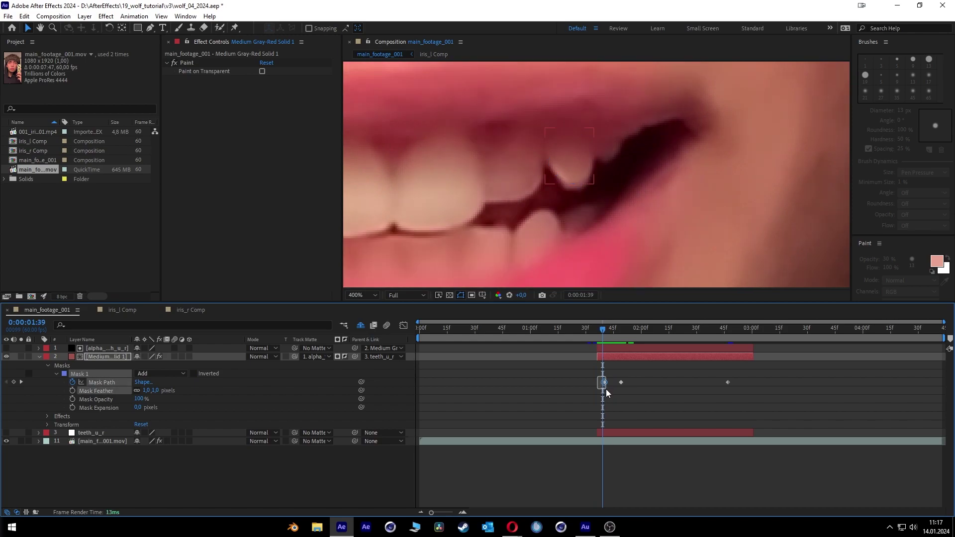
click(24, 16)
click(78, 75)
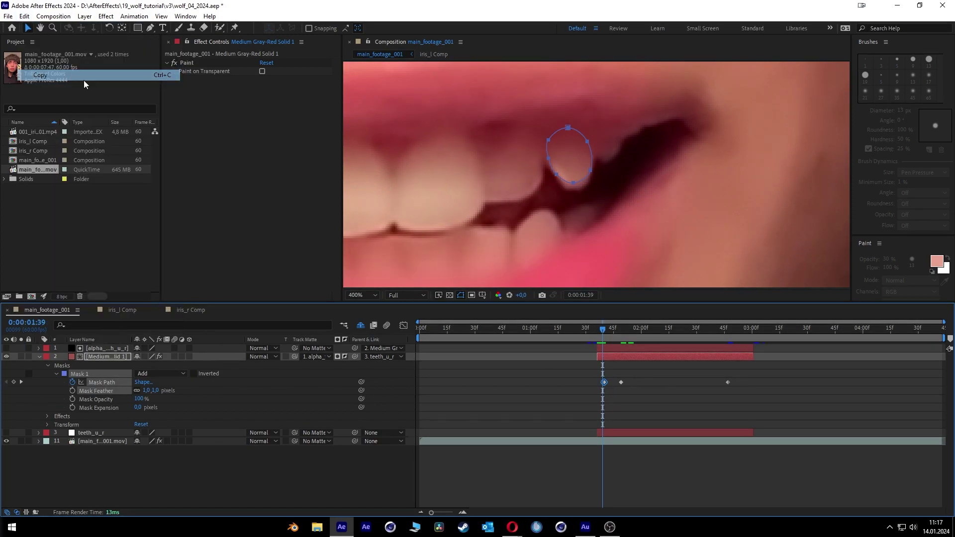
click(744, 332)
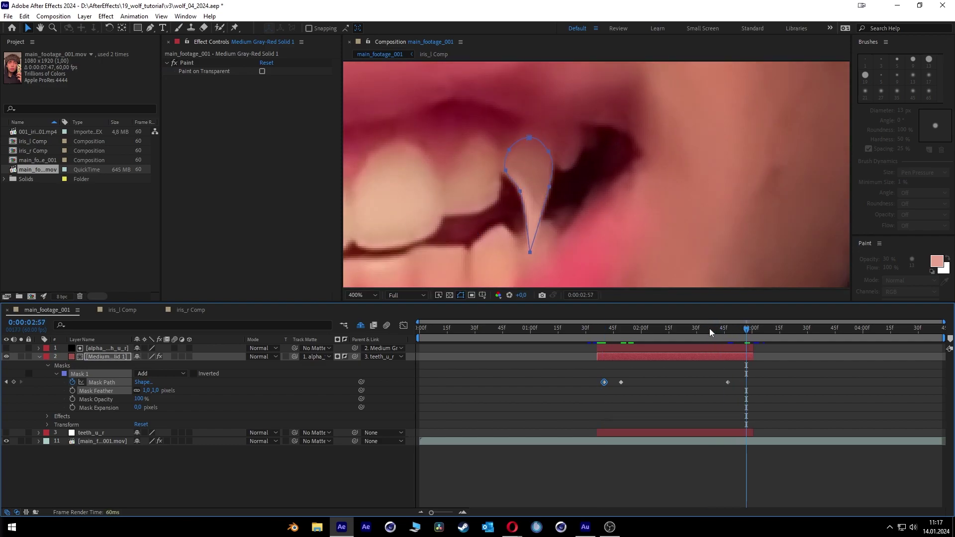
click(24, 16)
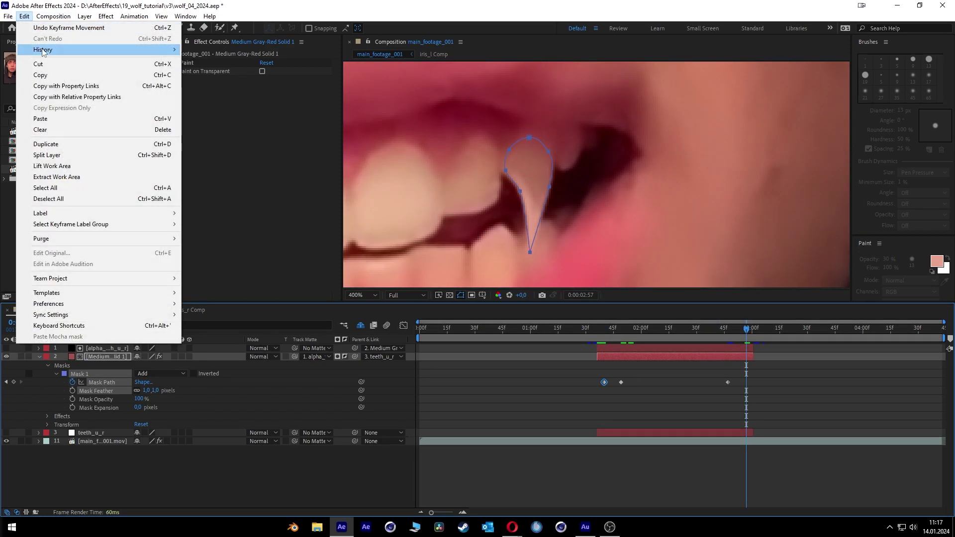
click(54, 119)
drag(753, 329, 597, 339)
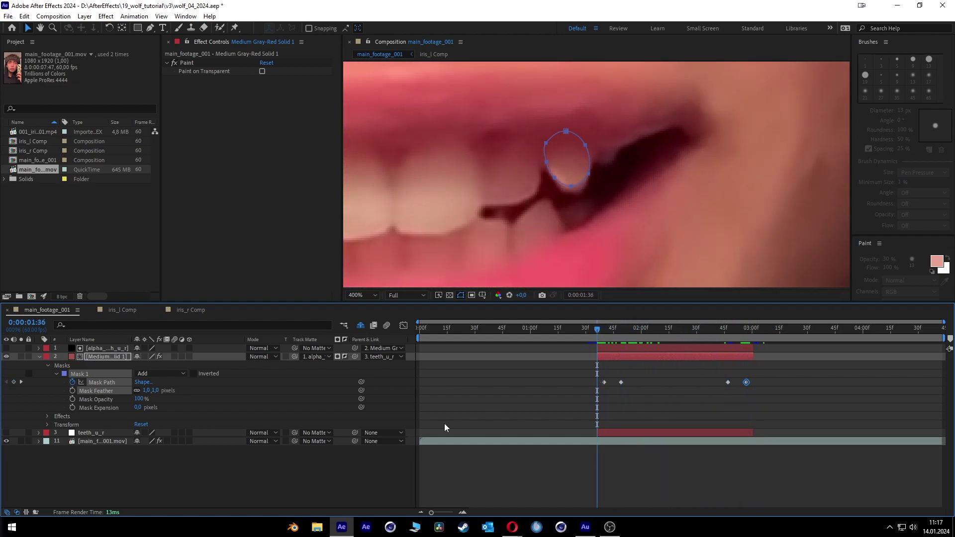
click(56, 374)
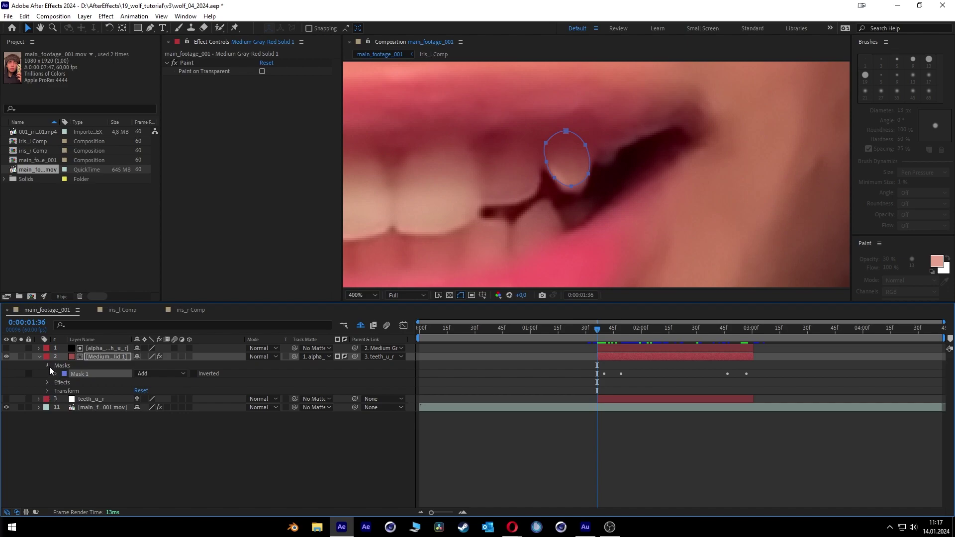
Keyframe the fang solid's Opacity from 0% at 0:00:01:36 up to 100% by 0:00:01:48.
click(48, 366)
click(47, 382)
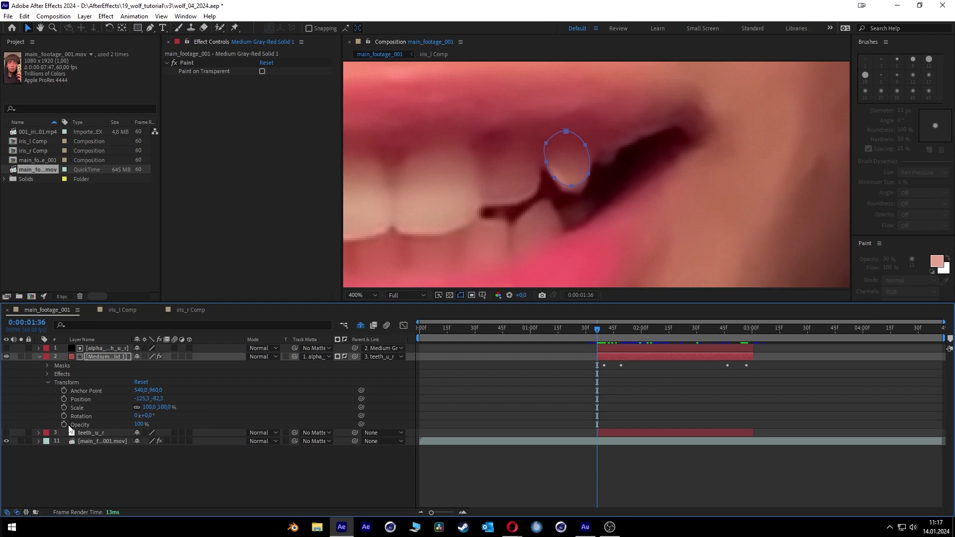
click(65, 425)
drag(616, 420, 620, 421)
drag(143, 426, 3, 416)
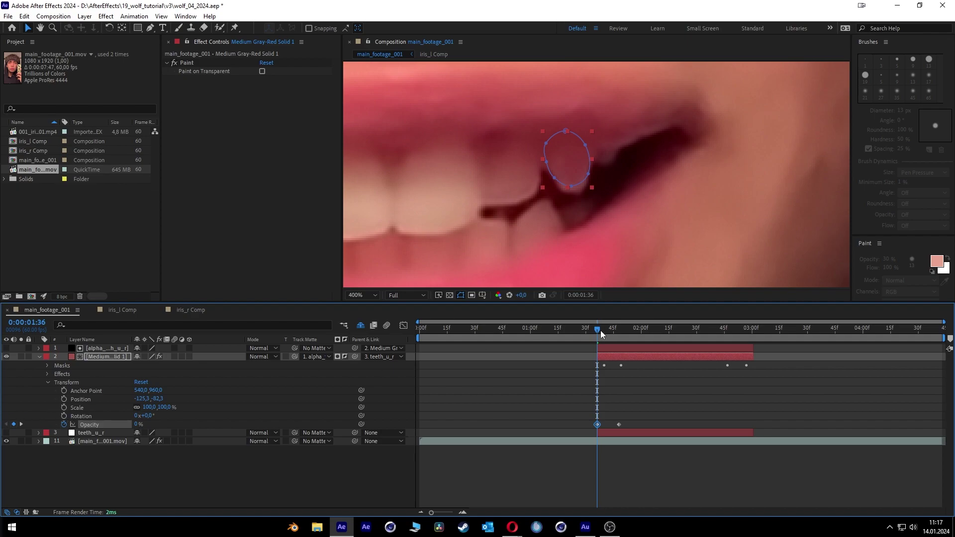
drag(601, 331, 732, 333)
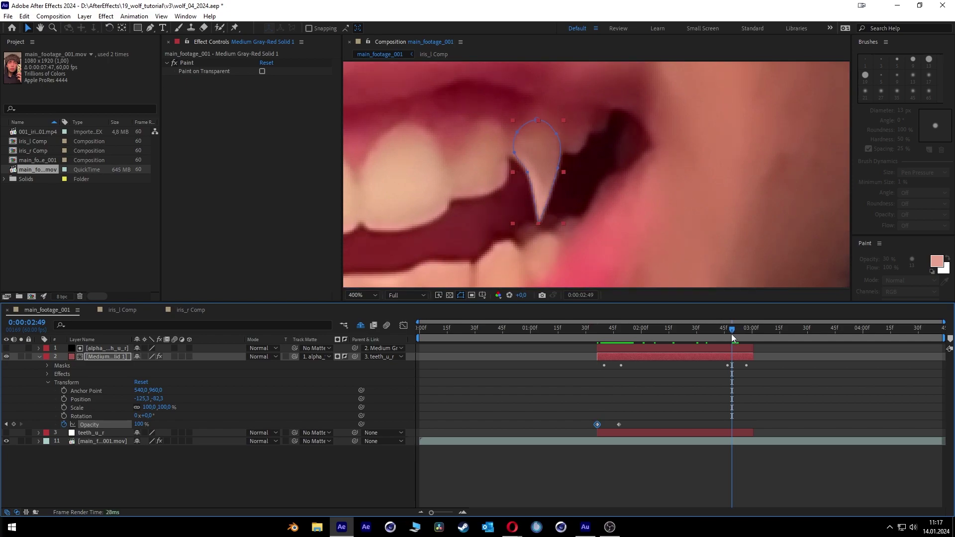
Hold Opacity at 100% at 0:00:02:49 and fade it to 0% at 0:00:02:59.
click(13, 425)
drag(732, 331, 751, 332)
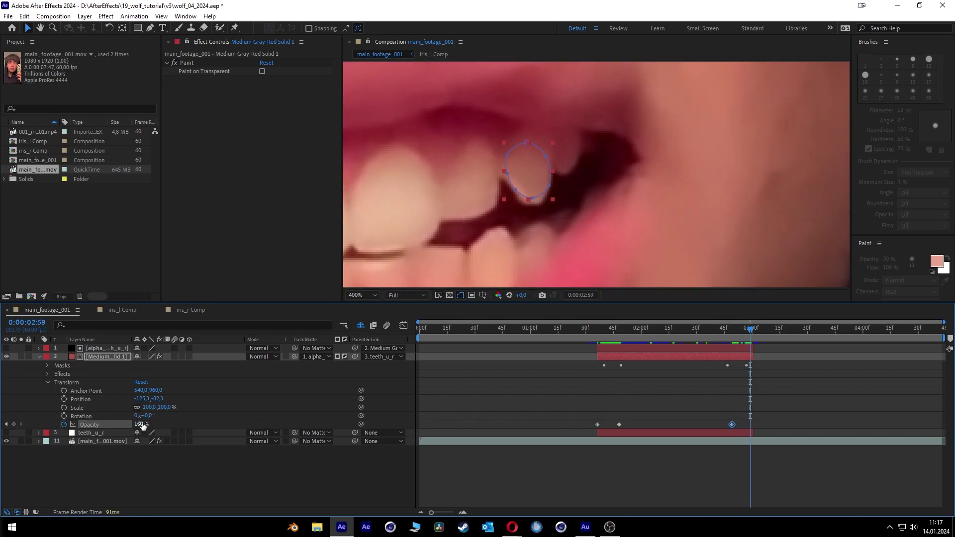
drag(139, 424, 85, 425)
scroll(603, 176, down, 2)
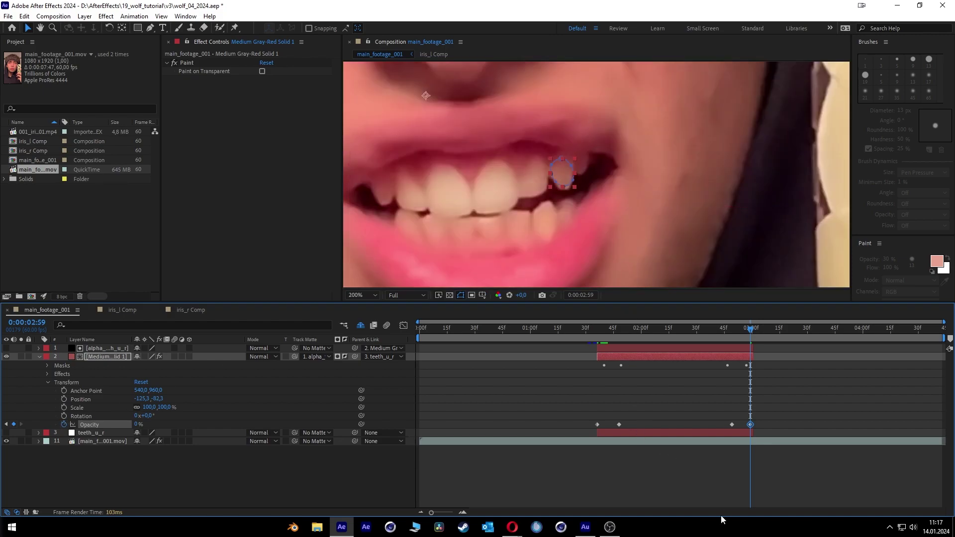
scroll(649, 212, down, 4)
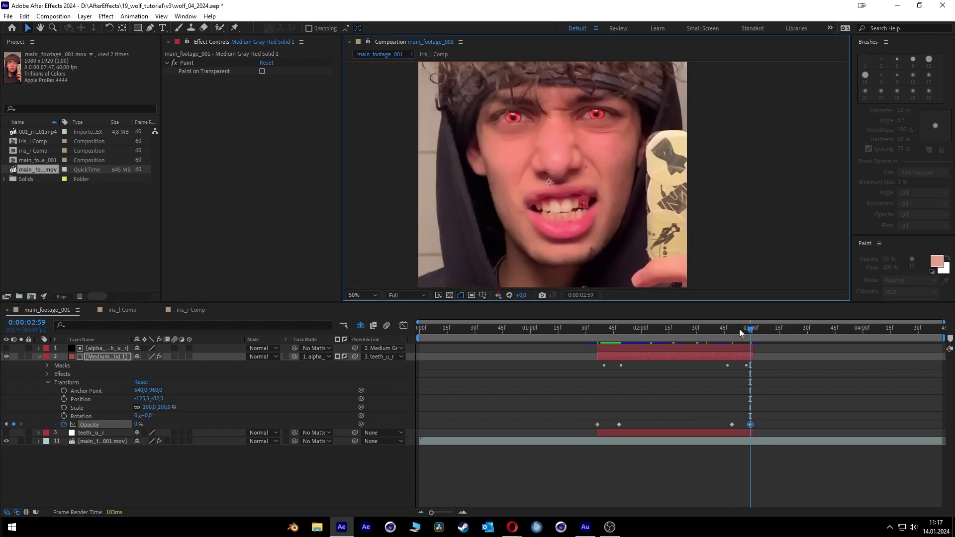
Return to 0:00:02:10 to review the fully opaque fang on the upper canine.
drag(739, 329, 667, 329)
click(608, 468)
scroll(646, 281, up, 2)
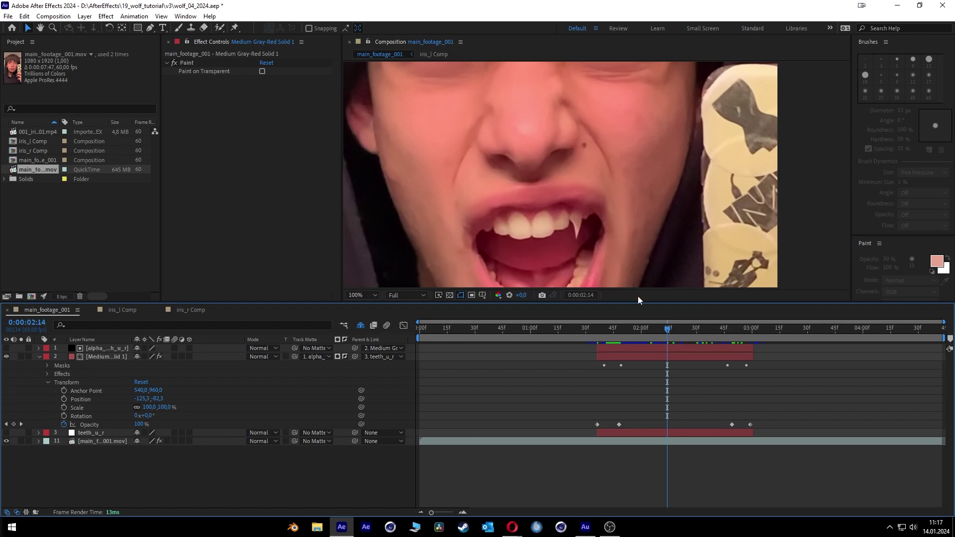
click(660, 331)
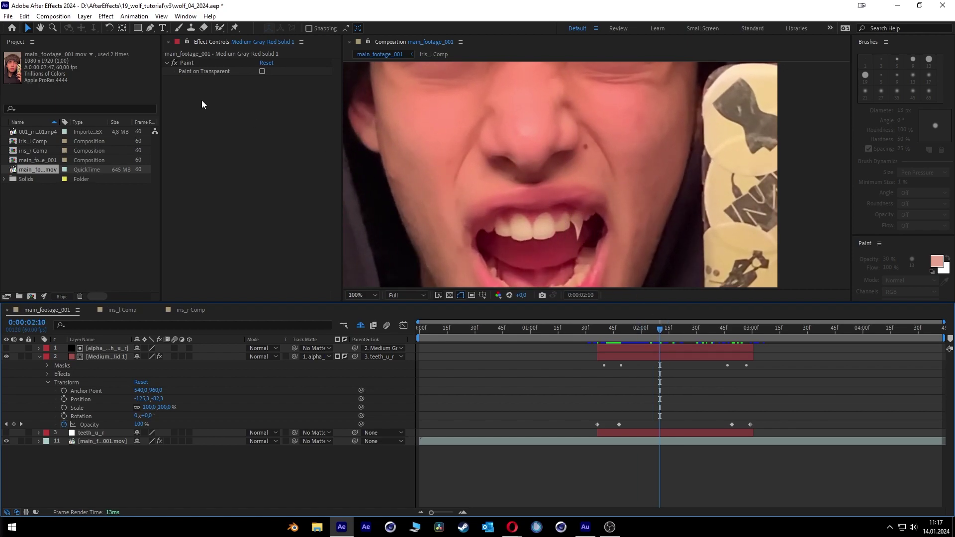
right_click(87, 354)
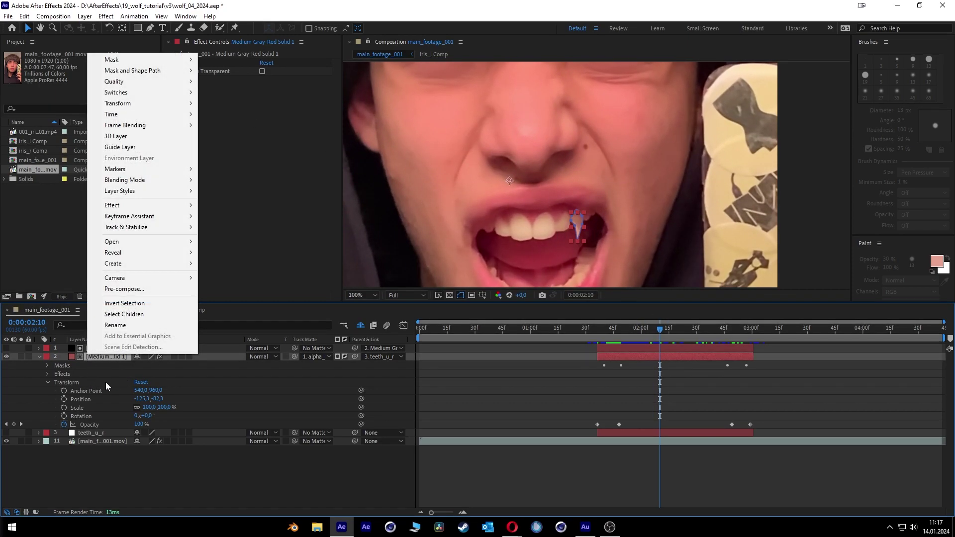
click(148, 495)
Show Effects & Presets, search 'curv' and apply Curves to the fang solid.
click(186, 16)
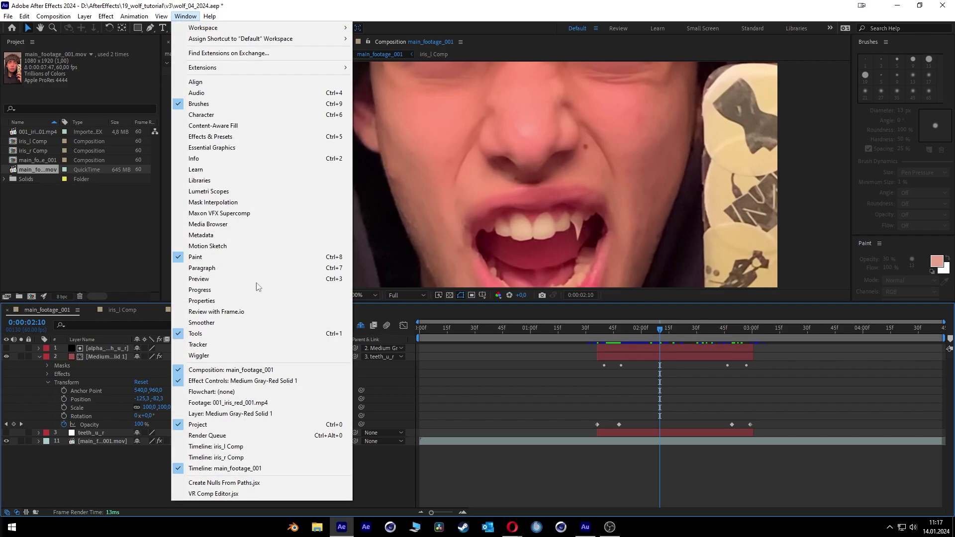
click(241, 135)
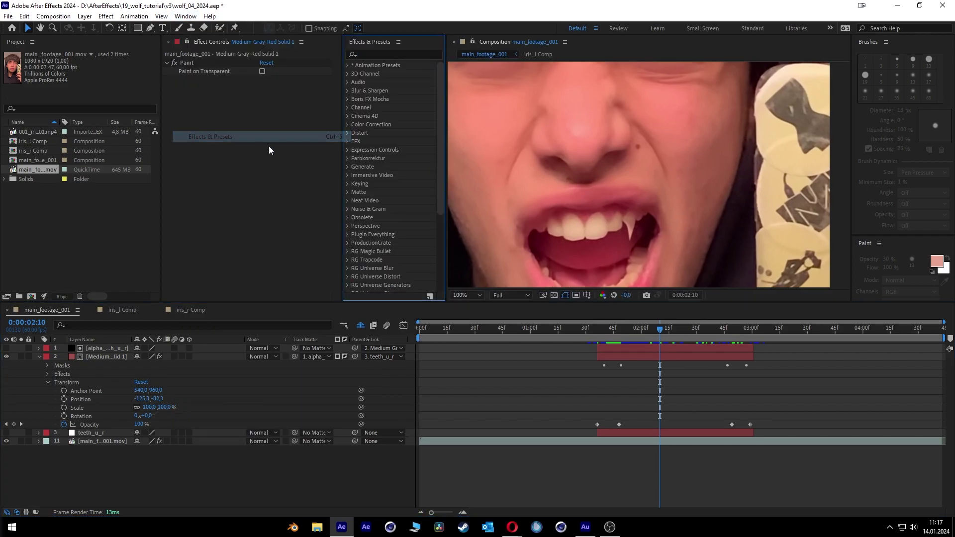
click(385, 55)
text(curv)
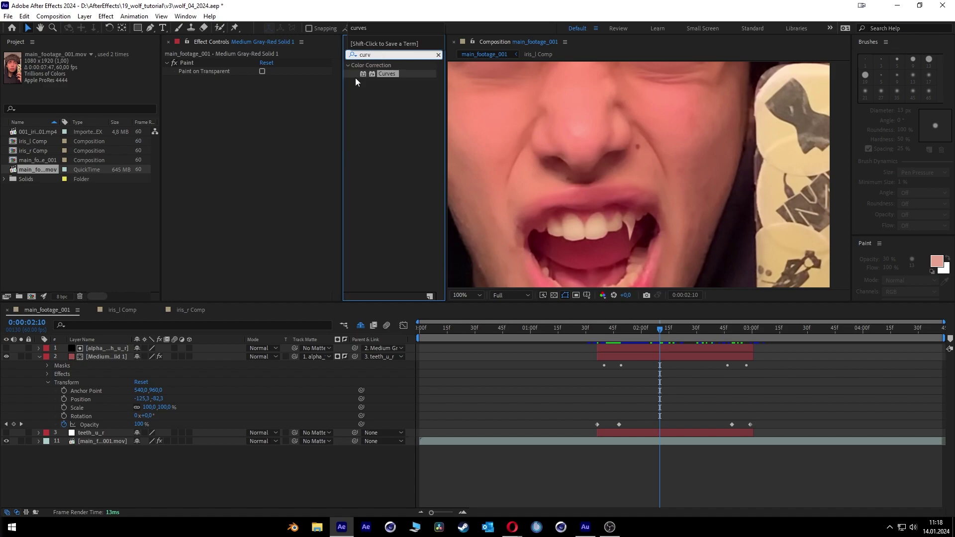
drag(355, 78, 288, 121)
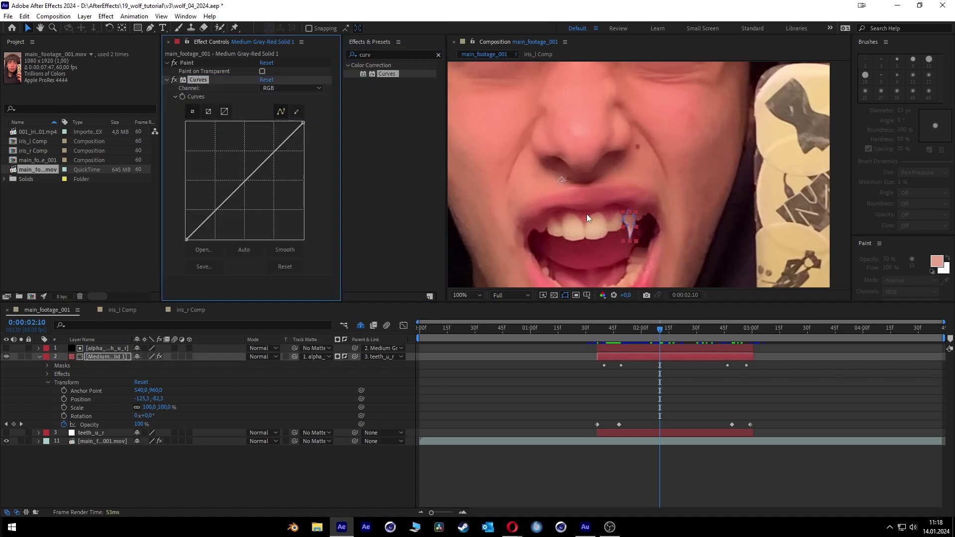
scroll(634, 223, up, 1)
click(597, 375)
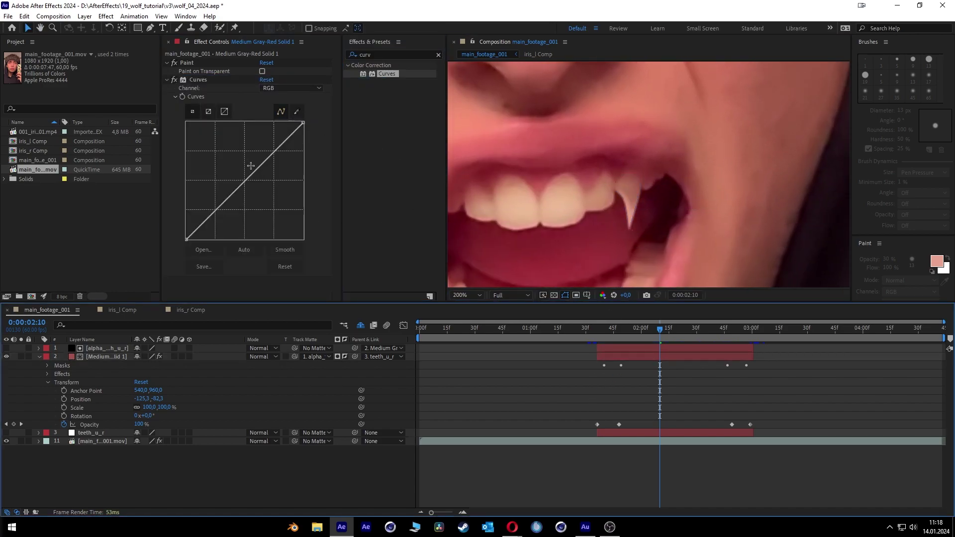
Trial a darkening curve, straighten it back to the diagonal, and delete the Curves effect.
mouse_move(251, 166)
mouse_down()
mouse_move(254, 192)
mouse_move(244, 179)
mouse_up()
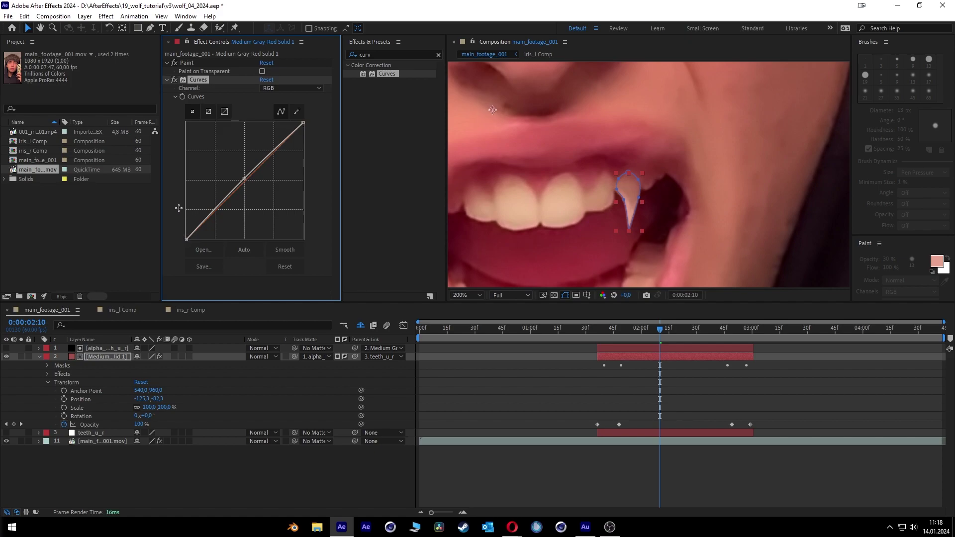
drag(186, 239, 187, 216)
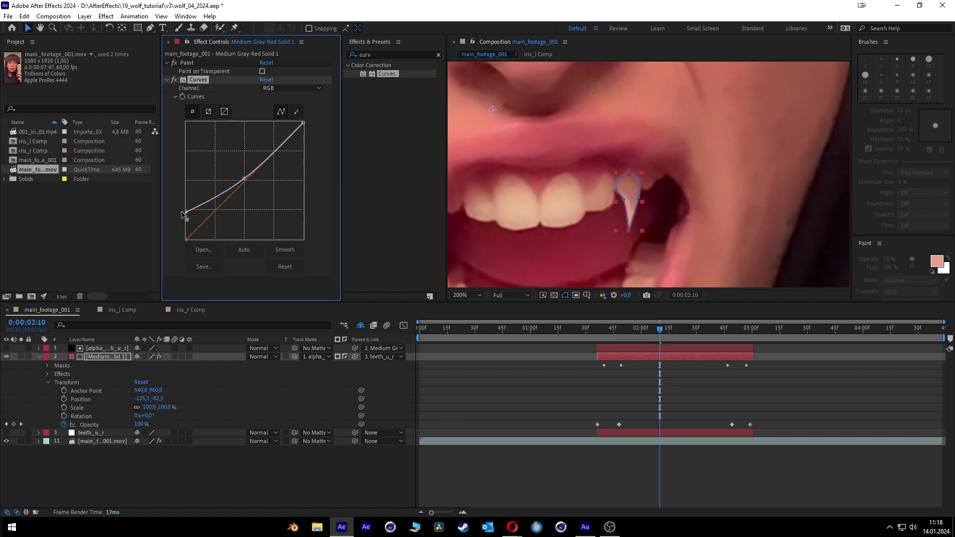
drag(244, 179, 246, 191)
mouse_move(303, 122)
mouse_down()
mouse_move(315, 145)
mouse_move(311, 118)
mouse_up()
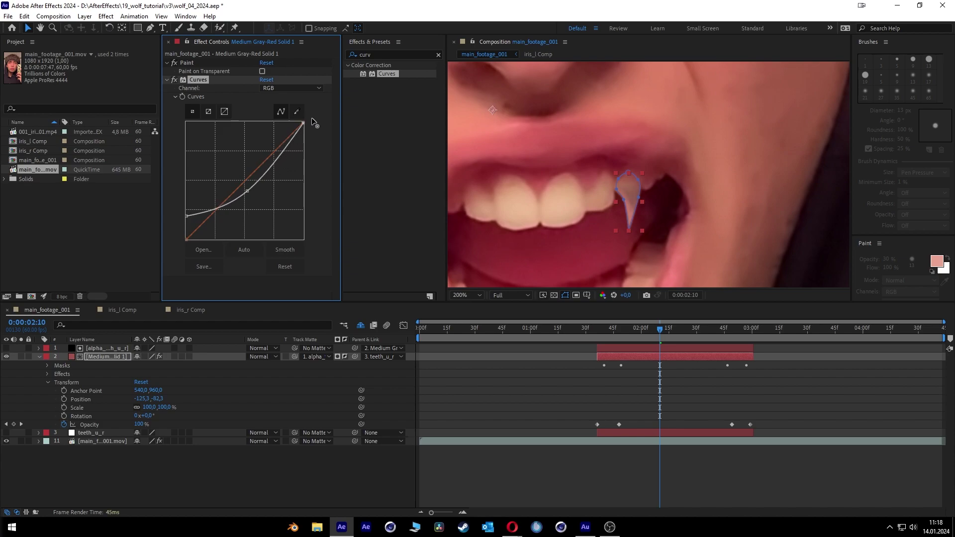
drag(186, 216, 187, 240)
drag(247, 191, 242, 185)
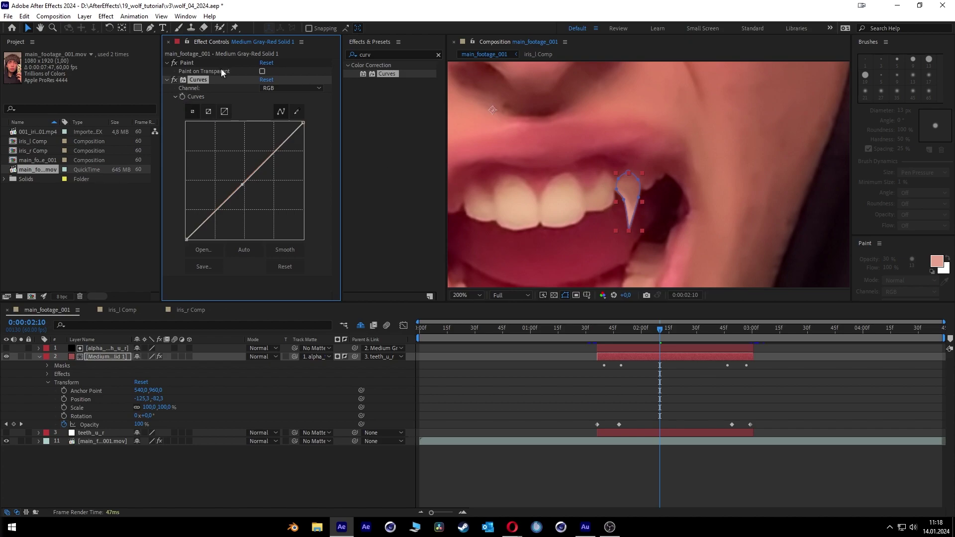
key(Delete)
scroll(625, 189, down, 6)
Scrub between 0:00:01:44 and 0:00:01:53 to review the fang fade-in.
scroll(661, 223, up, 4)
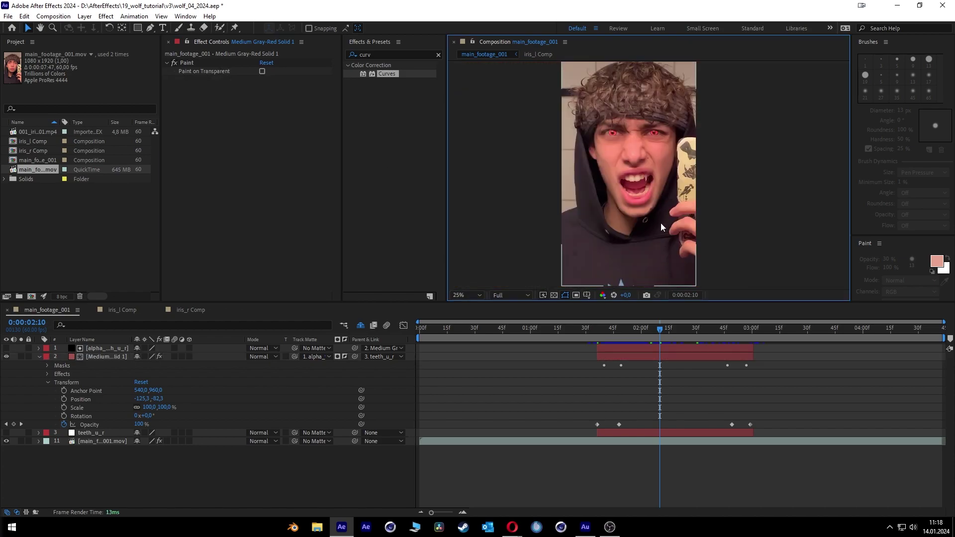
click(611, 329)
mouse_move(604, 340)
mouse_down()
mouse_move(715, 342)
mouse_move(619, 335)
mouse_up()
scroll(643, 162, down, 4)
scroll(650, 182, up, 2)
mouse_move(623, 330)
mouse_down()
mouse_move(661, 328)
mouse_move(628, 329)
mouse_up()
click(40, 357)
right_click(145, 432)
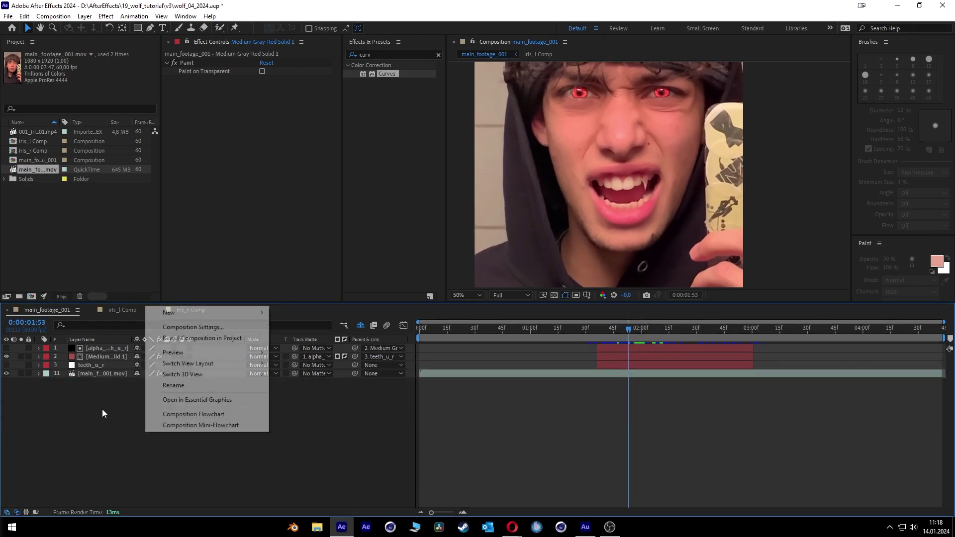